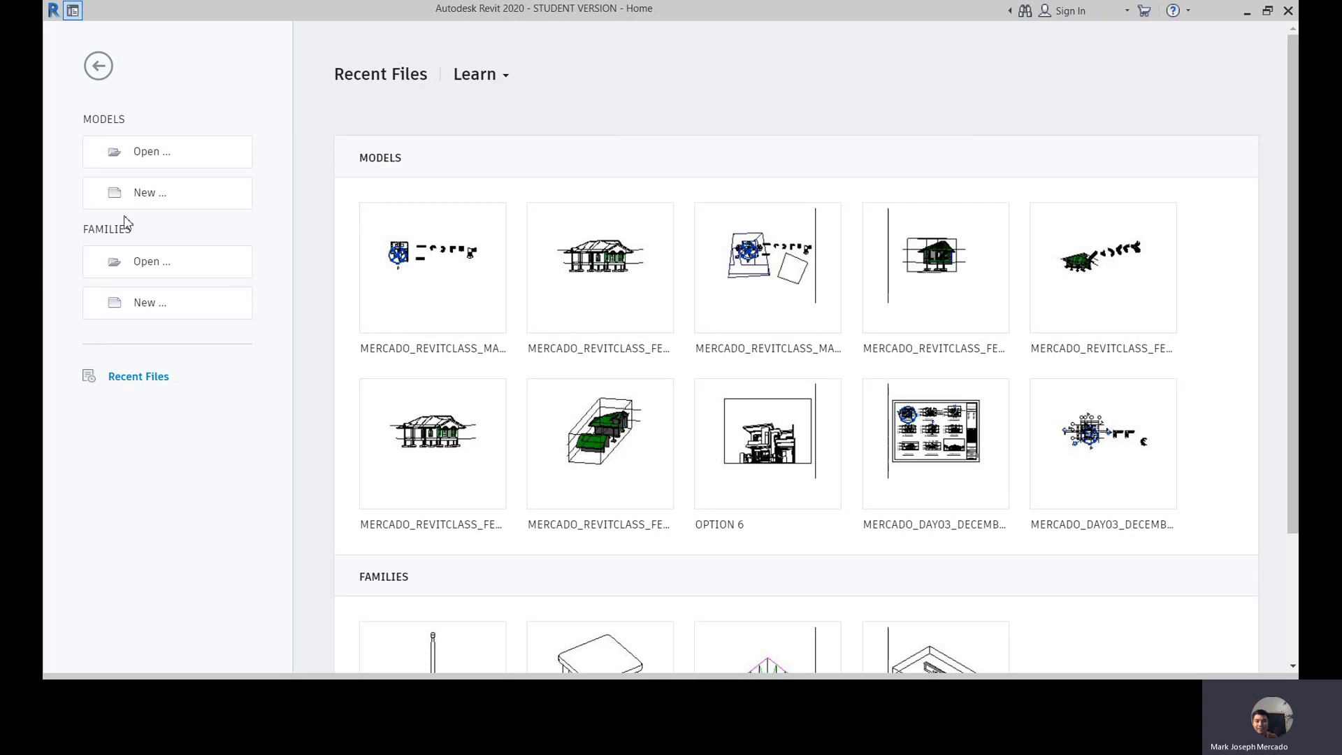
Step: Create a new family from the Metric Generic Model.rft template
{"action": "left_click", "coordinate": [169, 312]}
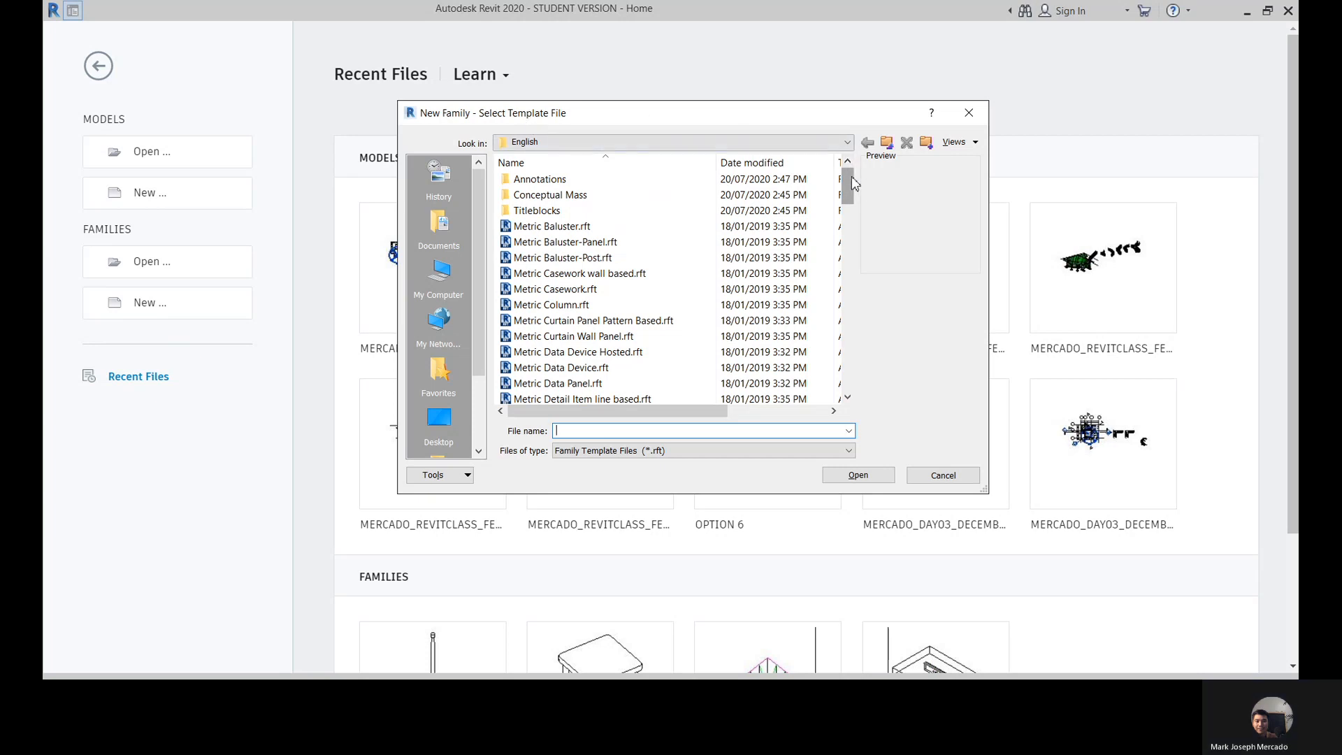
{"action": "left_click_drag", "start_coordinate": [853, 183], "coordinate": [851, 281]}
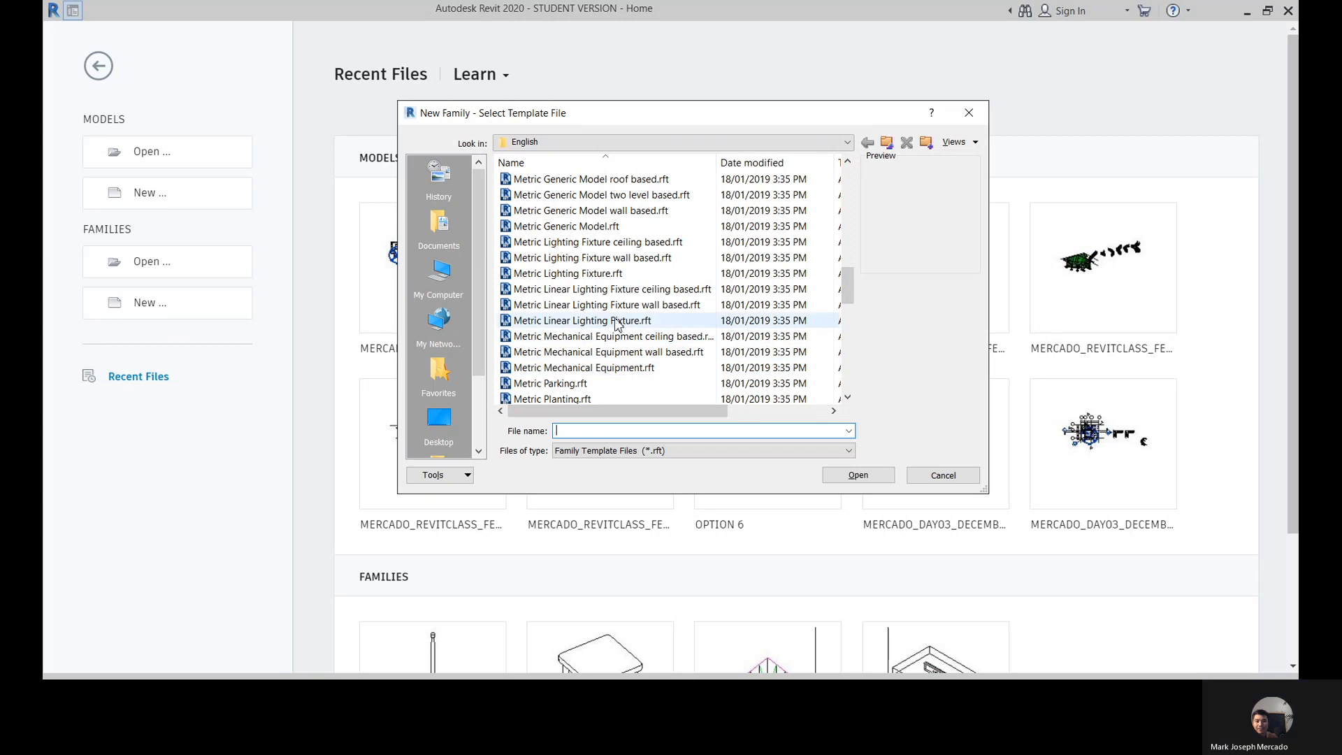
{"action": "scroll", "coordinate": [616, 321], "scroll_direction": "up", "scroll_amount": 3}
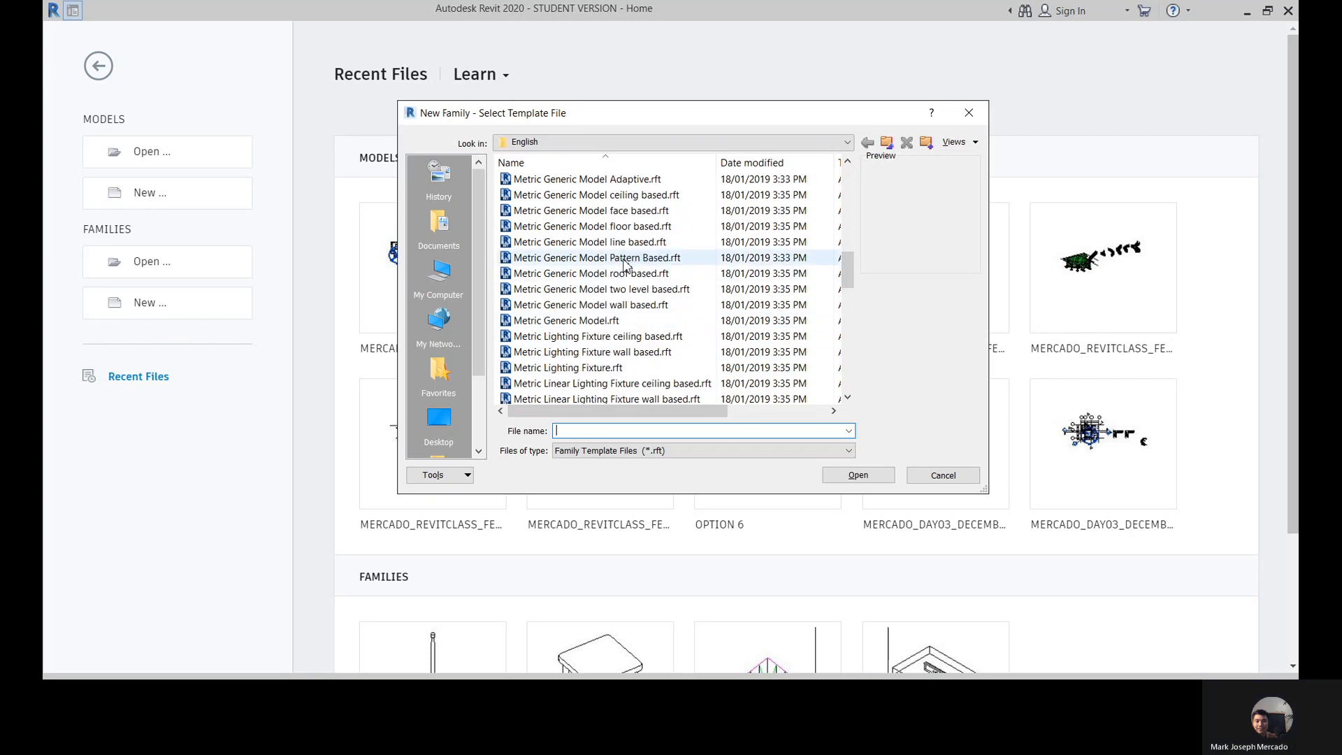
{"action": "scroll", "coordinate": [626, 266], "scroll_direction": "down", "scroll_amount": 1}
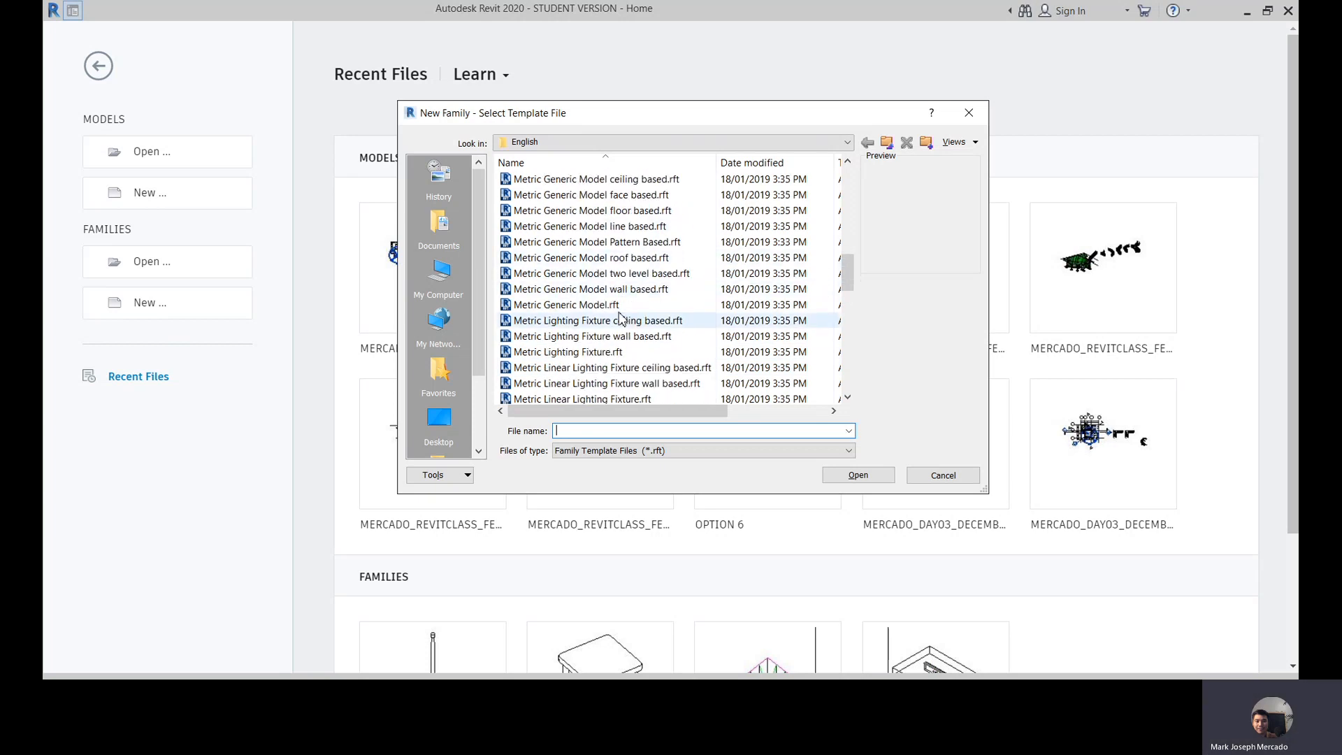
{"action": "left_click", "coordinate": [607, 306]}
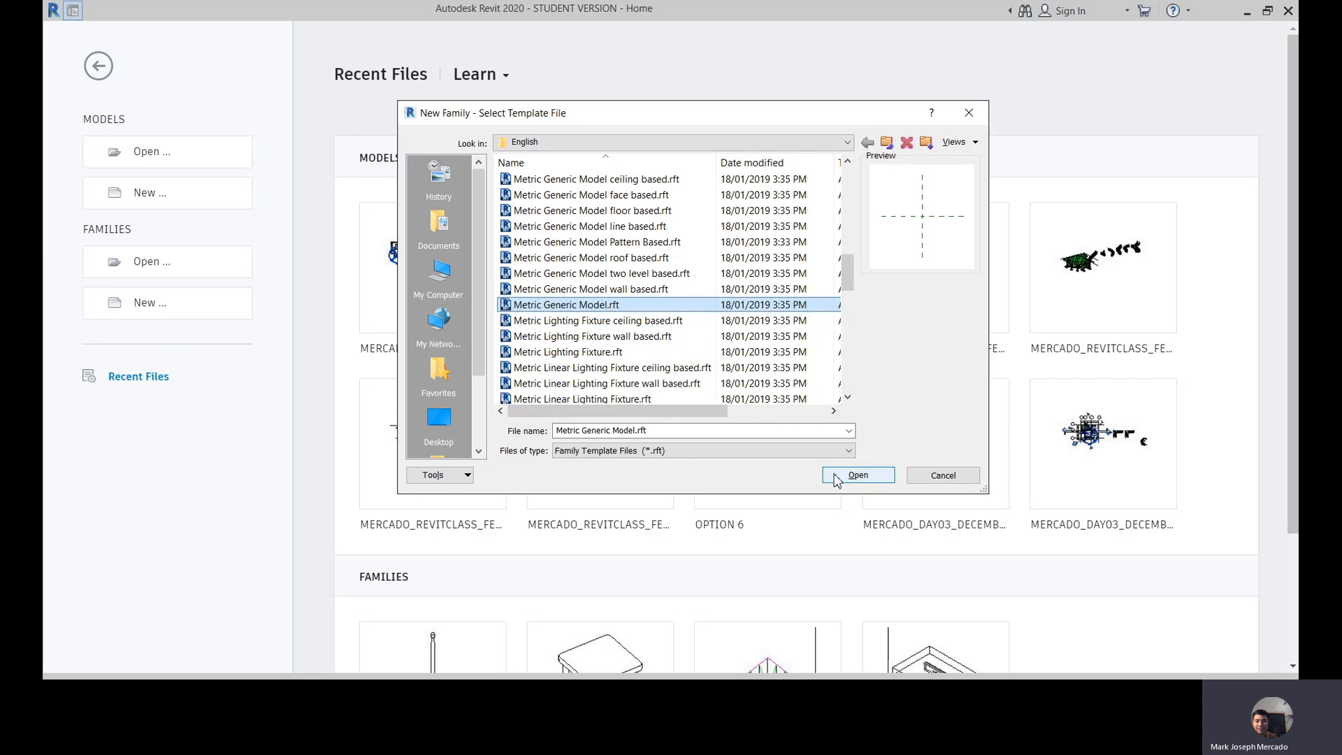
{"action": "left_click", "coordinate": [857, 476]}
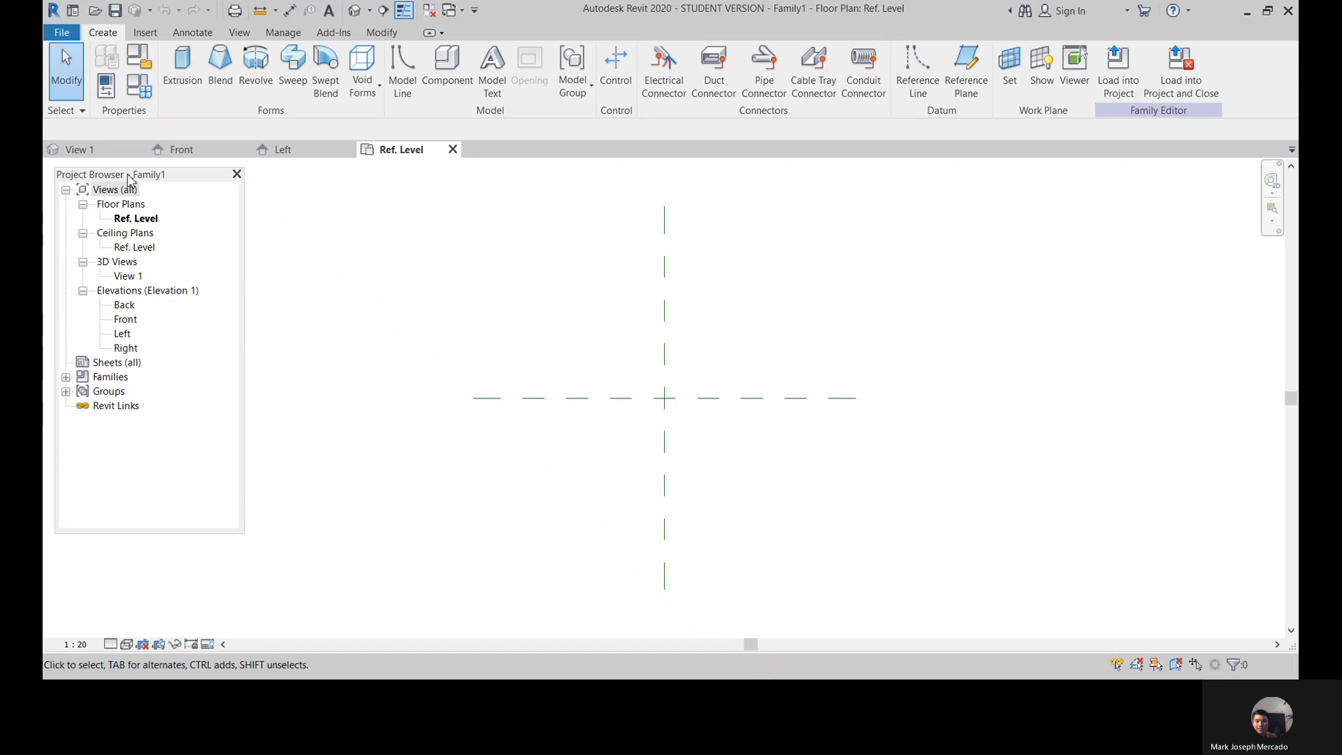
{"action": "left_click_drag", "start_coordinate": [130, 175], "coordinate": [124, 168]}
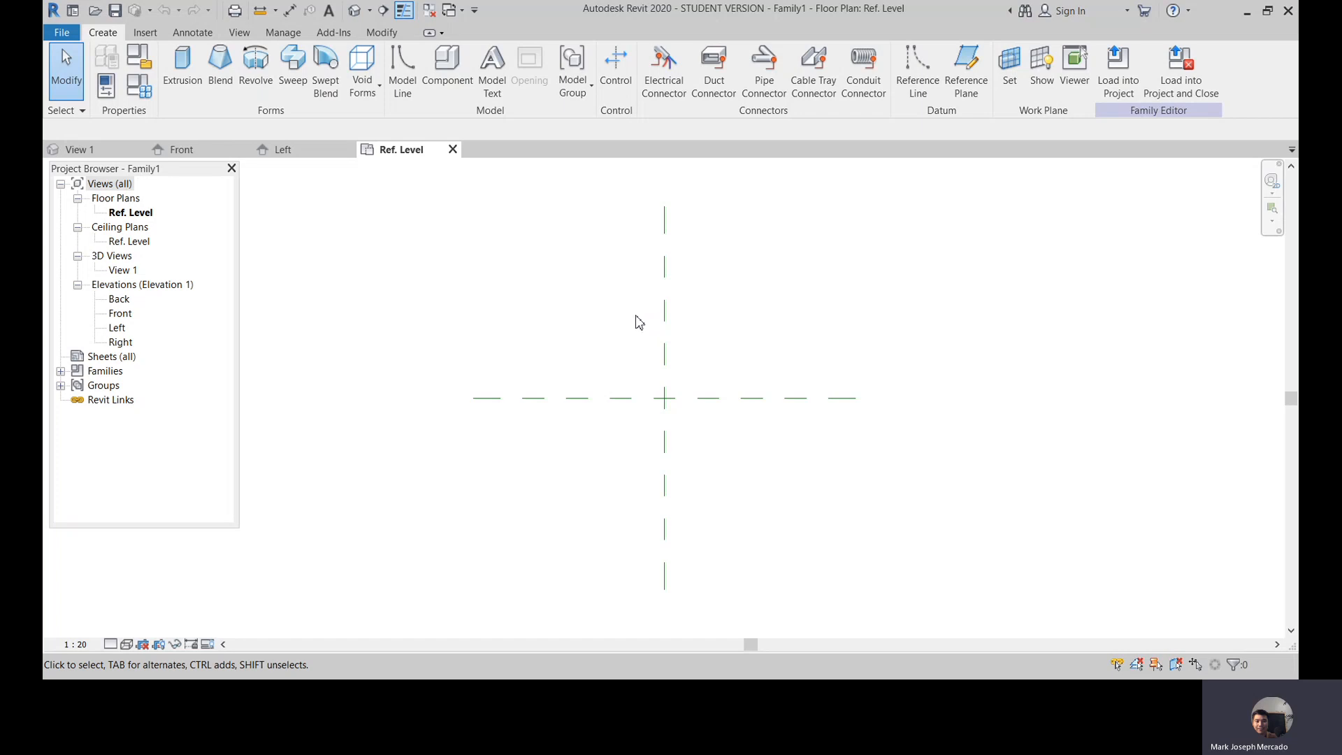
Step: Draw a vertical reference plane about 900 mm to the left of the Center (Left/Right) plane on Ref. Level
{"action": "key", "text": "r"}
{"action": "key", "text": "p"}
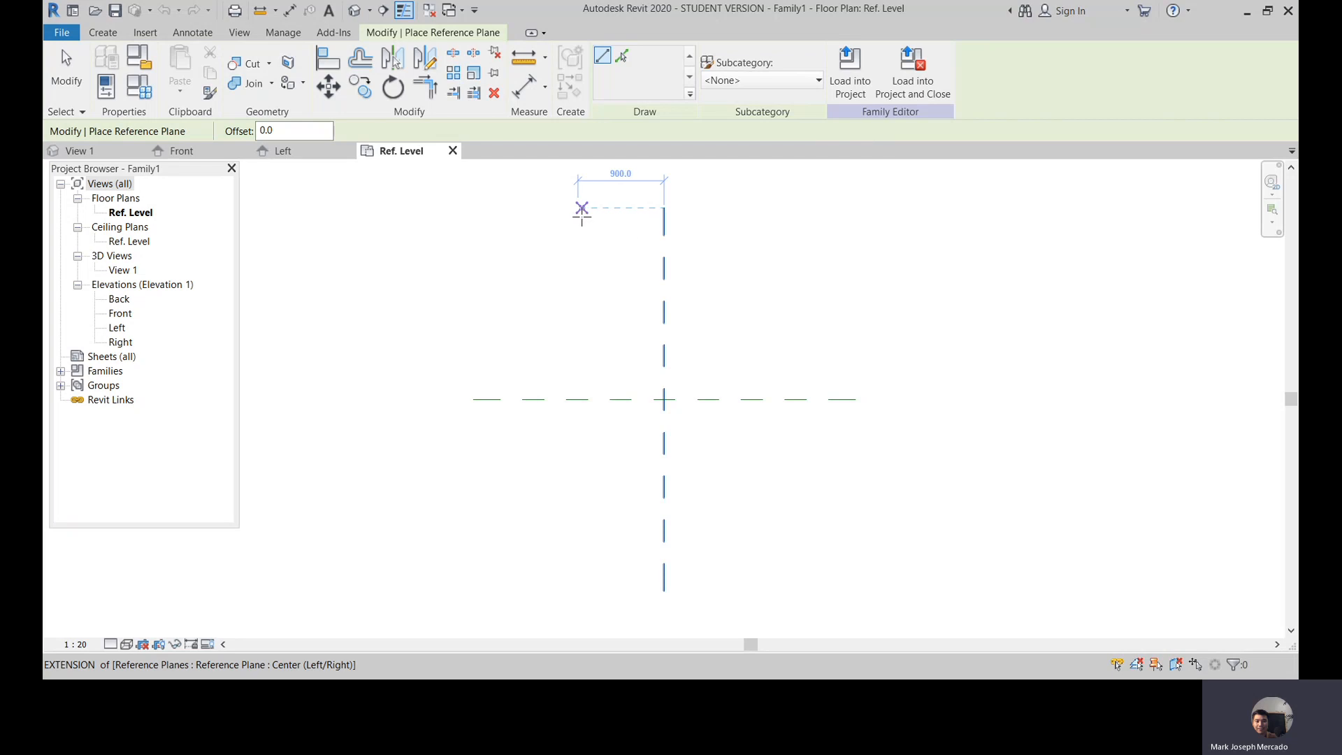
{"action": "left_click", "coordinate": [578, 208]}
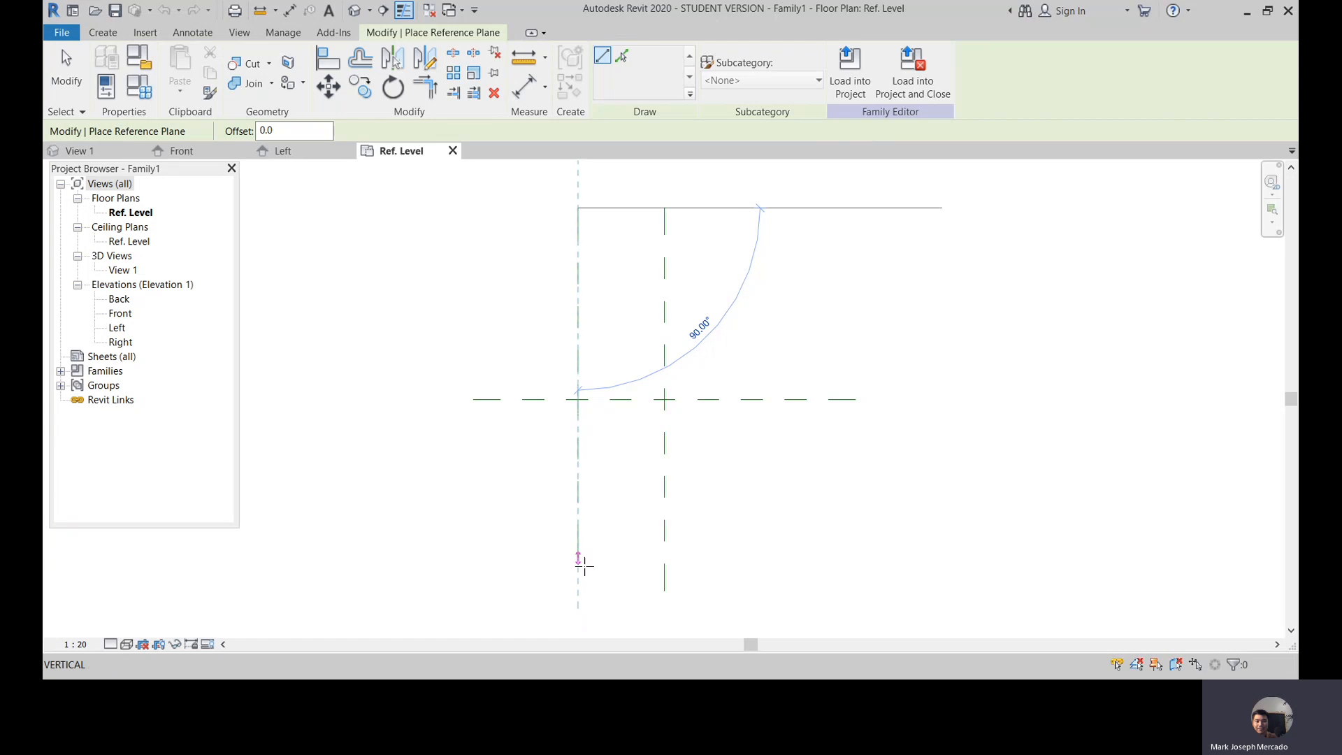
{"action": "left_click", "coordinate": [580, 589]}
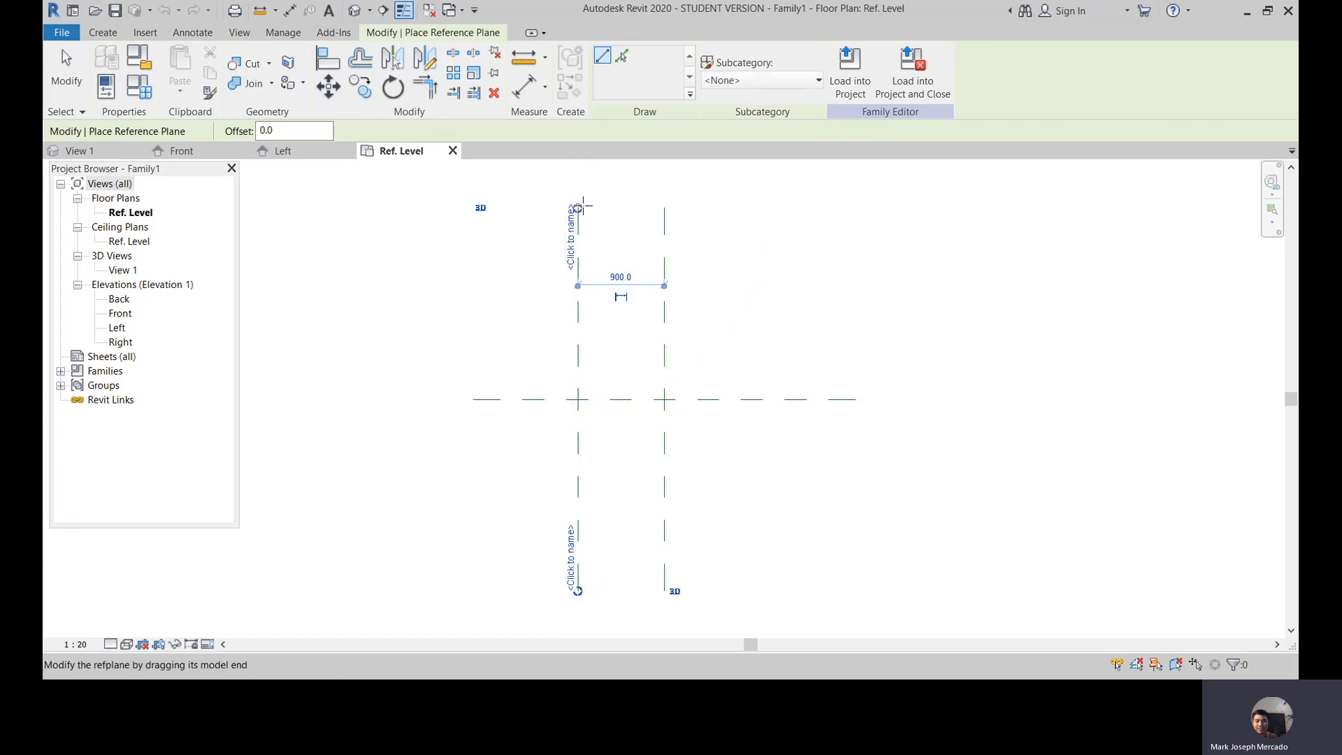
{"action": "scroll", "coordinate": [614, 209], "scroll_direction": "up", "scroll_amount": 2}
{"action": "key", "text": "Escape"}
{"action": "key", "text": "Escape"}
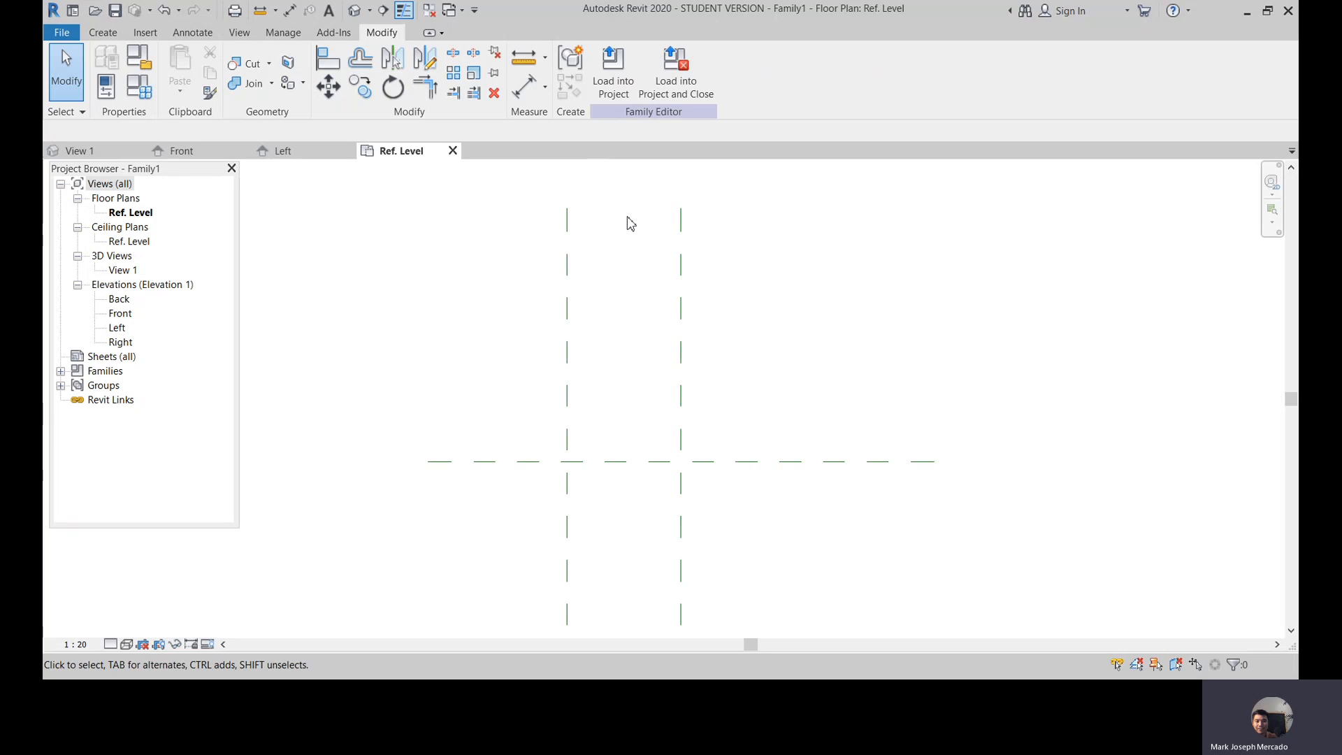
Step: Mirror a copy of the left vertical reference plane about an axis drawn along the Center (Left/Right) plane
{"action": "scroll", "coordinate": [608, 265], "scroll_direction": "down", "scroll_amount": 1}
{"action": "scroll", "coordinate": [664, 203], "scroll_direction": "up", "scroll_amount": 1}
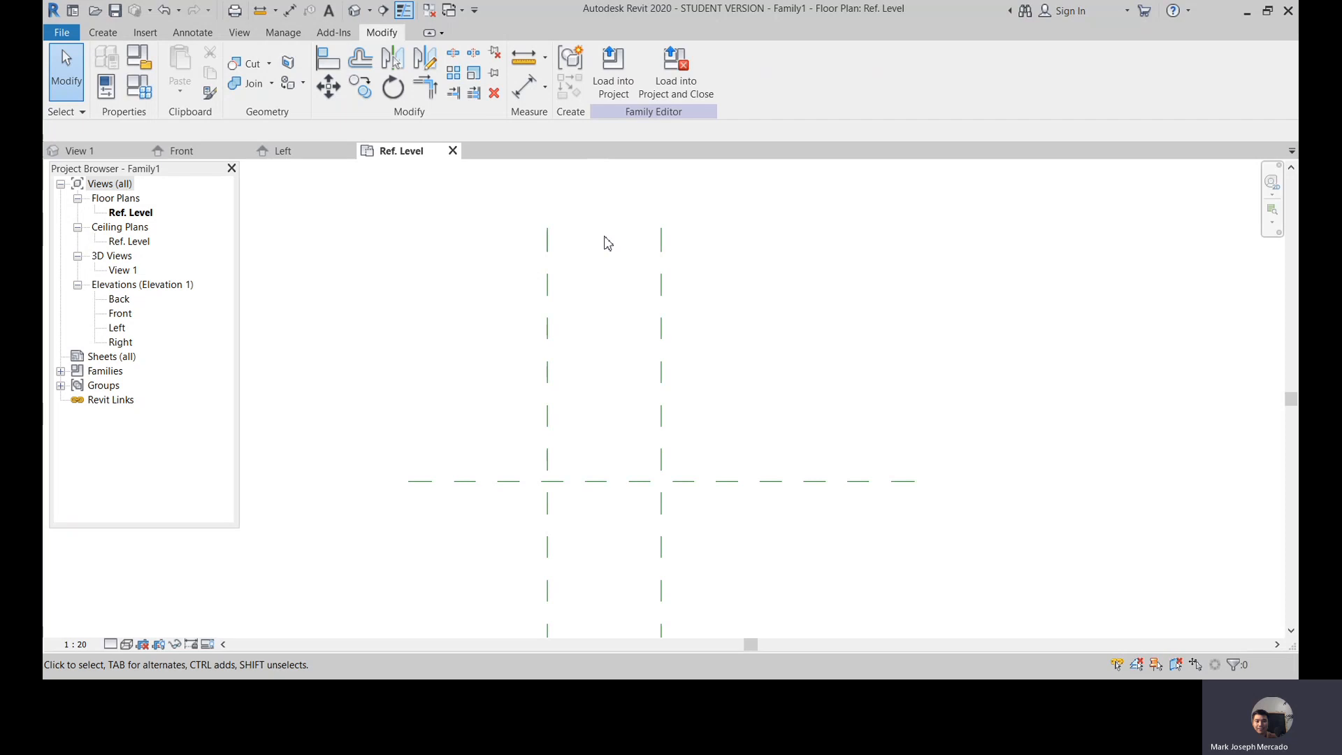
{"action": "scroll", "coordinate": [582, 241], "scroll_direction": "down", "scroll_amount": 1}
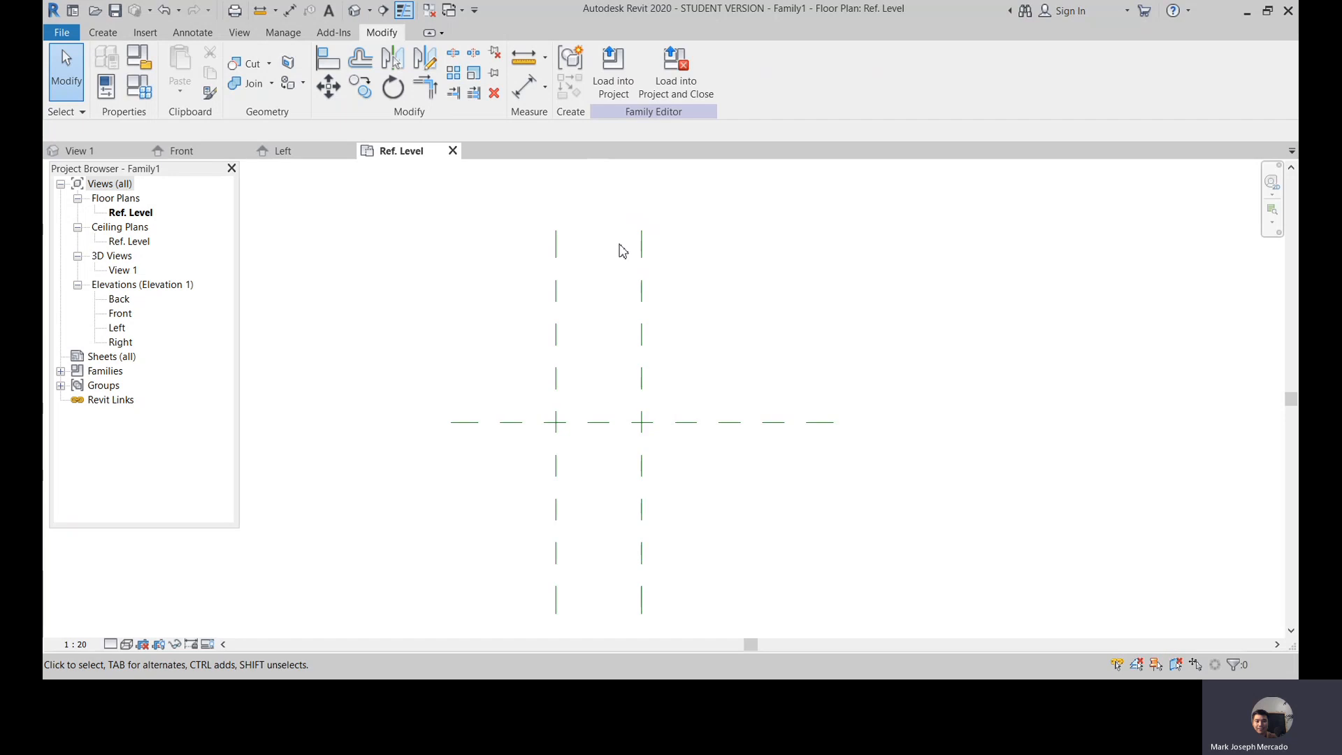
{"action": "key", "text": "d"}
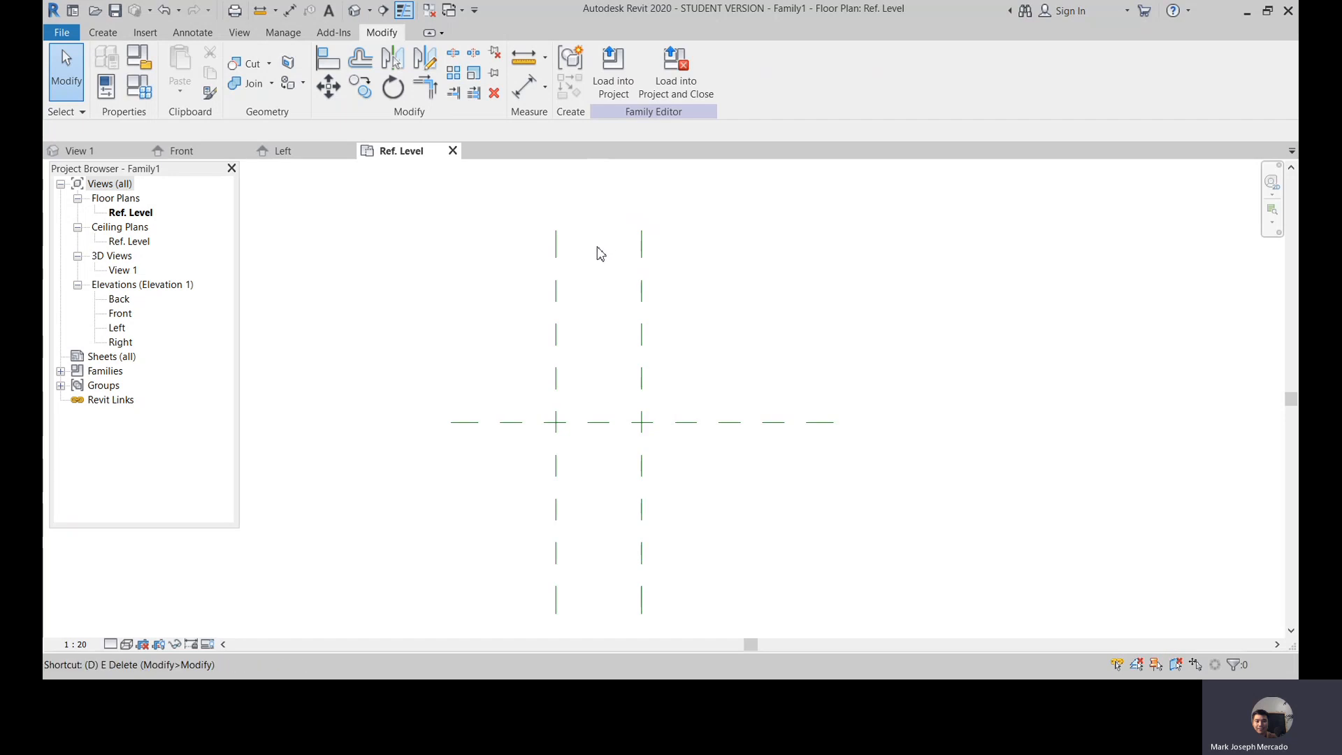
{"action": "key", "text": "m"}
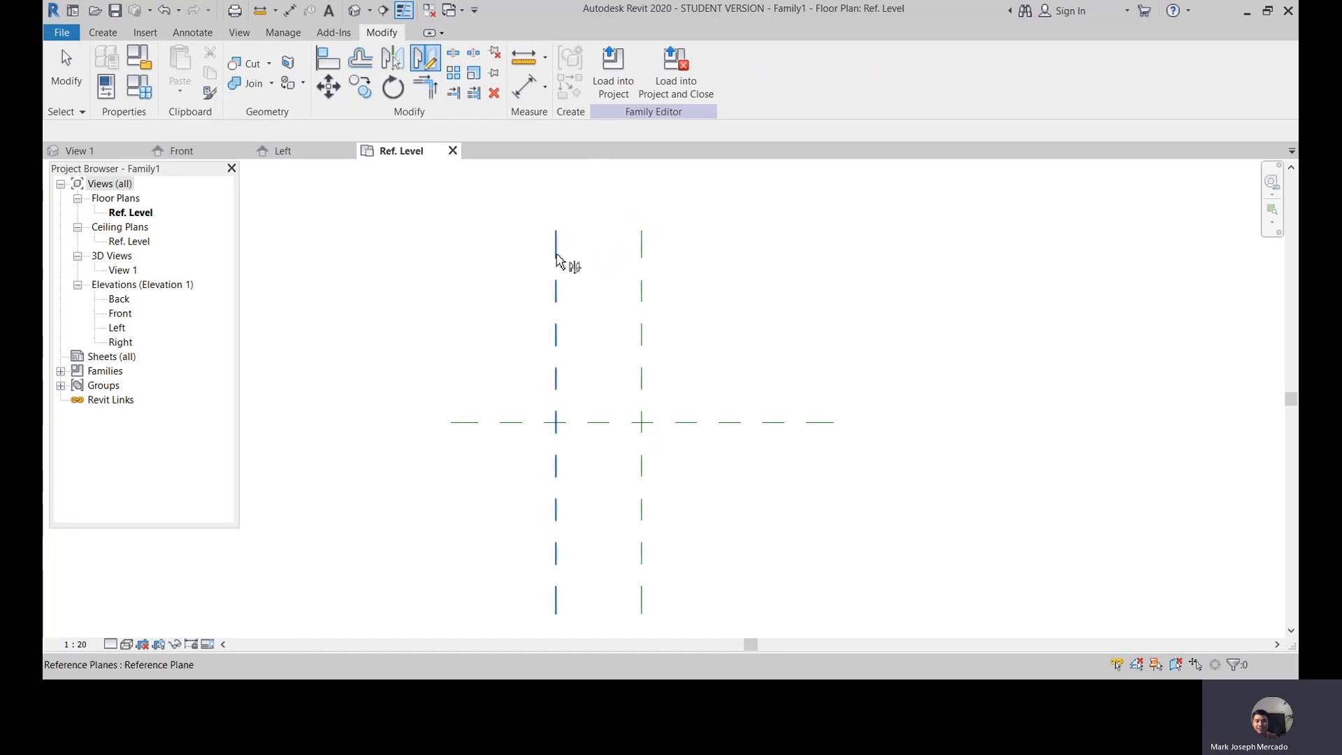
{"action": "left_click", "coordinate": [557, 260]}
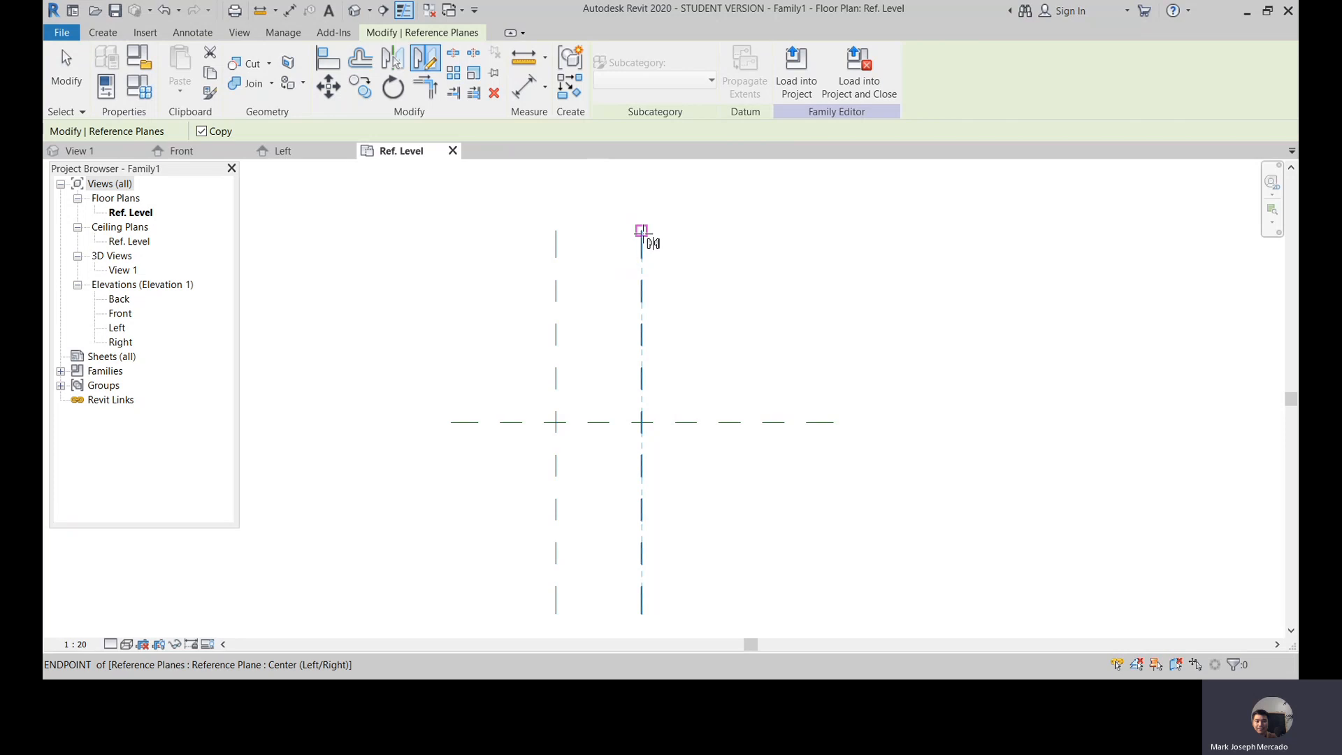
{"action": "left_click", "coordinate": [642, 231]}
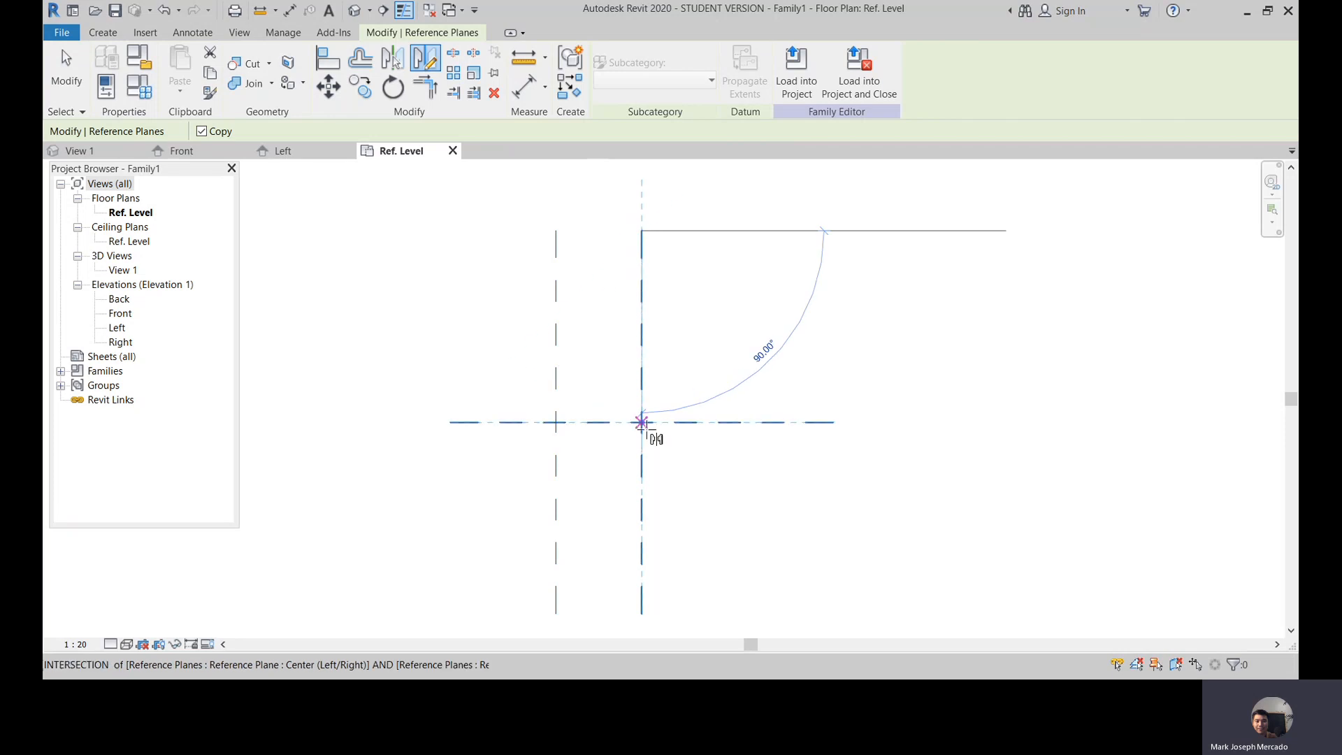
{"action": "left_click", "coordinate": [641, 422]}
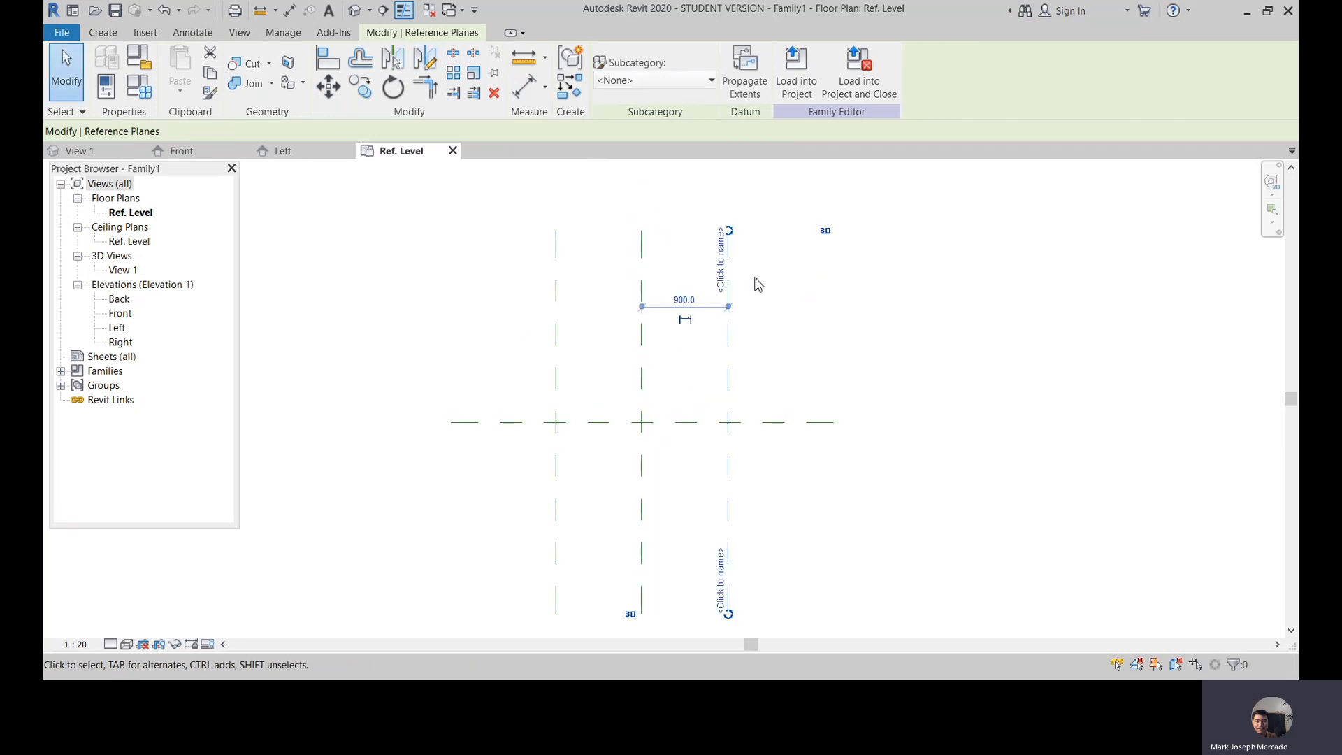
Step: Place a continuous aligned dimension across the left, center and right vertical reference planes, above their upper ends
{"action": "scroll", "coordinate": [653, 234], "scroll_direction": "down", "scroll_amount": 2}
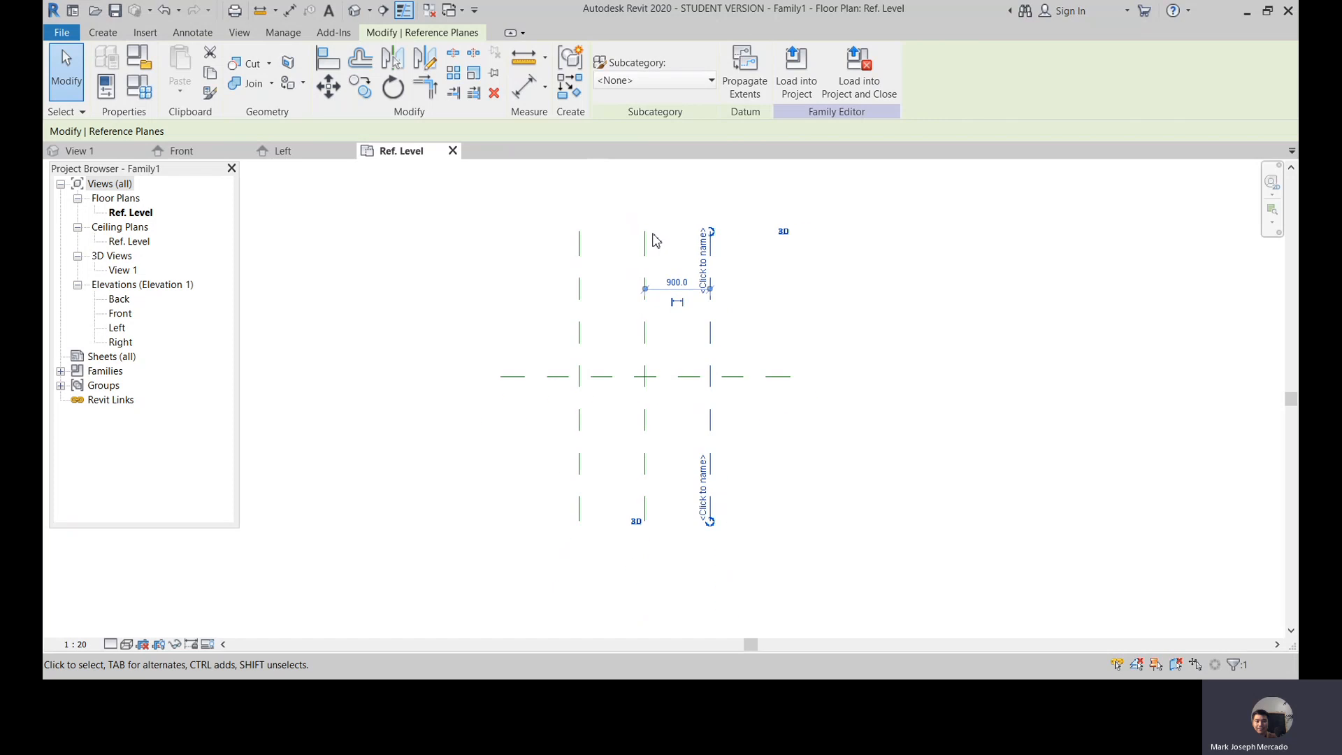
{"action": "key", "text": "d"}
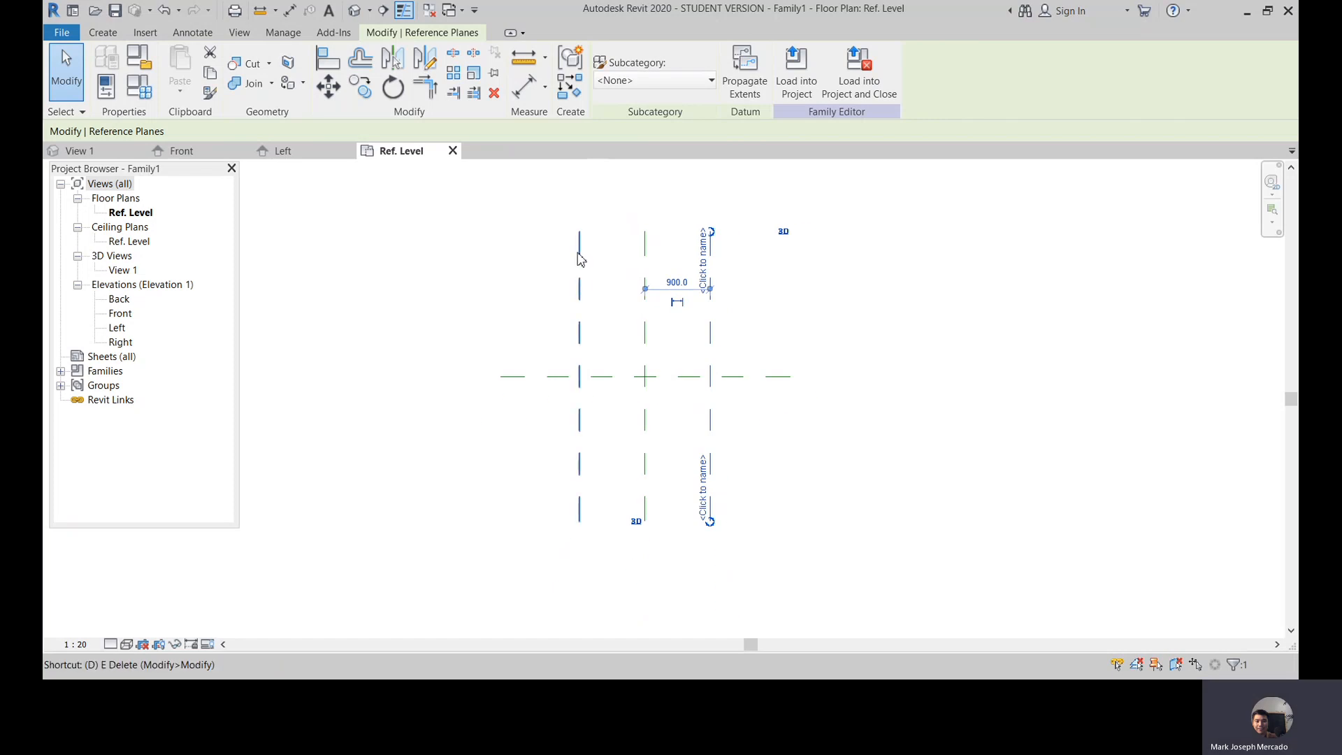
{"action": "key", "text": "i"}
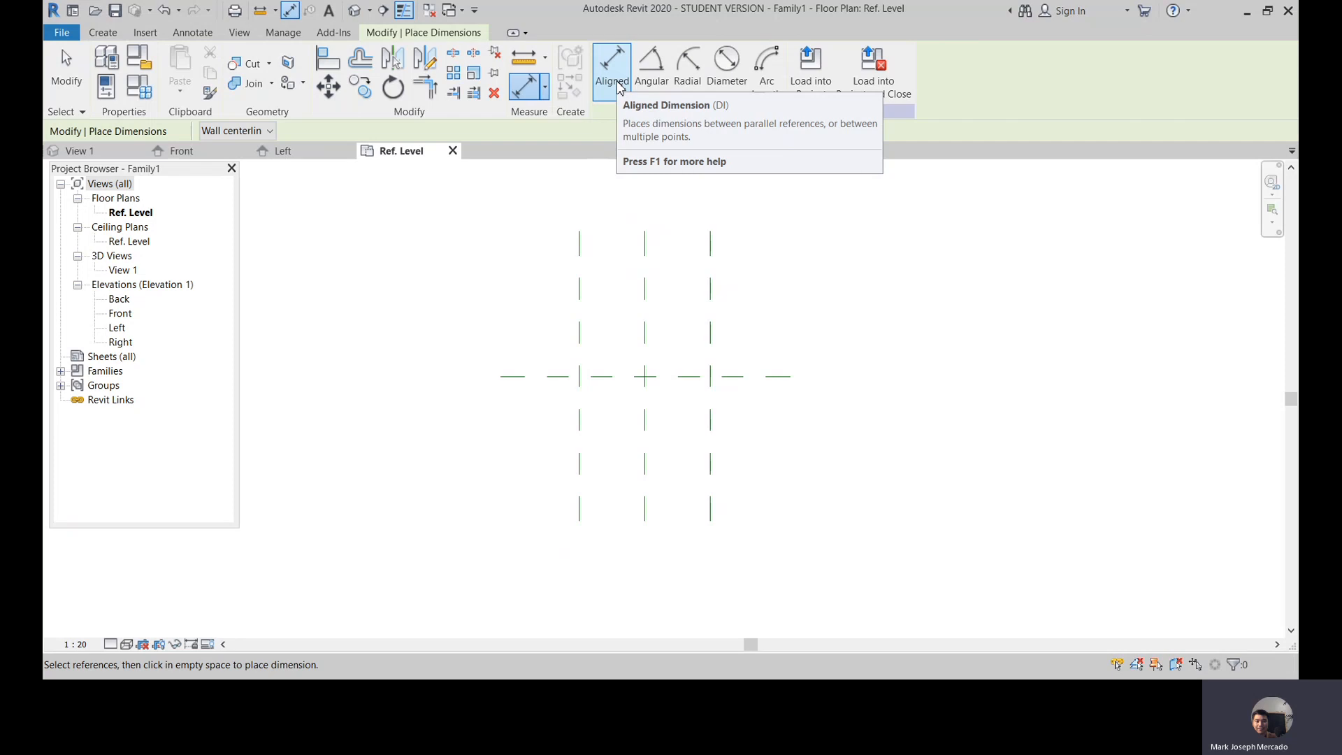
{"action": "left_click", "coordinate": [580, 266]}
{"action": "left_click", "coordinate": [645, 251]}
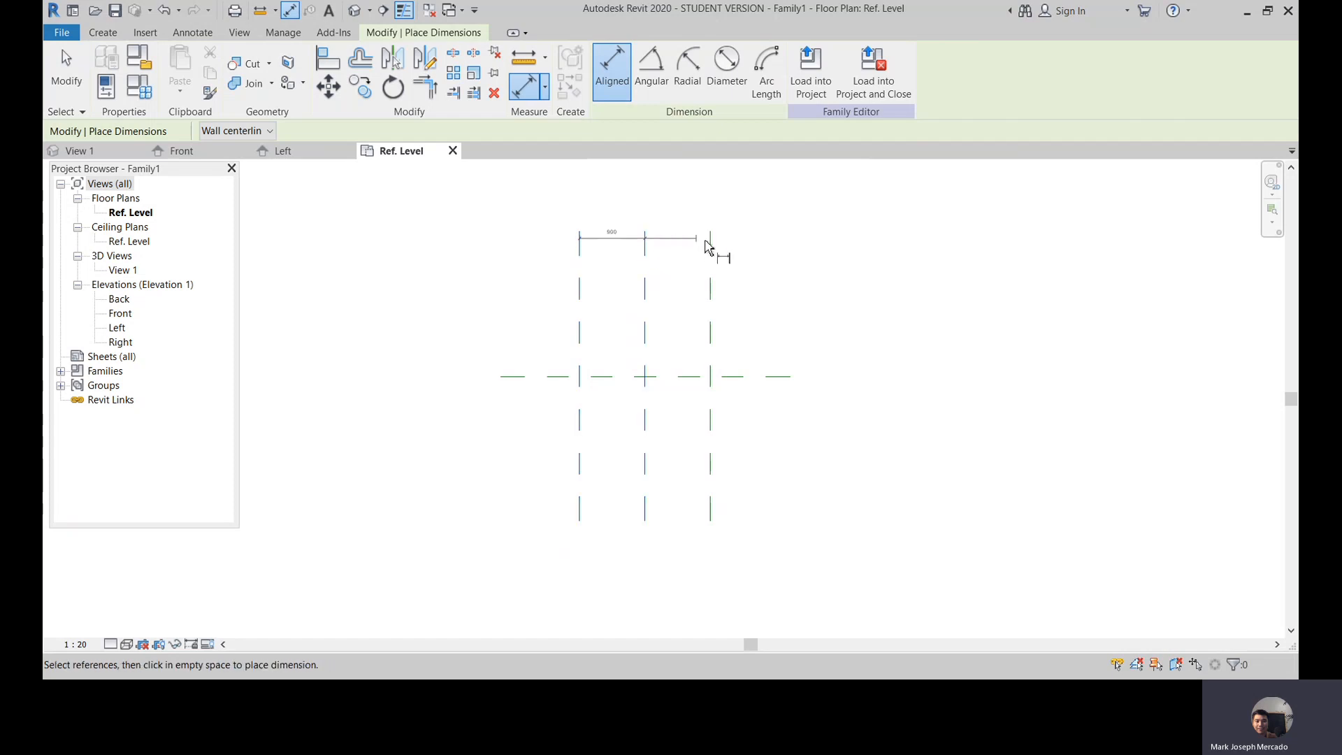
{"action": "left_click", "coordinate": [710, 250]}
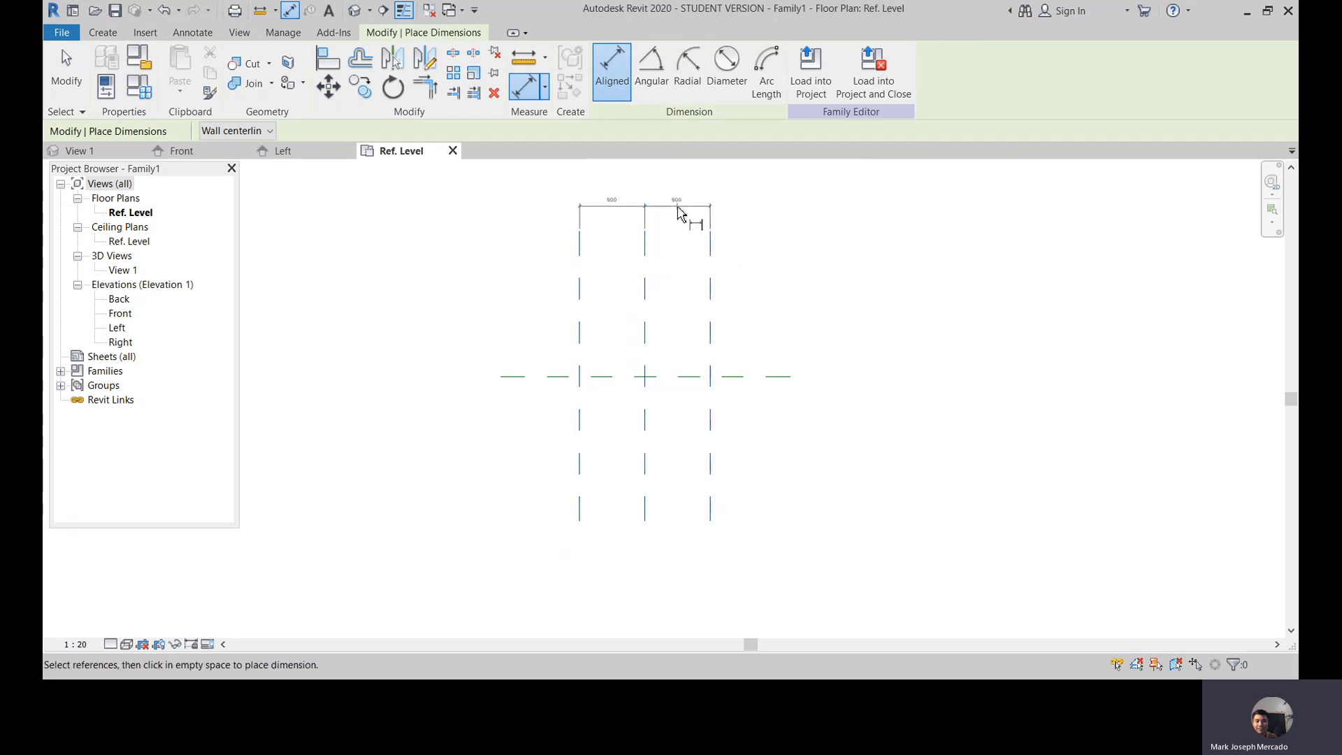
{"action": "left_click", "coordinate": [682, 212]}
{"action": "scroll", "coordinate": [644, 173], "scroll_direction": "up", "scroll_amount": 1}
{"action": "scroll", "coordinate": [645, 174], "scroll_direction": "up", "scroll_amount": 3}
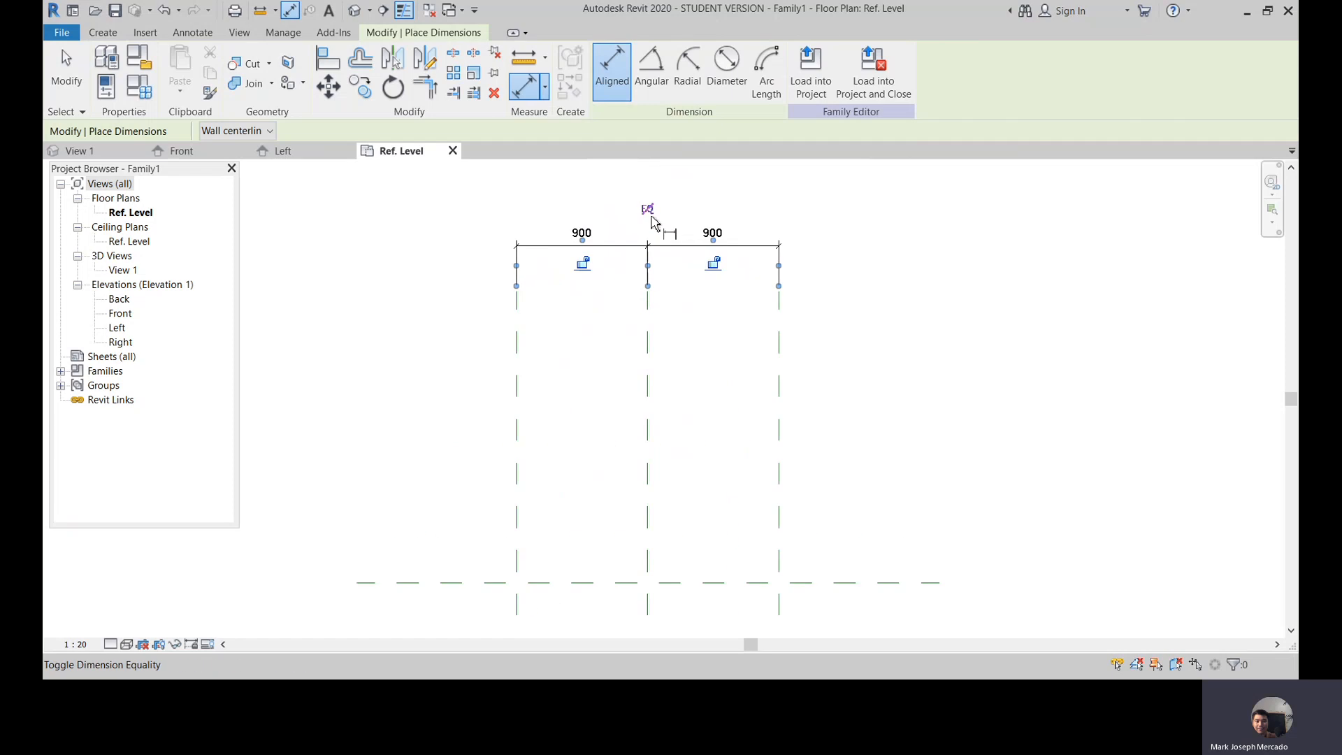
{"action": "scroll", "coordinate": [648, 213], "scroll_direction": "down", "scroll_amount": 1}
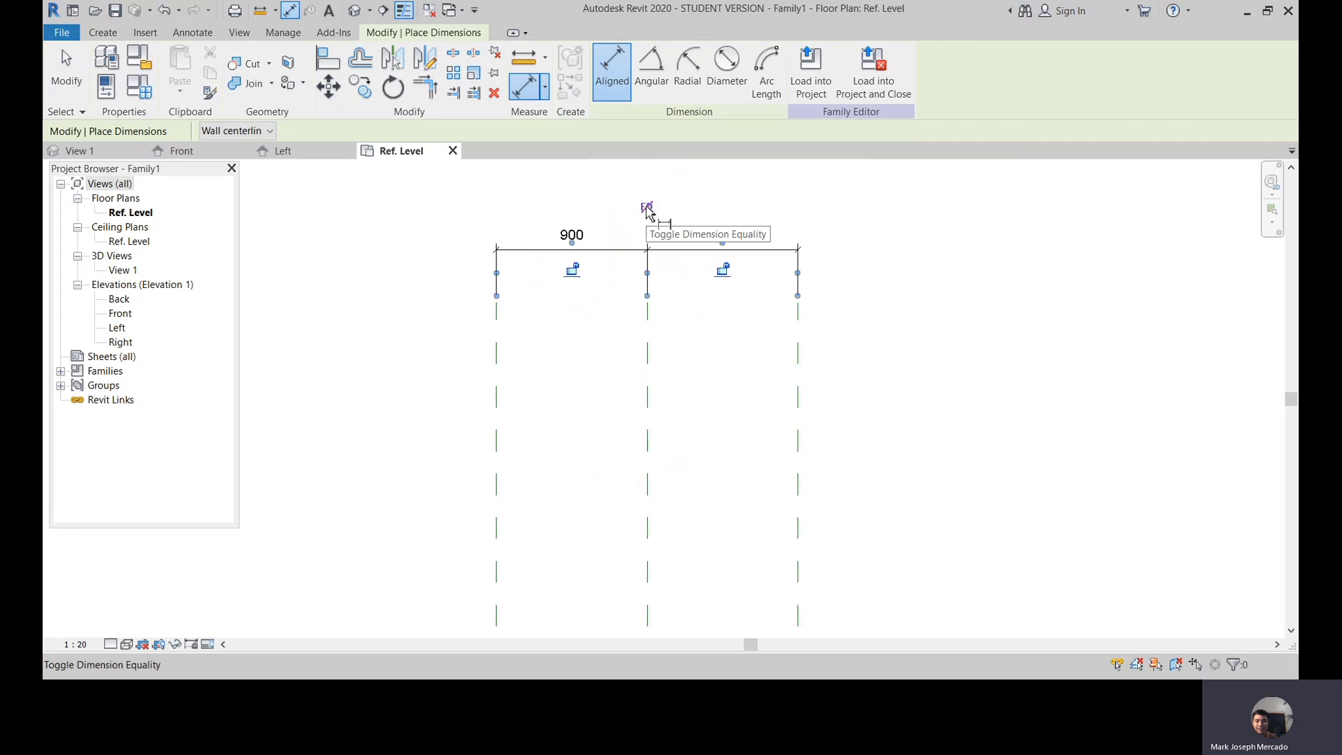
Step: Add an overall aligned dimension between the two outer vertical reference planes, above the existing dimension string
{"action": "scroll", "coordinate": [647, 209], "scroll_direction": "down", "scroll_amount": 1}
{"action": "left_click", "coordinate": [517, 325]}
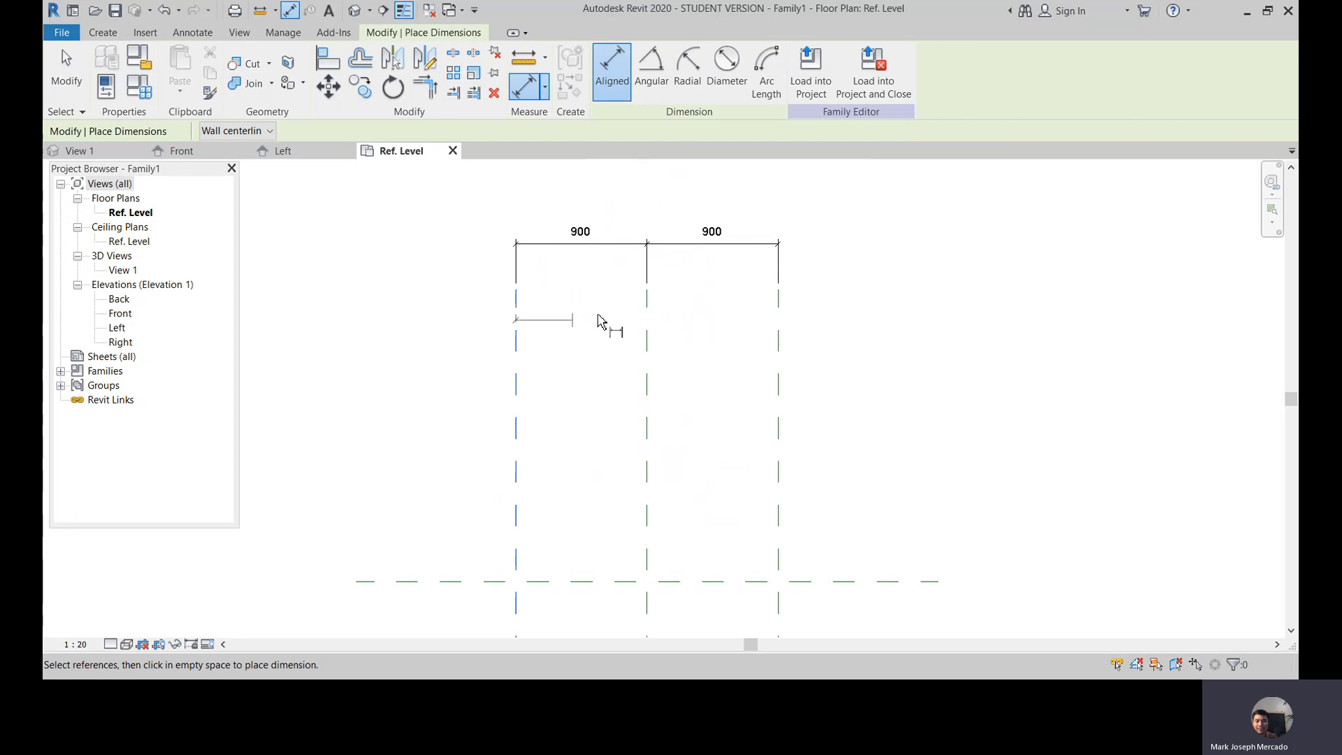
{"action": "left_click", "coordinate": [778, 321]}
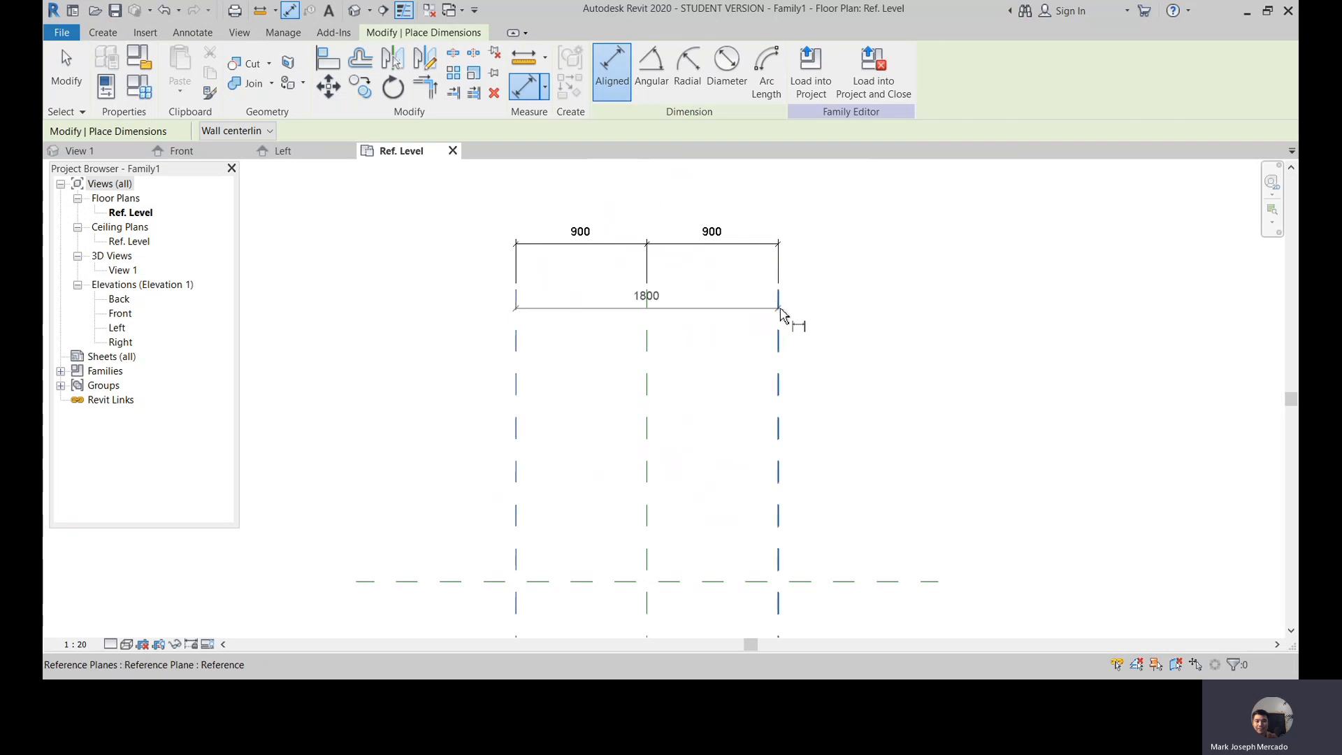
{"action": "left_click", "coordinate": [743, 211]}
{"action": "scroll", "coordinate": [719, 297], "scroll_direction": "down", "scroll_amount": 1}
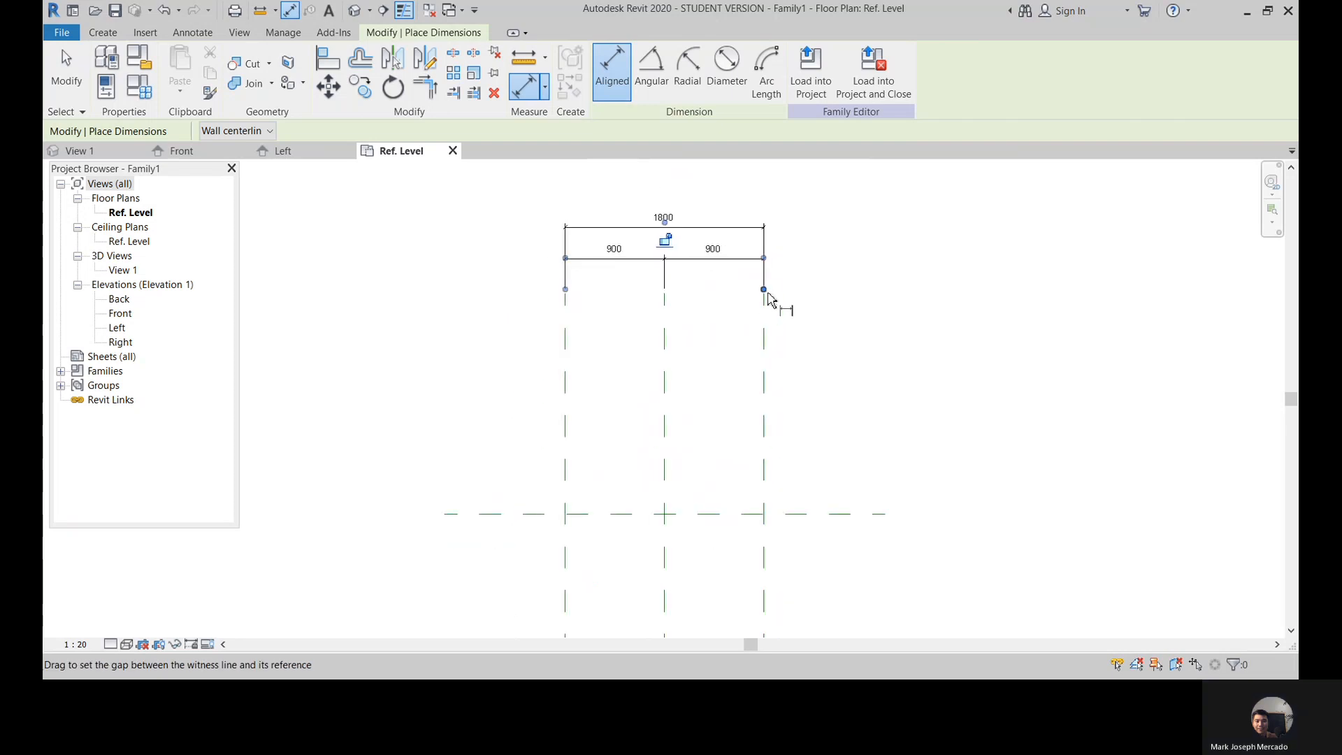
{"action": "key", "text": "Escape"}
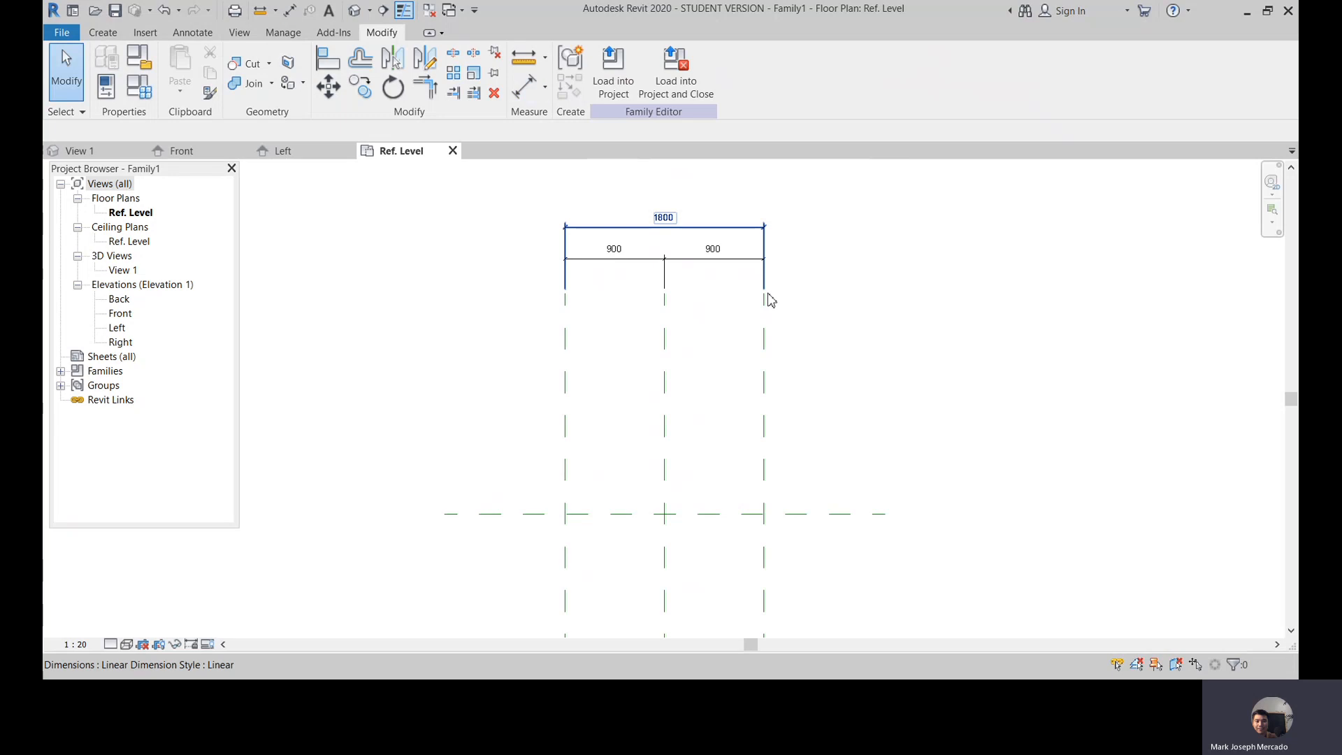
Step: Label the overall dimension with a new family type parameter named Length, grouped under Dimensions
{"action": "left_click", "coordinate": [693, 227]}
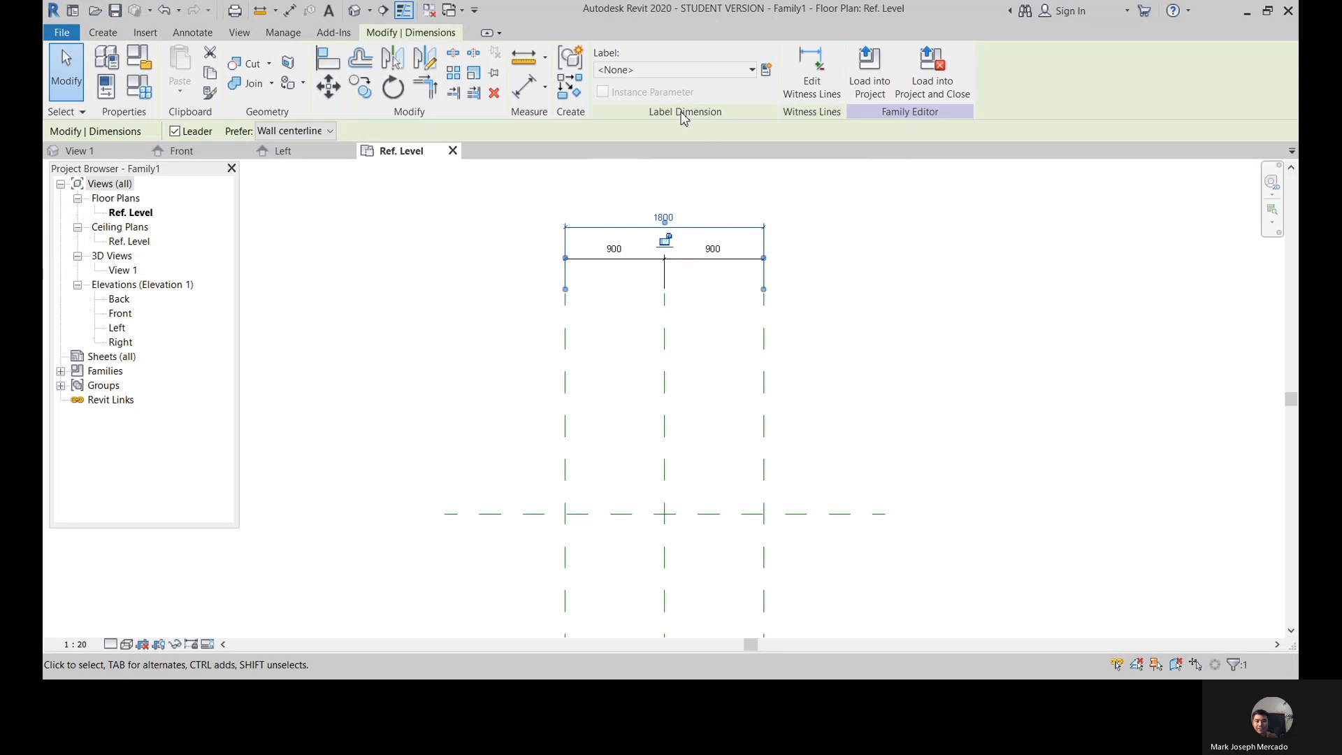
{"action": "left_click", "coordinate": [773, 79]}
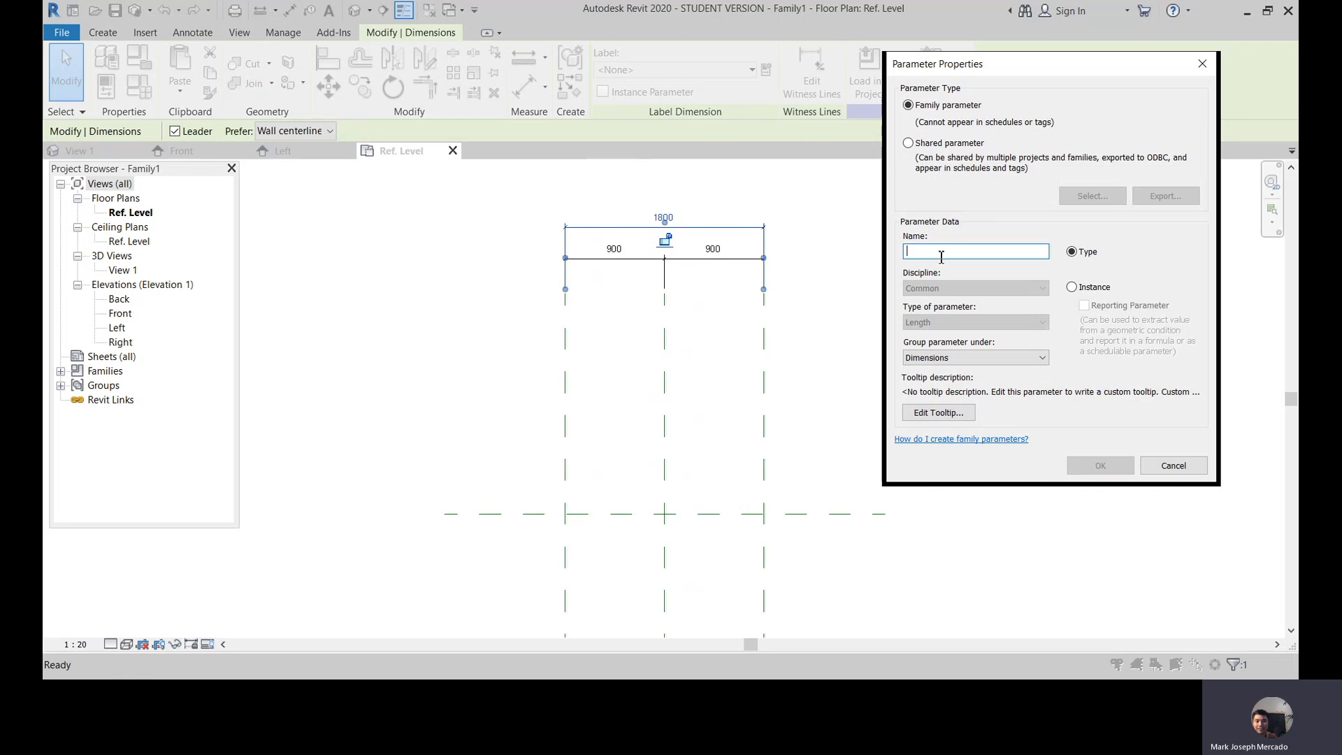
{"action": "type", "text": "Length"}
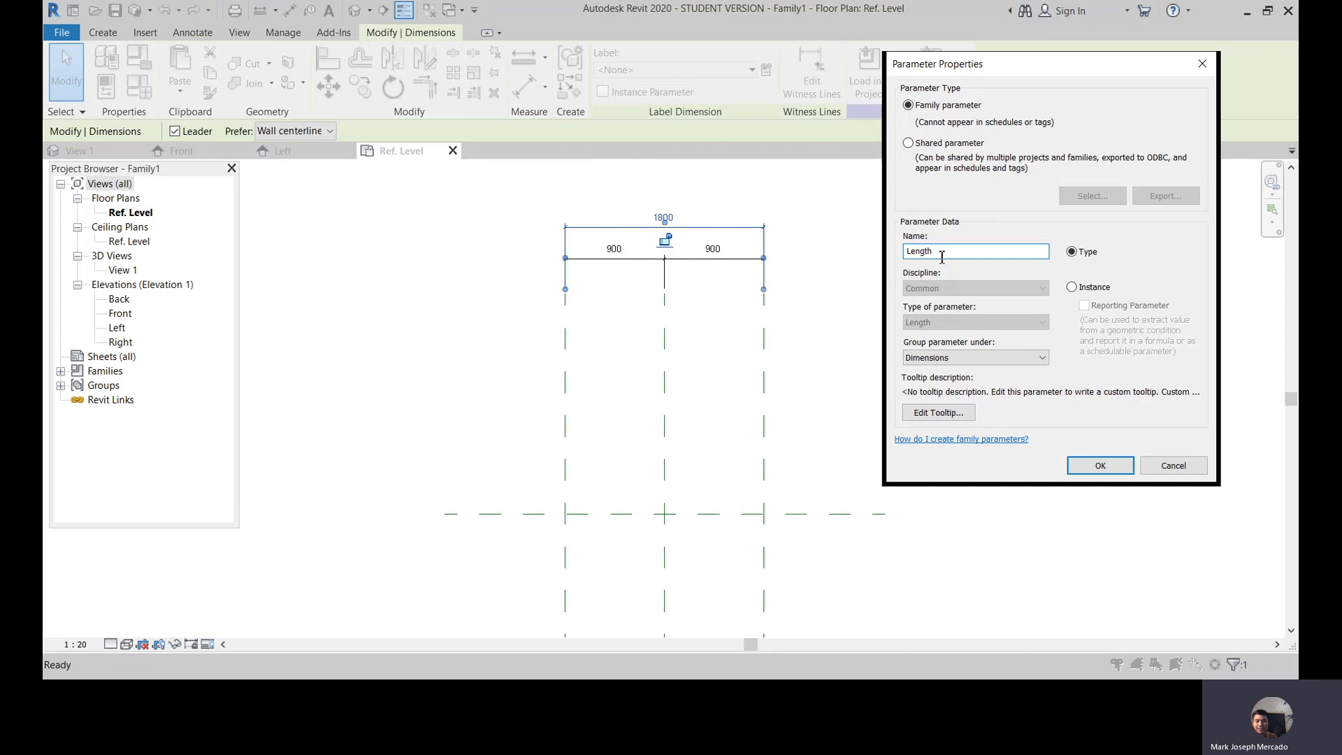
{"action": "left_click", "coordinate": [1103, 466]}
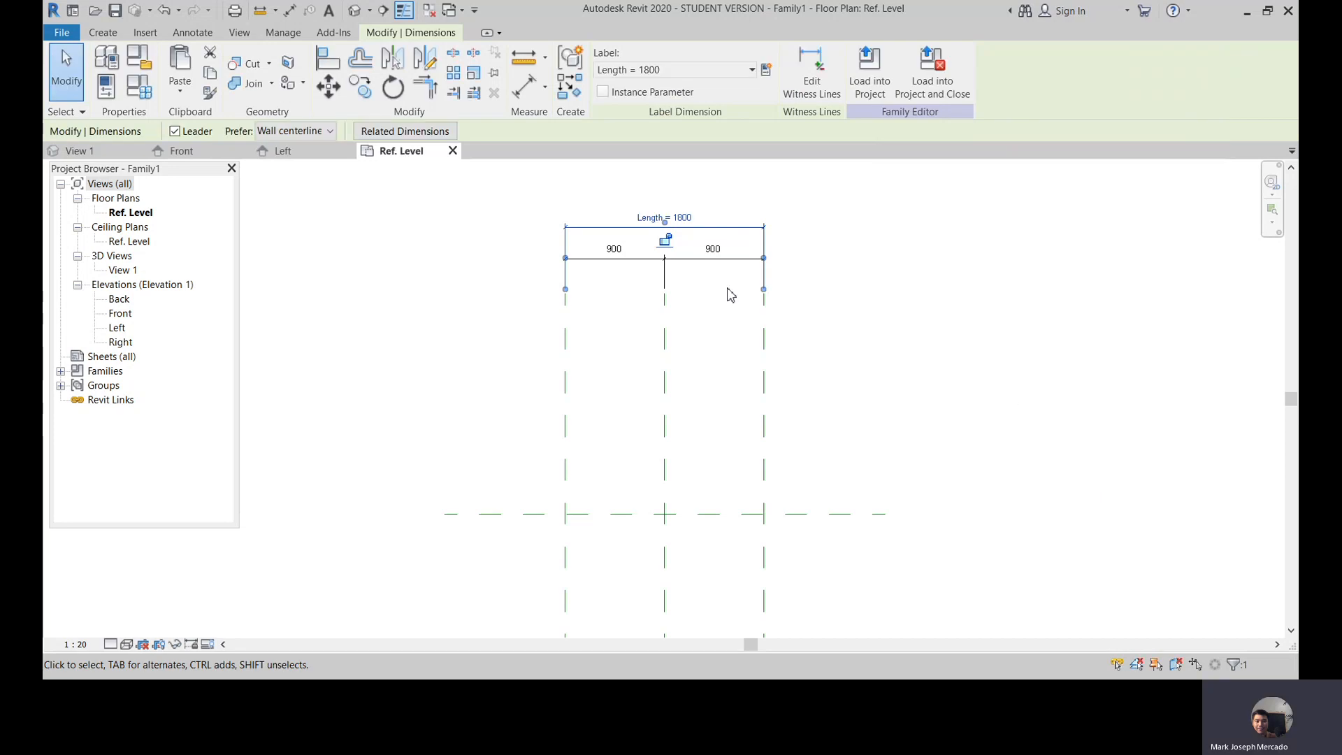
Step: Draw a horizontal reference plane 600 mm above the Center (Front/Back) plane, matching that plane's full extent
{"action": "scroll", "coordinate": [732, 327], "scroll_direction": "down", "scroll_amount": 3}
{"action": "scroll", "coordinate": [683, 384], "scroll_direction": "up", "scroll_amount": 3}
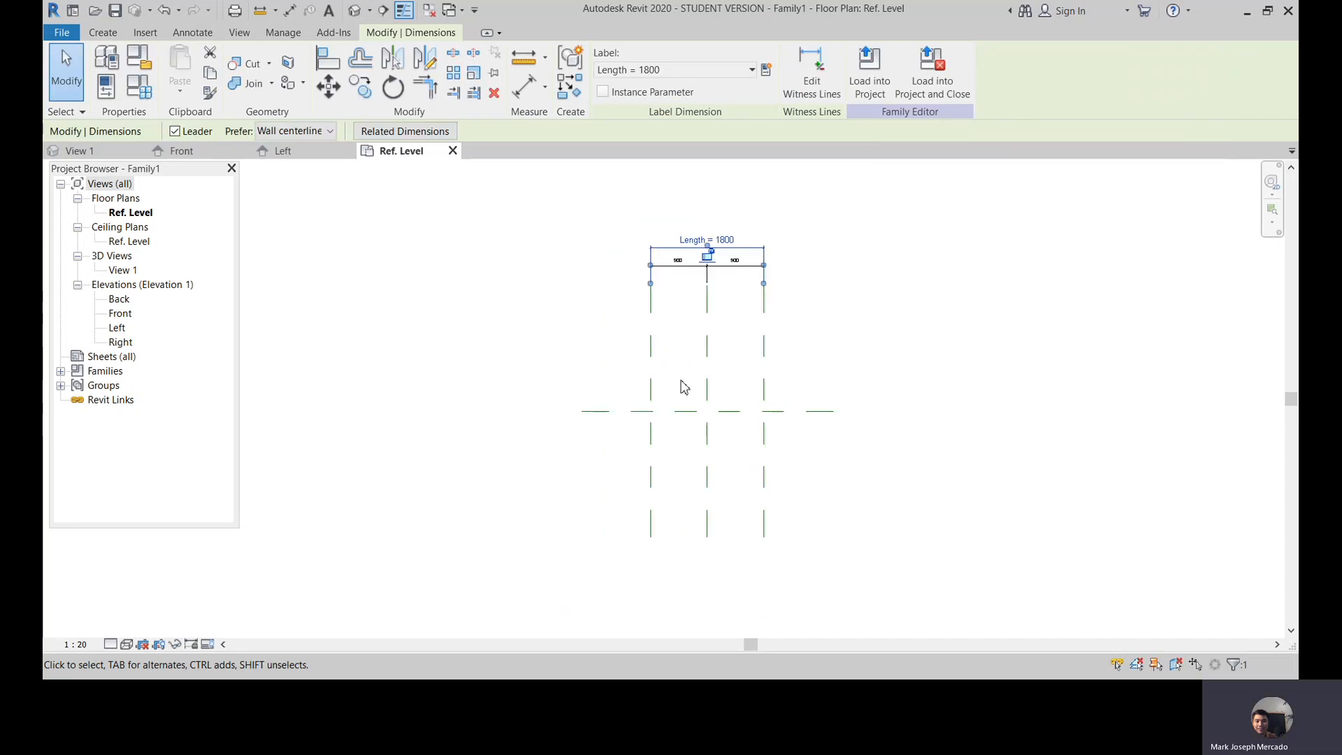
{"action": "key", "text": "r"}
{"action": "key", "text": "p"}
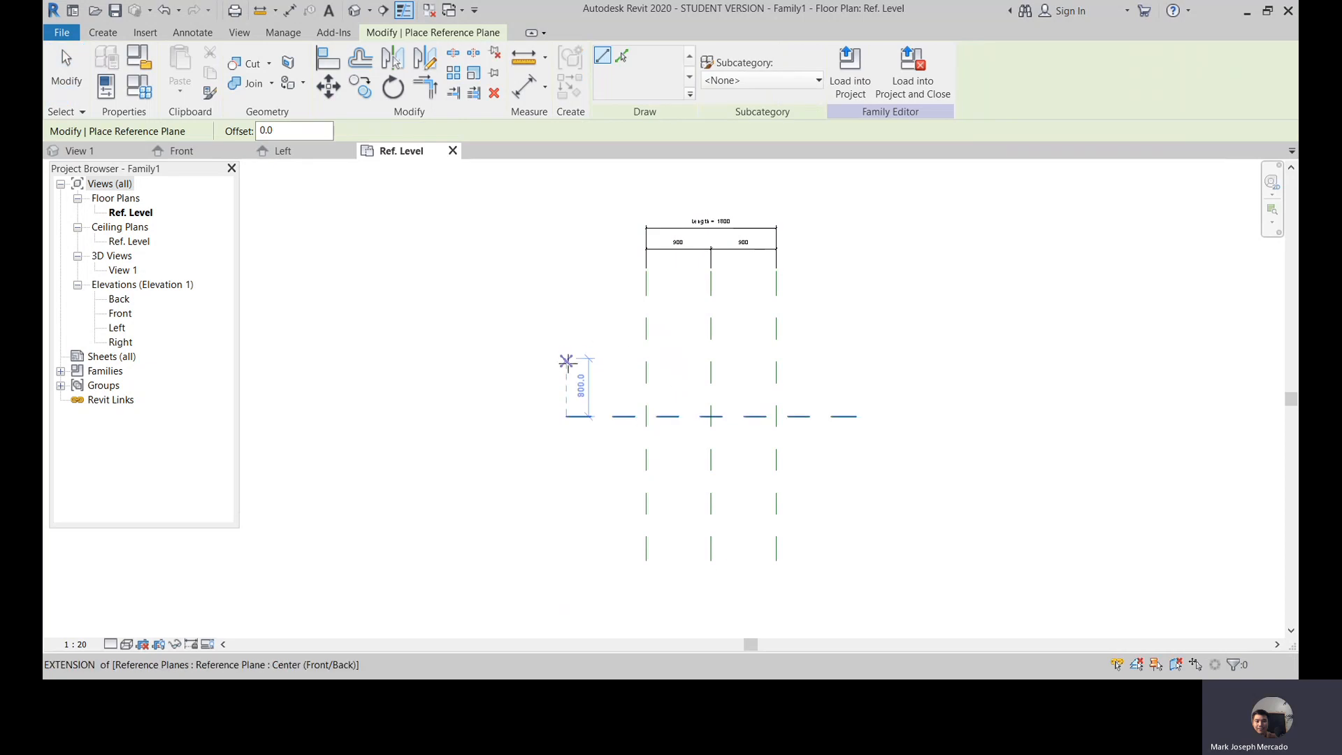
{"action": "scroll", "coordinate": [566, 362], "scroll_direction": "up", "scroll_amount": 2}
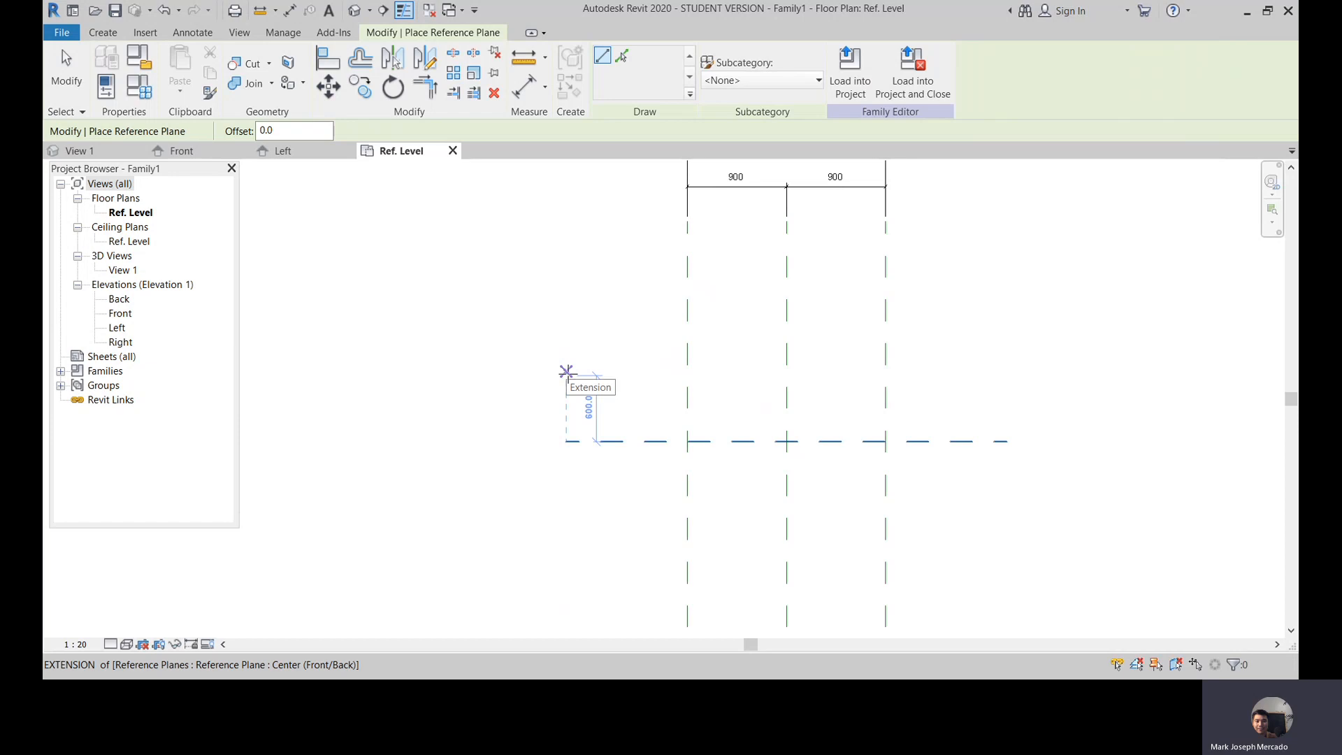
{"action": "left_click", "coordinate": [566, 372]}
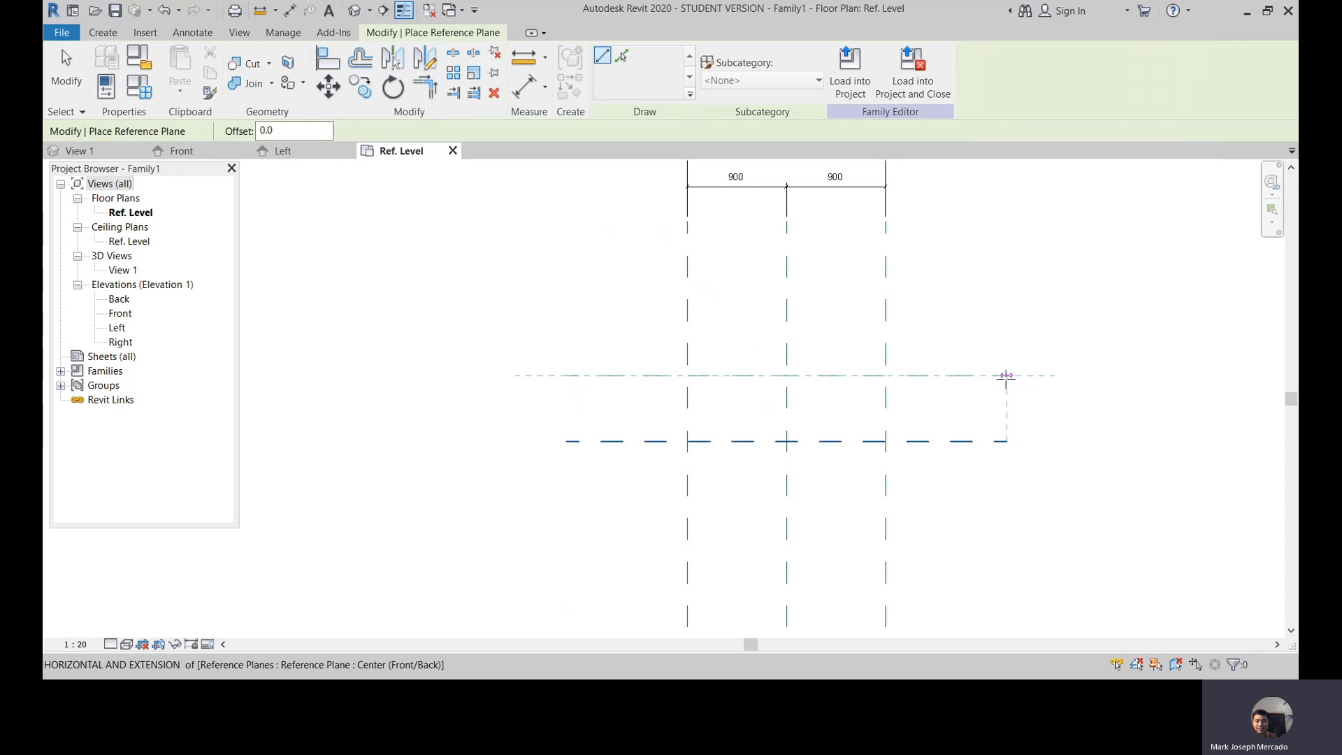
{"action": "left_click", "coordinate": [1006, 376]}
{"action": "scroll", "coordinate": [702, 271], "scroll_direction": "down", "scroll_amount": 3}
{"action": "scroll", "coordinate": [699, 342], "scroll_direction": "up", "scroll_amount": 3}
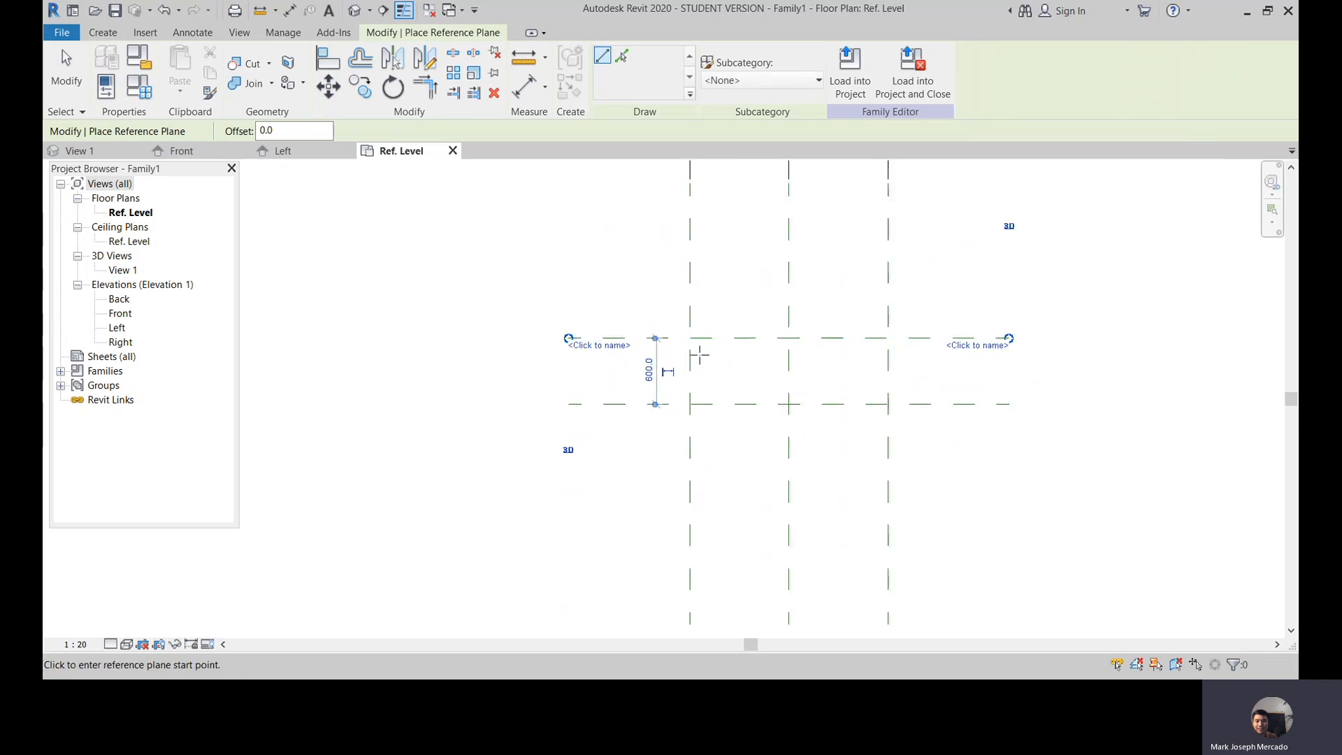
{"action": "key", "text": "Escape"}
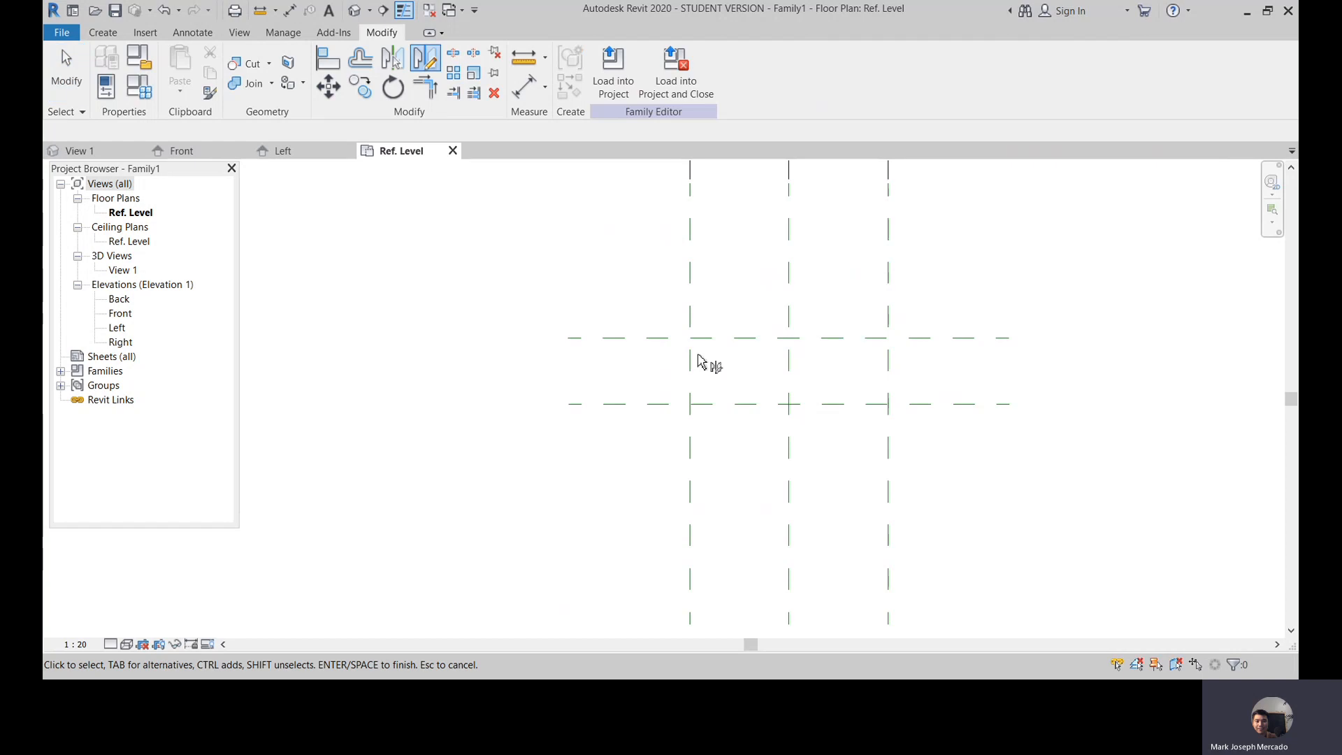
Step: Mirror a copy of the upper horizontal reference plane about an axis drawn along the Center (Front/Back) plane
{"action": "left_click", "coordinate": [615, 338]}
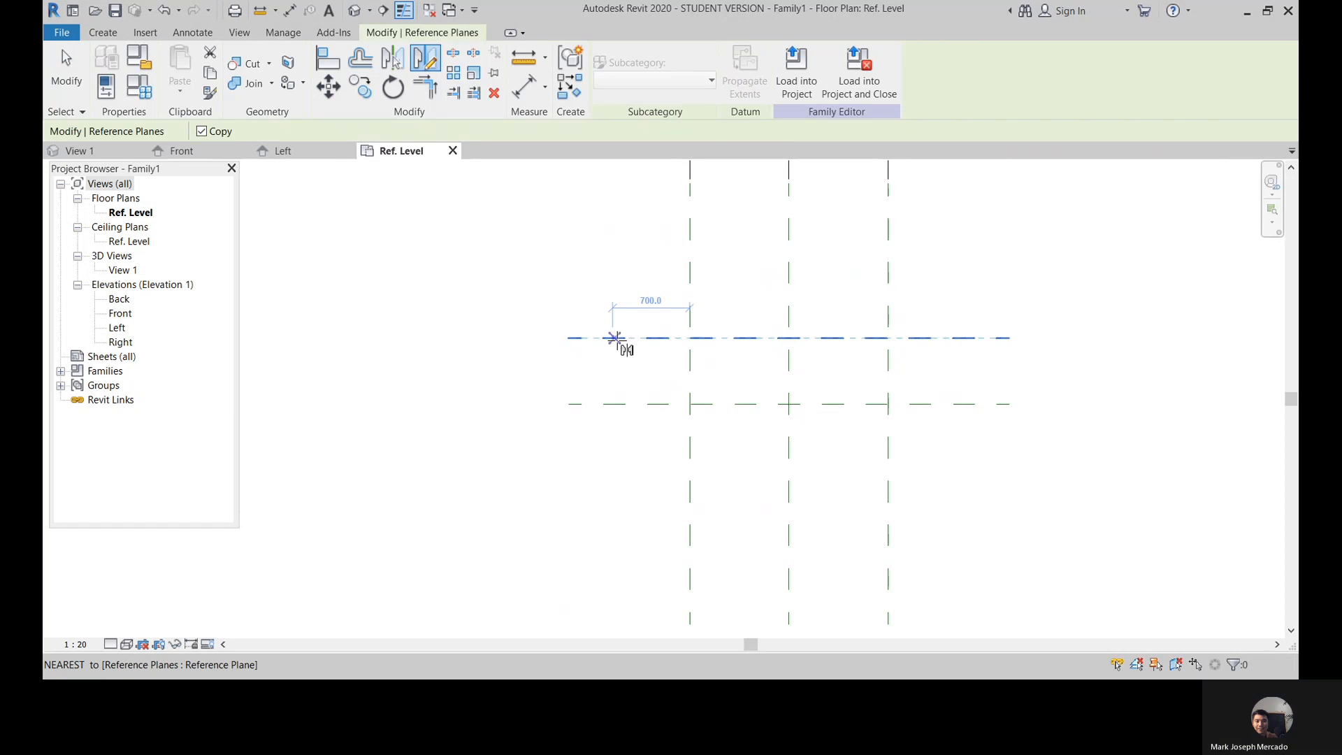
{"action": "left_click", "coordinate": [568, 404]}
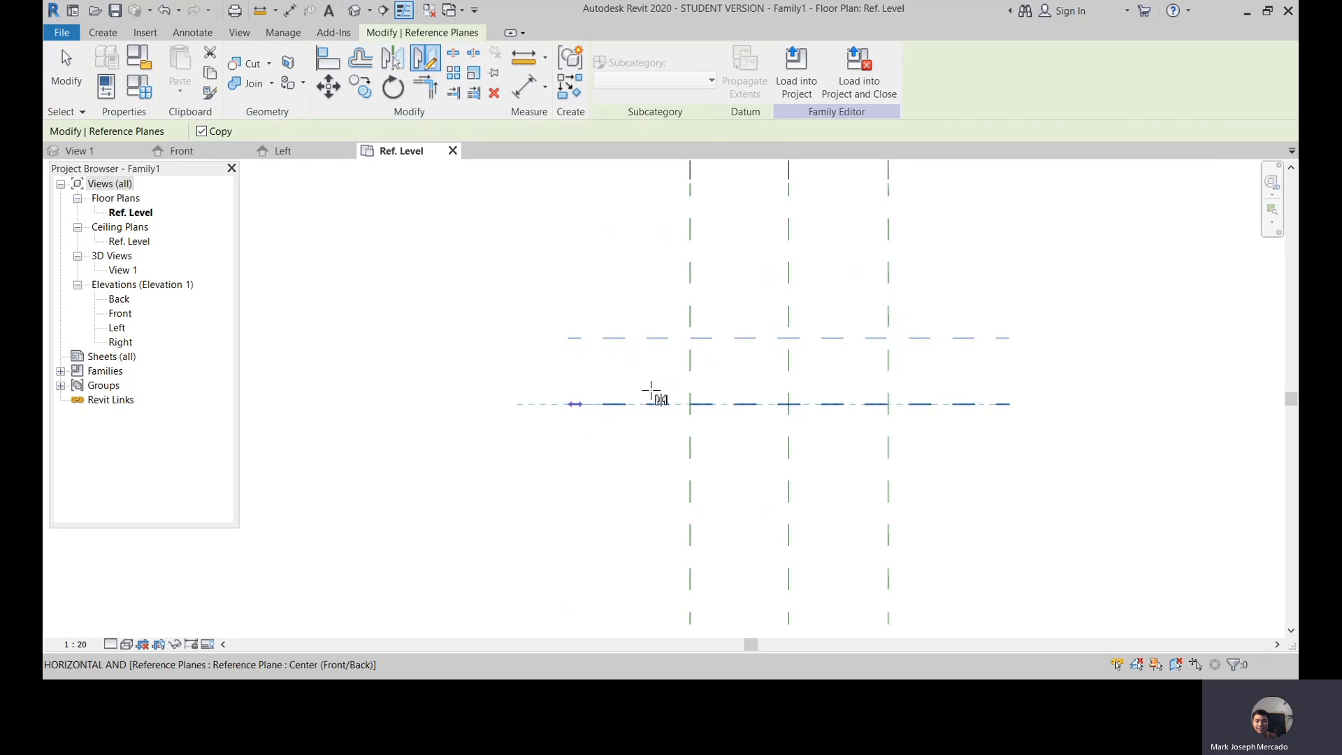
{"action": "left_click", "coordinate": [1009, 404]}
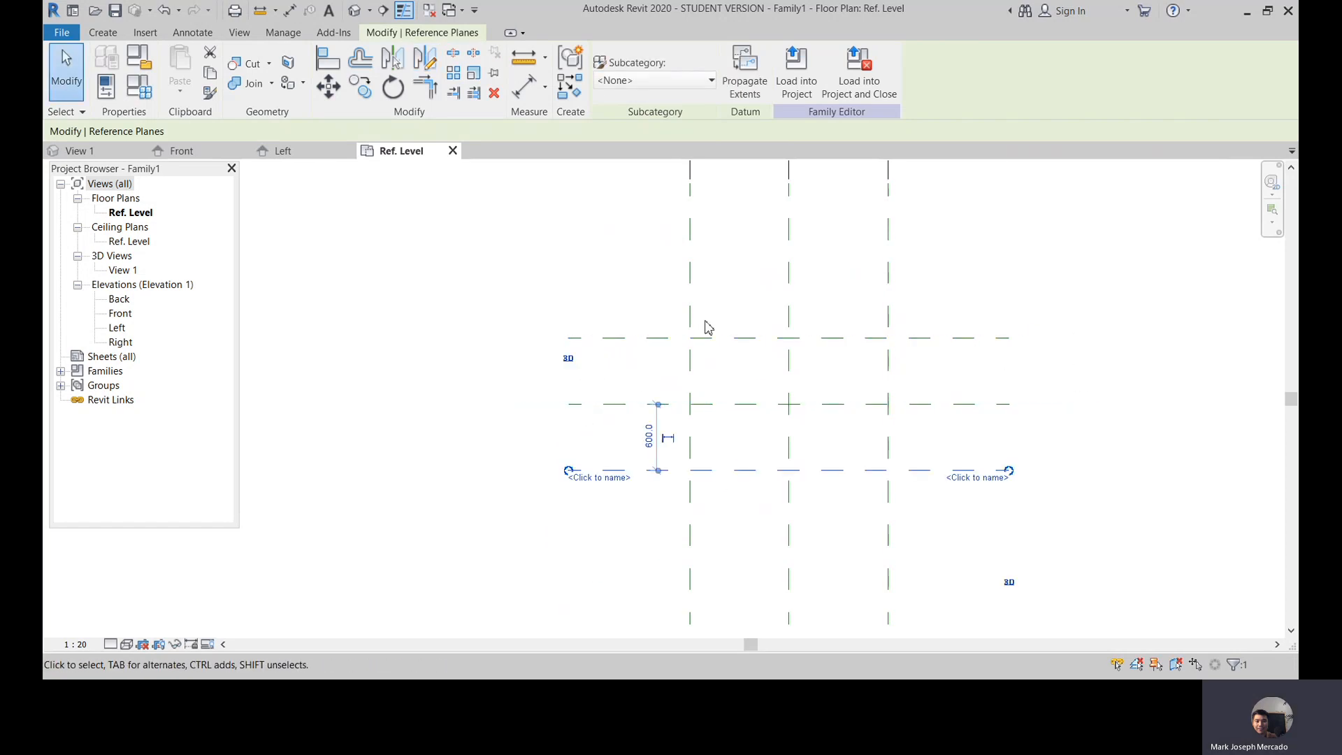
Step: Place a continuous aligned dimension across the lower, center and upper horizontal reference planes, beyond their left ends
{"action": "scroll", "coordinate": [707, 324], "scroll_direction": "down", "scroll_amount": 1}
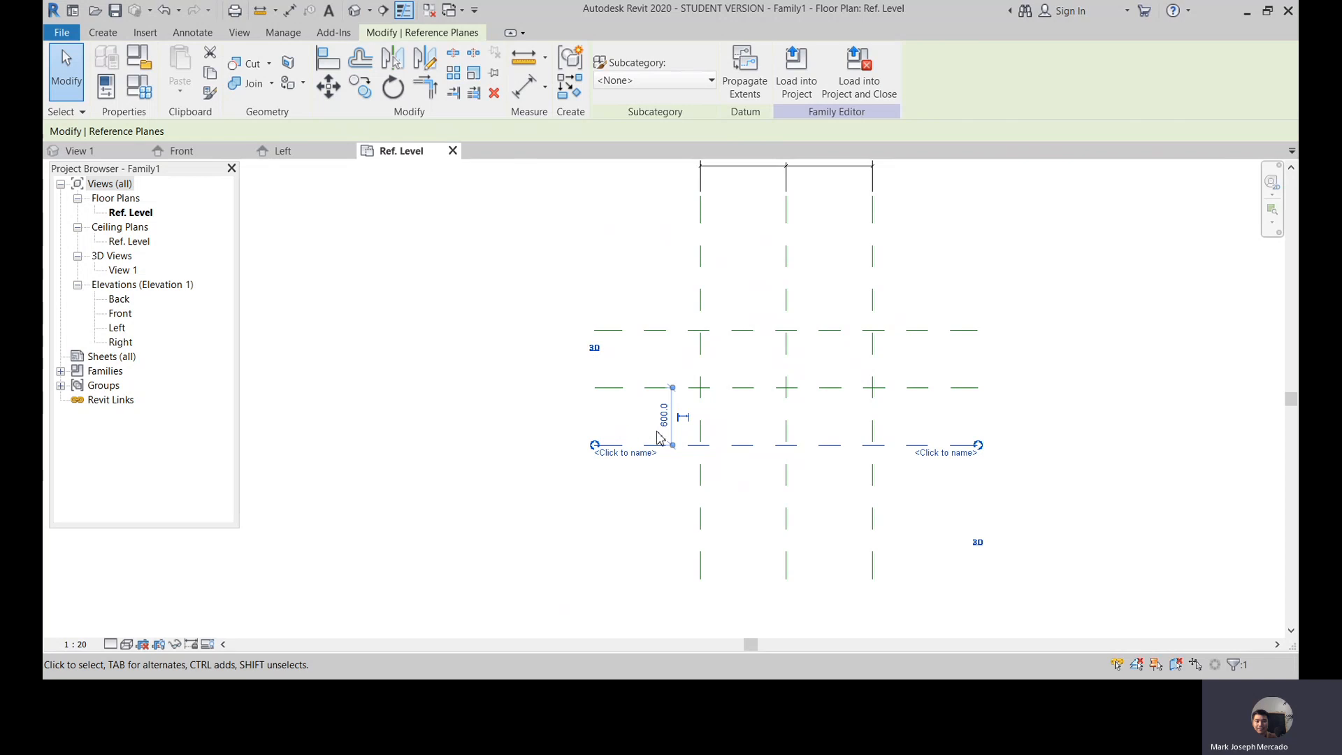
{"action": "scroll", "coordinate": [629, 418], "scroll_direction": "up", "scroll_amount": 2}
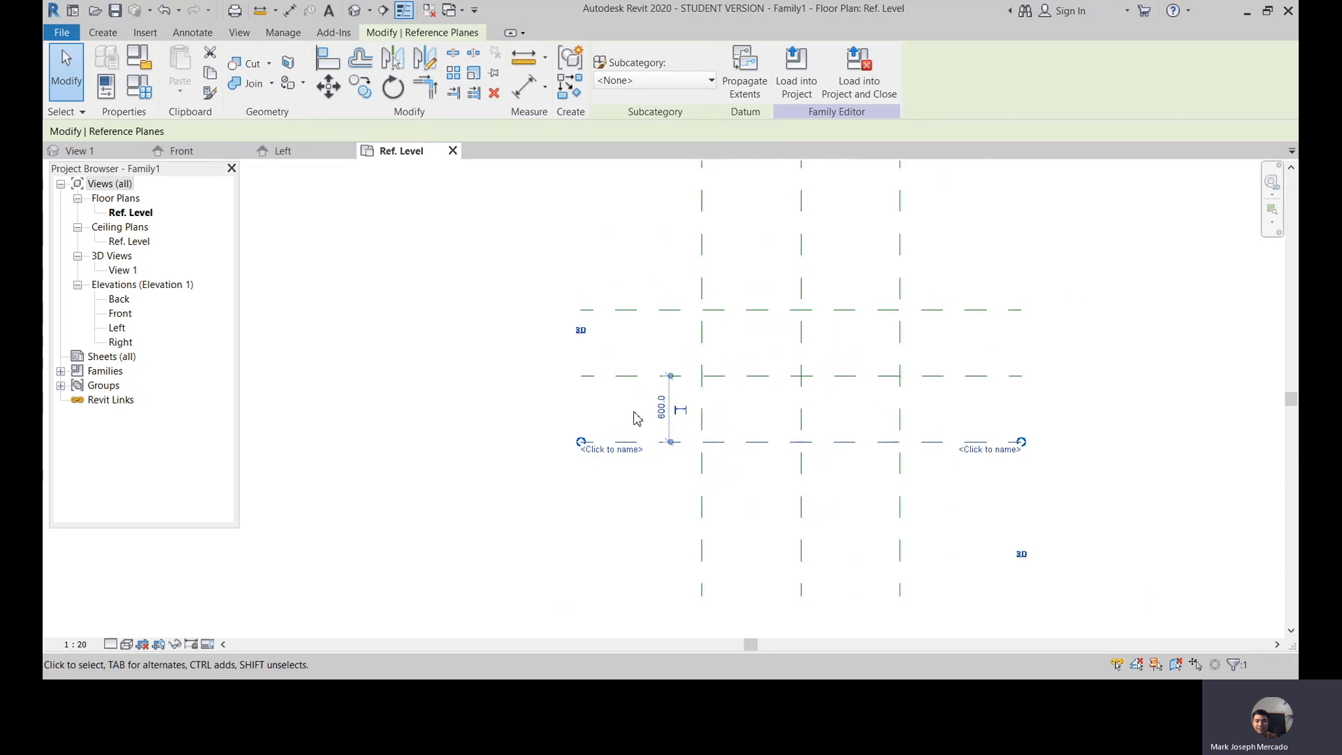
{"action": "key", "text": "d"}
{"action": "key", "text": "i"}
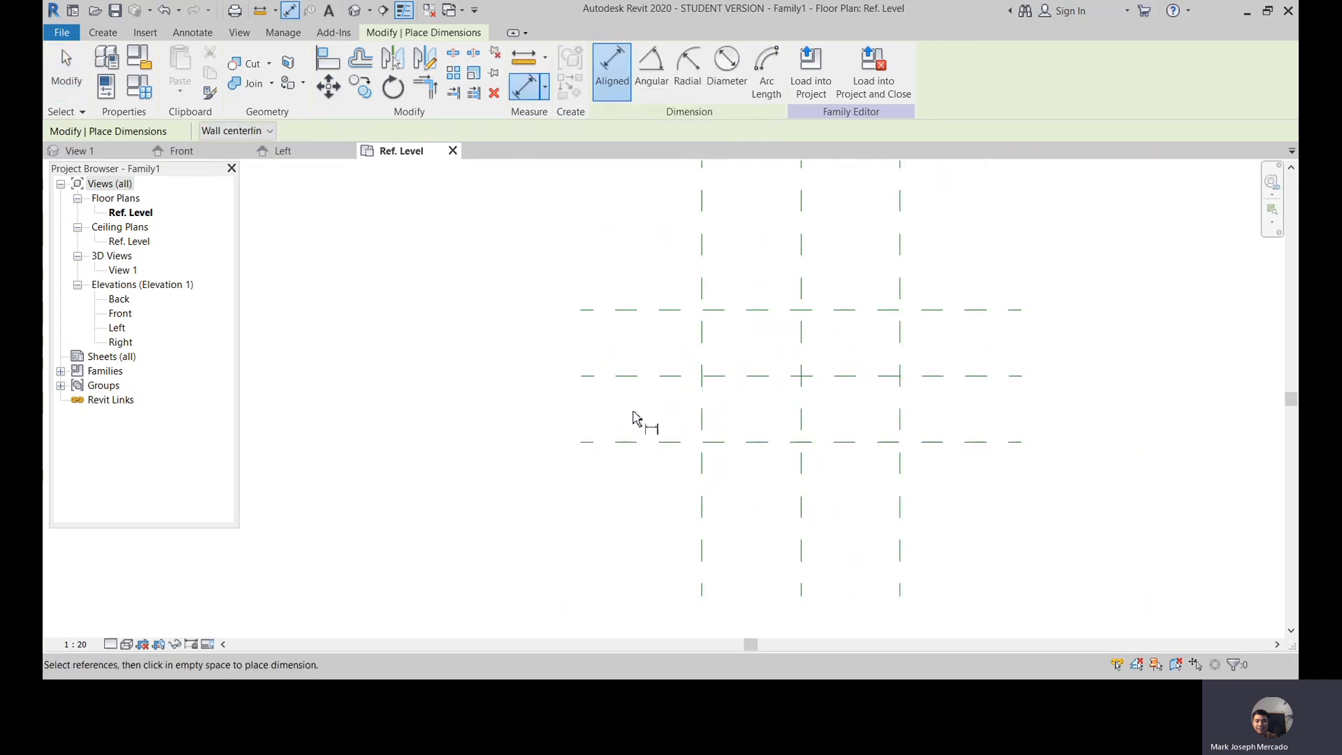
{"action": "left_click", "coordinate": [613, 443]}
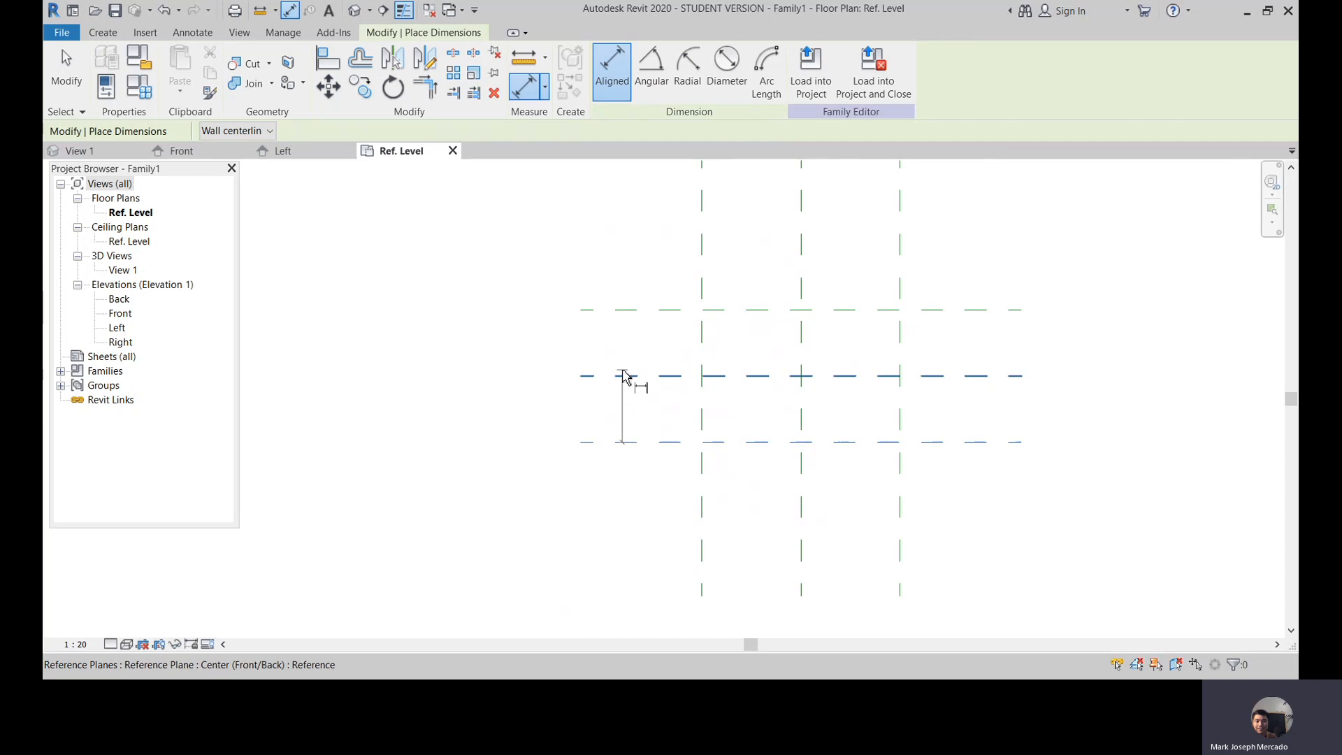
{"action": "left_click", "coordinate": [623, 375]}
{"action": "left_click", "coordinate": [621, 309]}
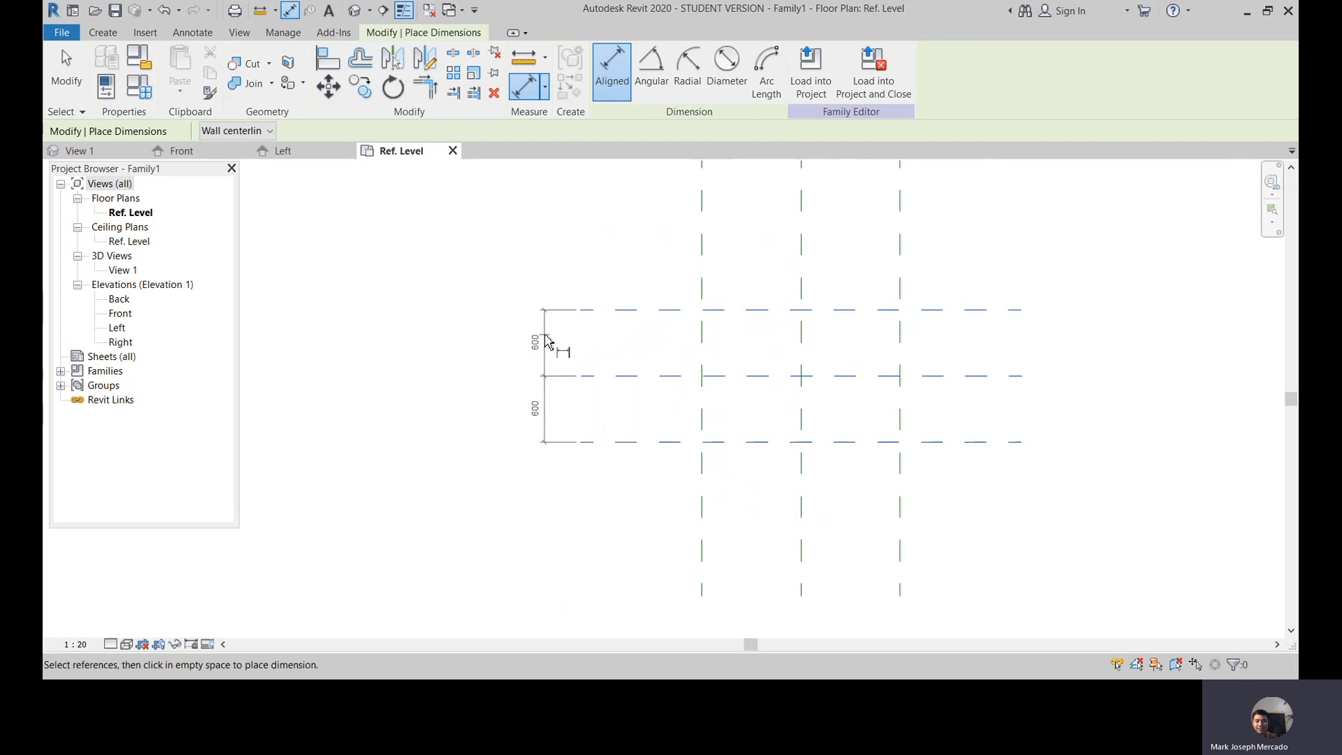
{"action": "left_click", "coordinate": [547, 342]}
Step: Add an overall aligned dimension between the two outer horizontal reference planes, to the left of the existing dimension string
{"action": "left_click", "coordinate": [622, 310]}
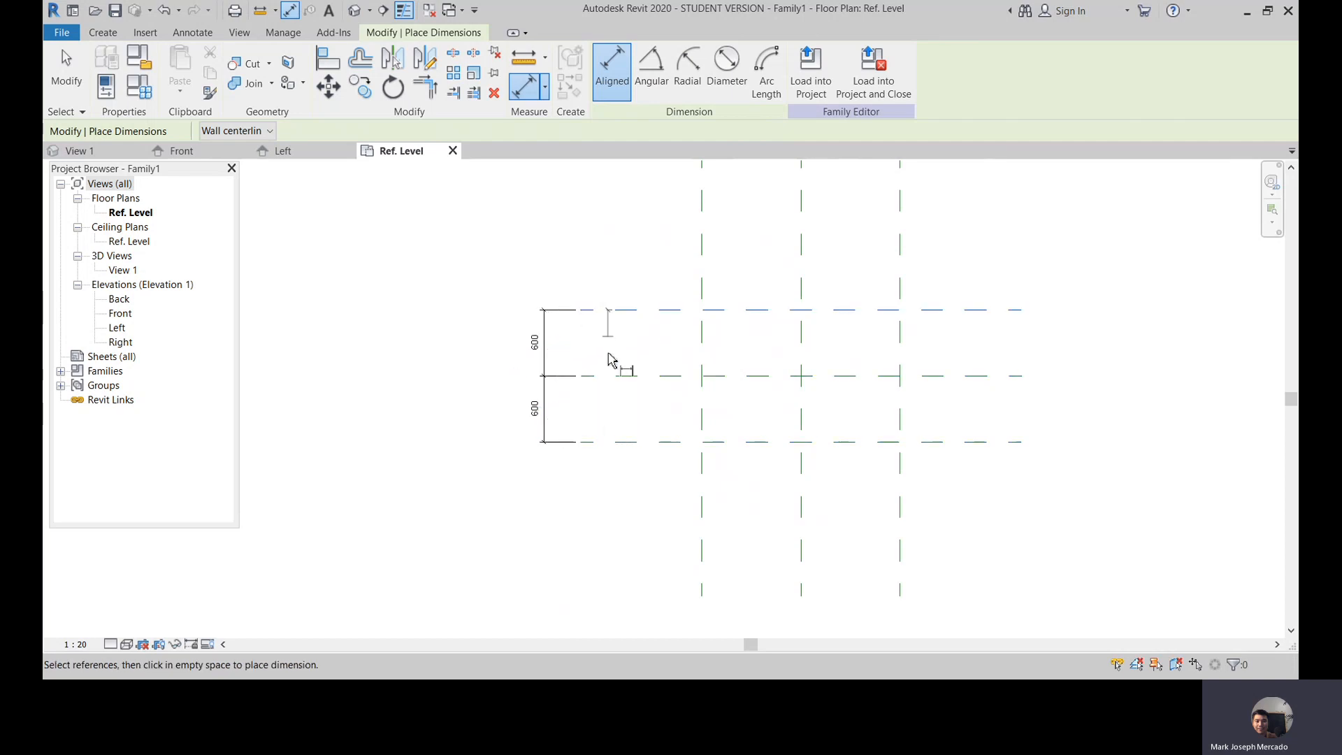
{"action": "left_click", "coordinate": [623, 441]}
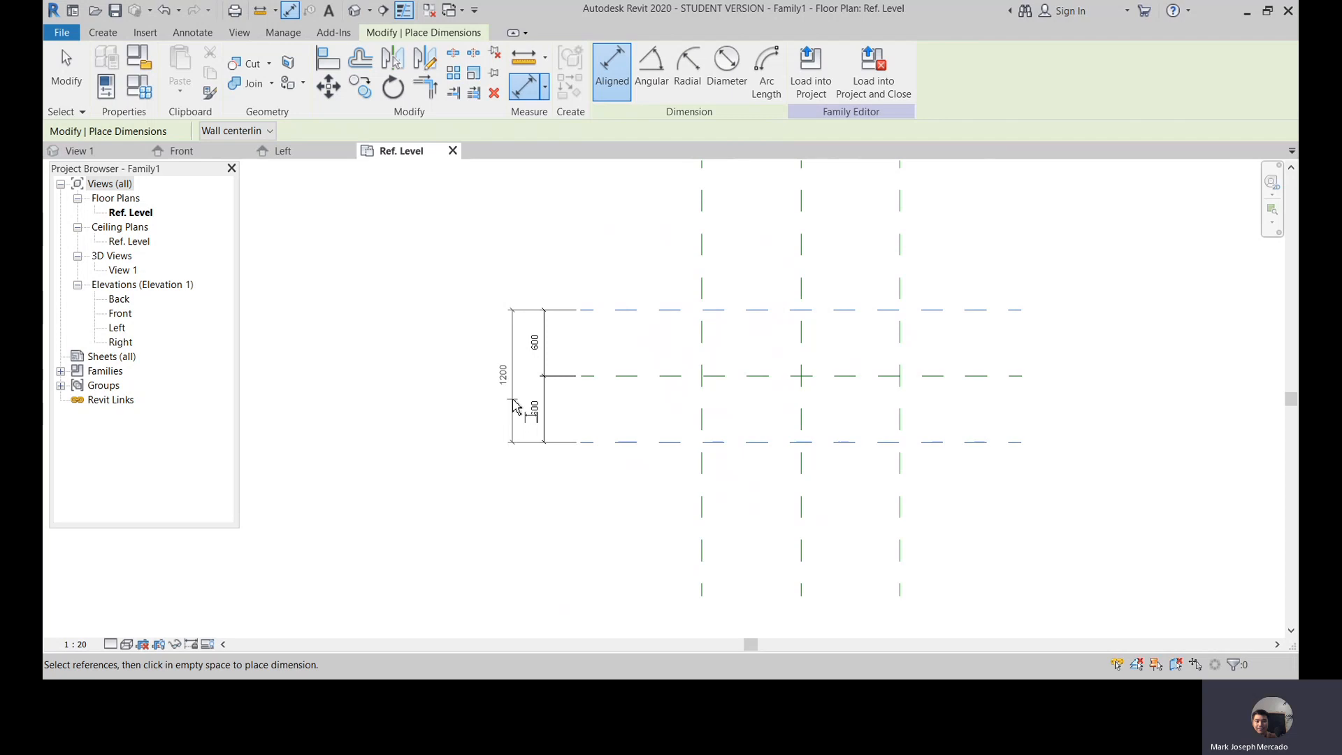
{"action": "left_click", "coordinate": [515, 405]}
{"action": "key", "text": "Escape"}
{"action": "key", "text": "Escape"}
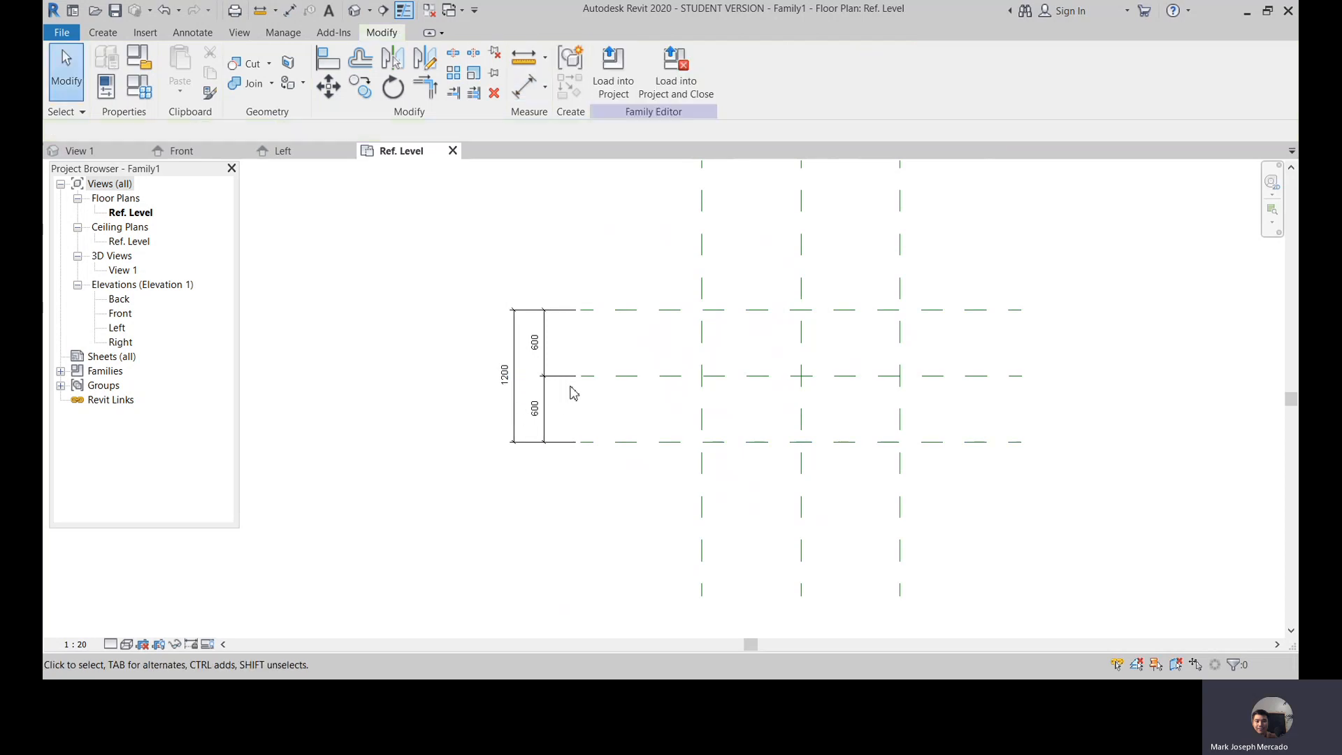
Step: Label the overall vertical dimension with a new family type parameter named Width, grouped under Dimensions
{"action": "left_click", "coordinate": [518, 370]}
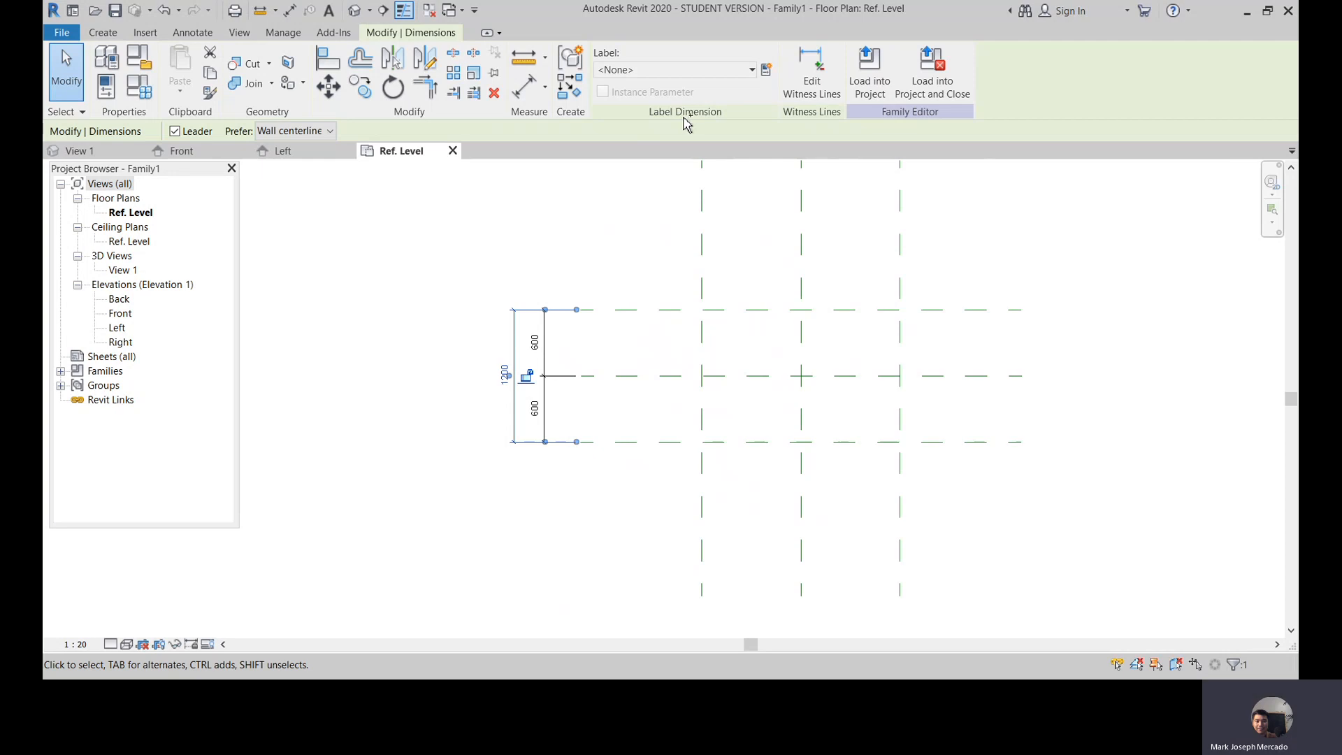
{"action": "left_click", "coordinate": [767, 70]}
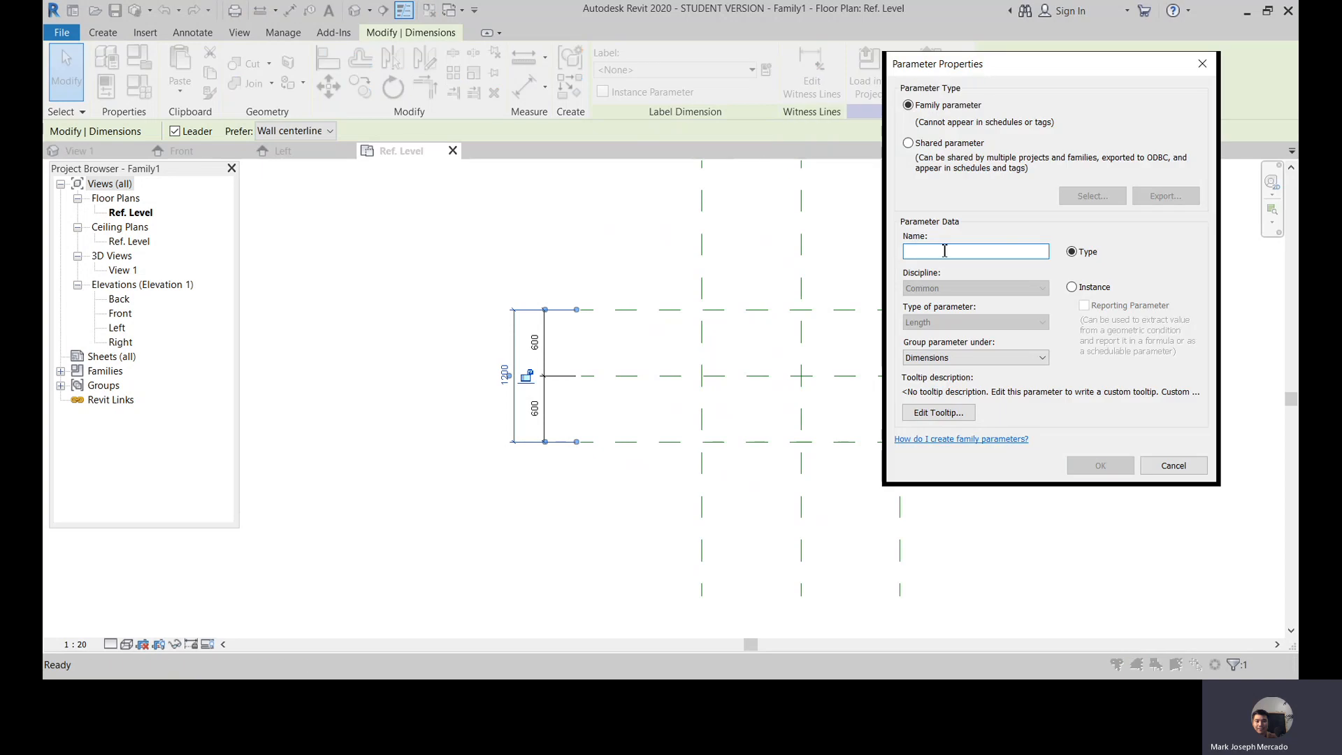
{"action": "type", "text": "Width"}
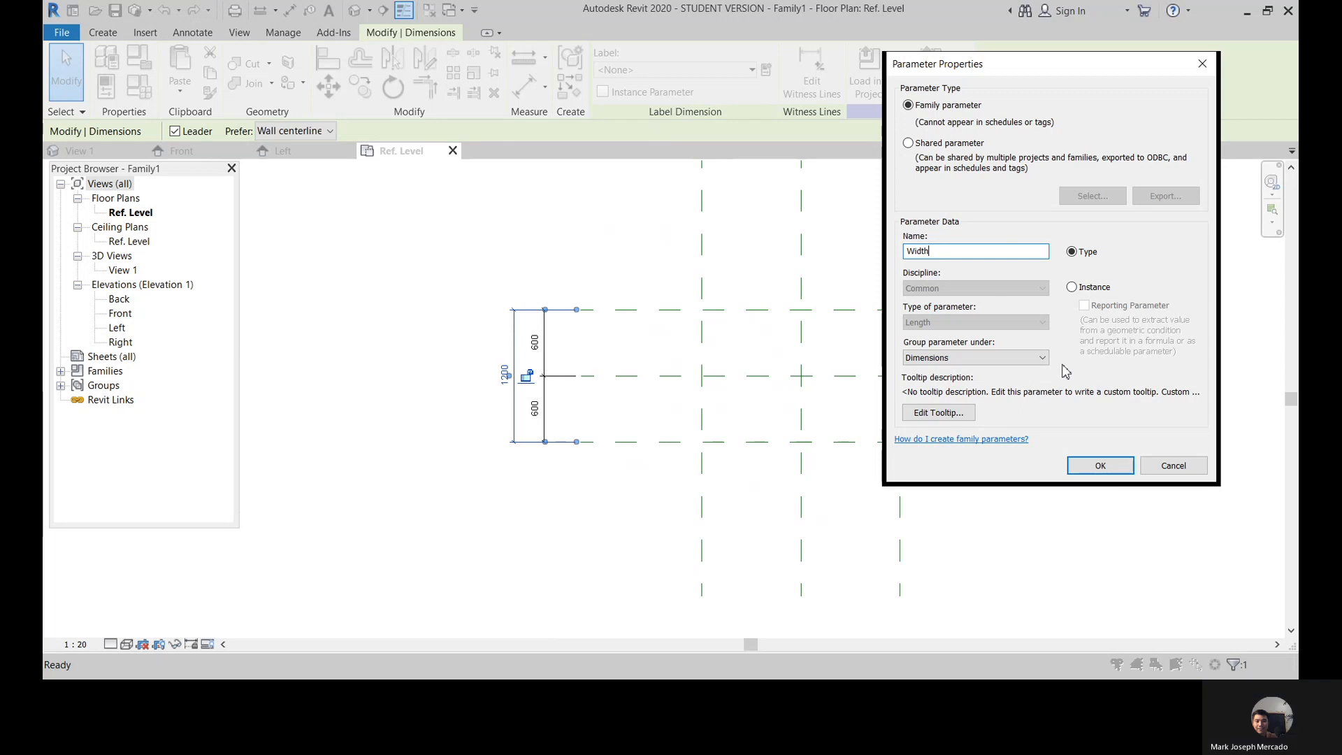
{"action": "left_click", "coordinate": [1087, 474]}
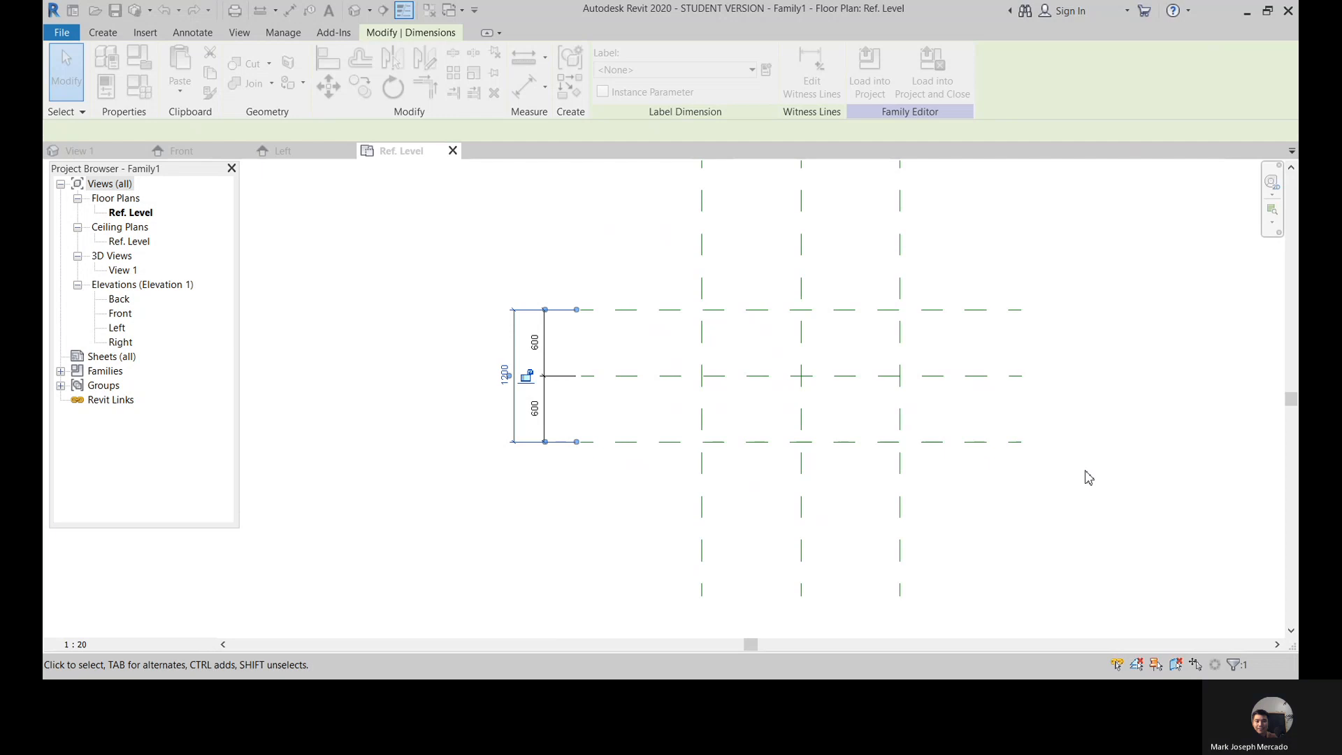
Step: Start an extrusion and sketch a rectangle between opposite corner intersections of the four outer reference planes
{"action": "scroll", "coordinate": [626, 452], "scroll_direction": "down", "scroll_amount": 3}
{"action": "scroll", "coordinate": [714, 411], "scroll_direction": "up", "scroll_amount": 2}
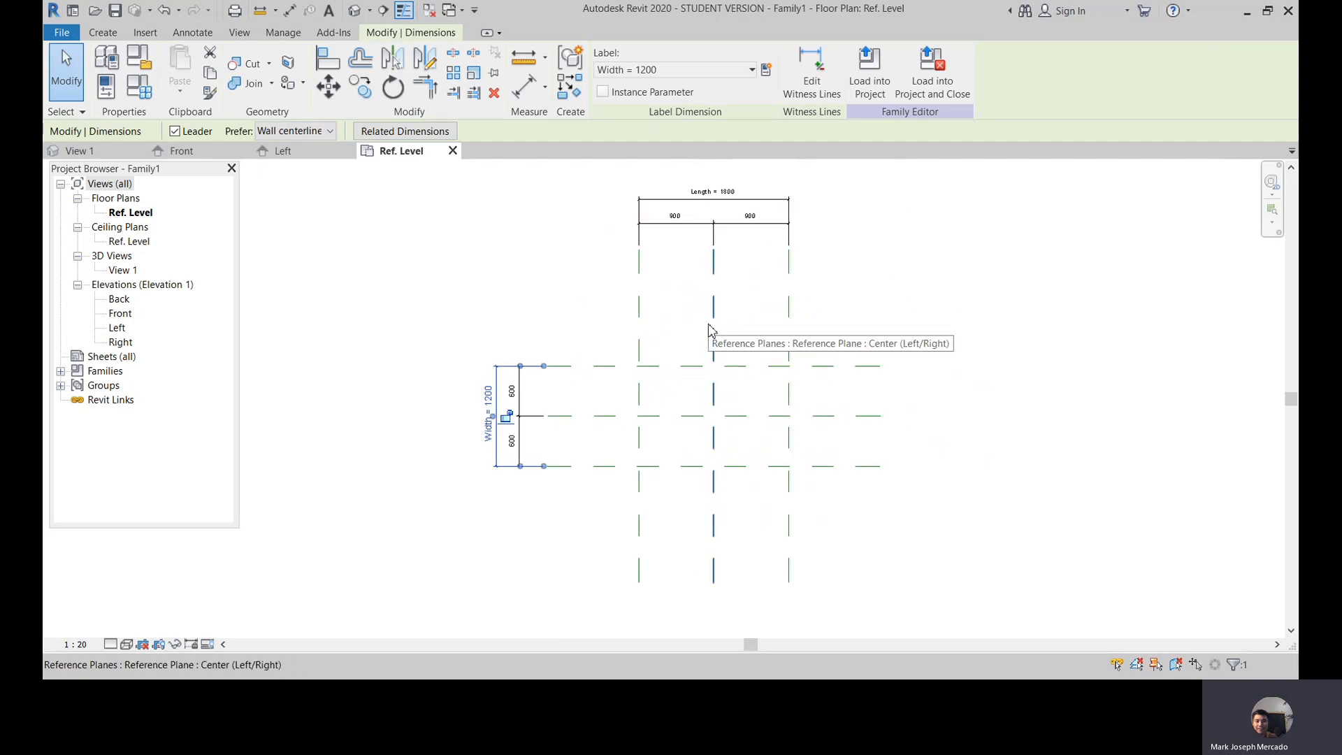
{"action": "scroll", "coordinate": [674, 402], "scroll_direction": "up", "scroll_amount": 3}
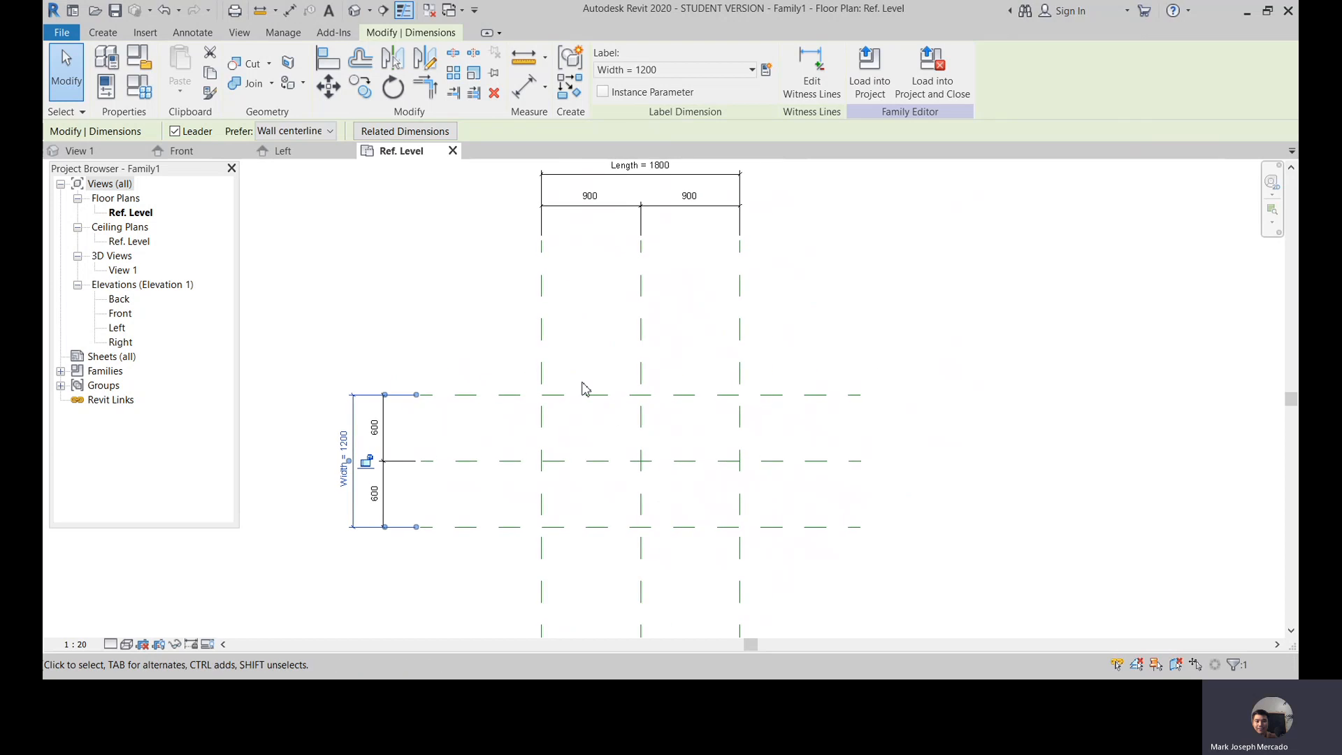
{"action": "left_click", "coordinate": [105, 33]}
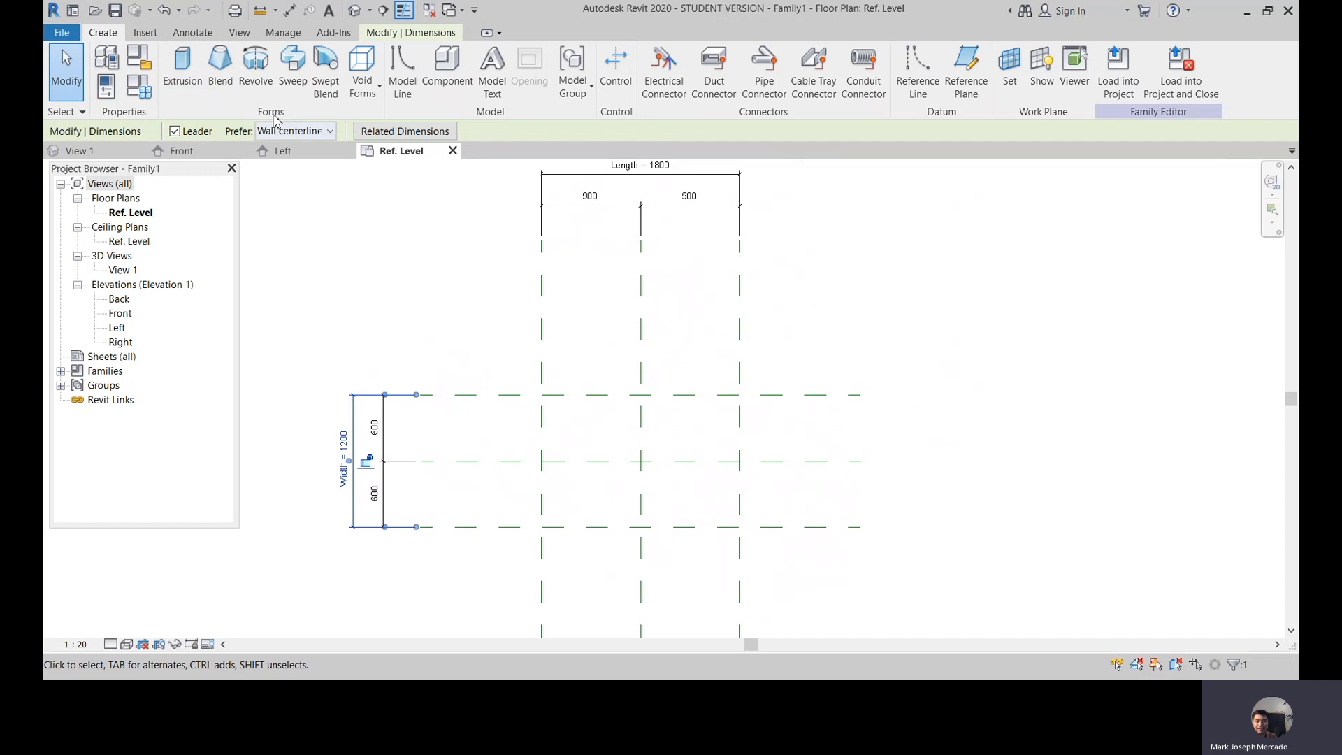
{"action": "left_click", "coordinate": [187, 84]}
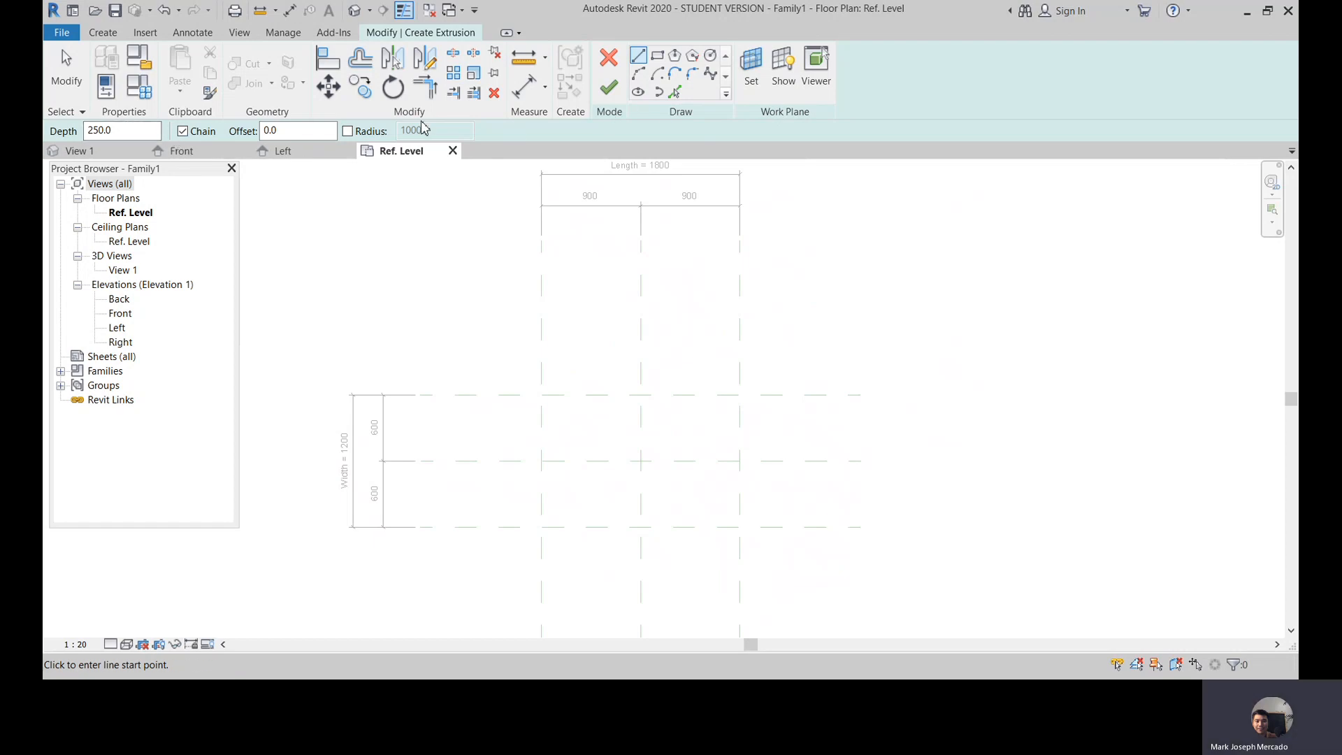
{"action": "left_click", "coordinate": [657, 57]}
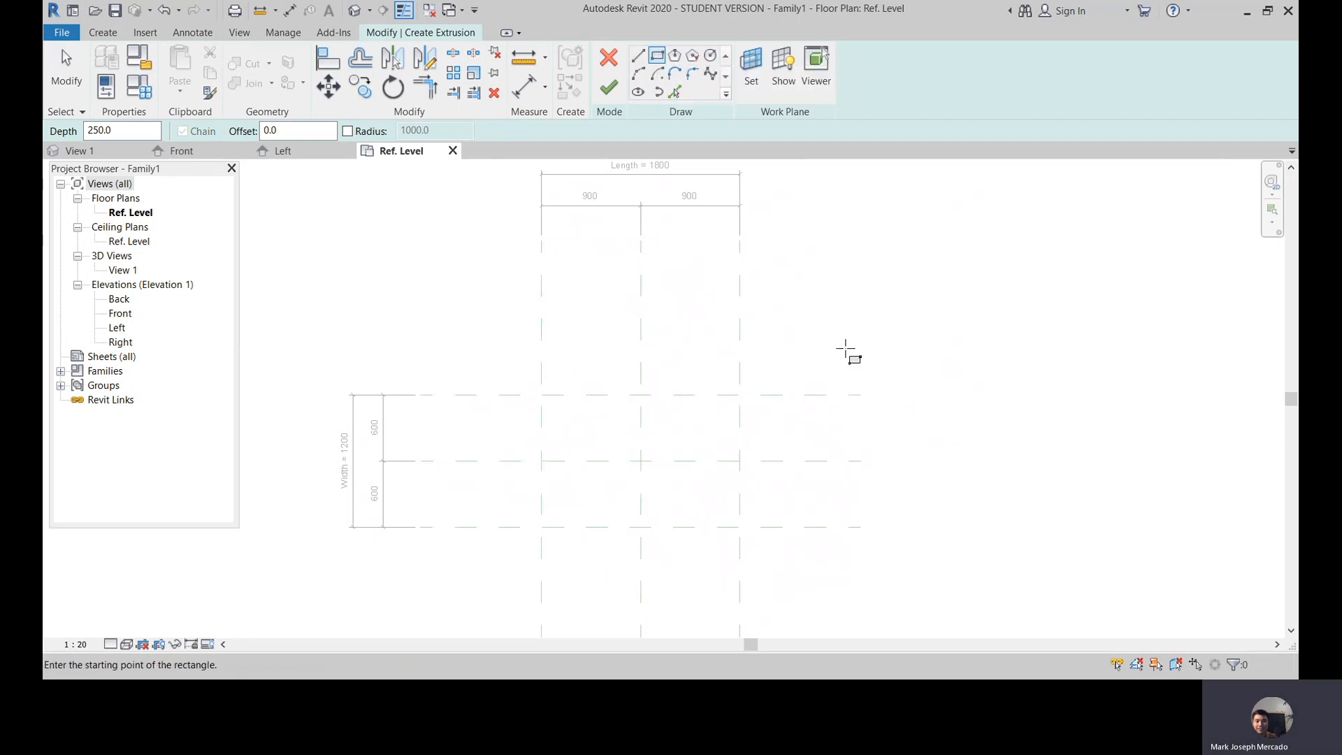
{"action": "left_click", "coordinate": [541, 395]}
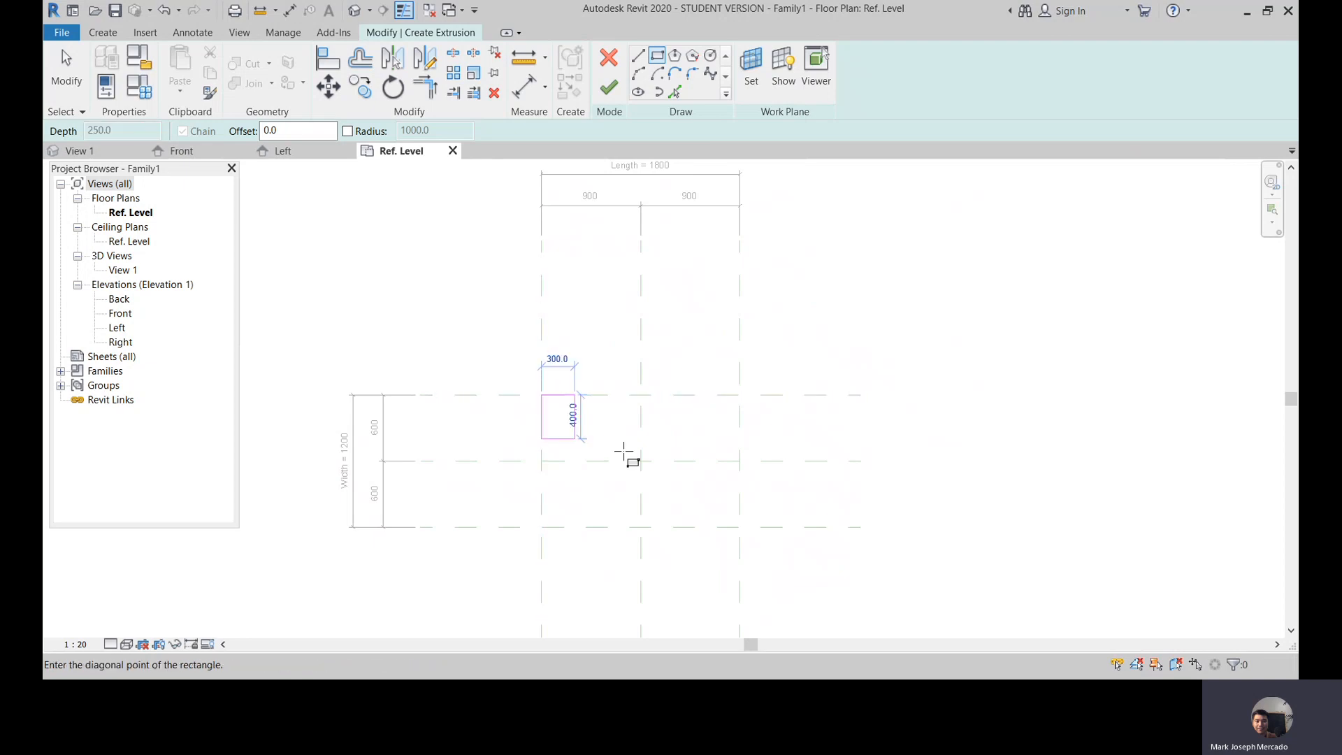
{"action": "left_click", "coordinate": [742, 529]}
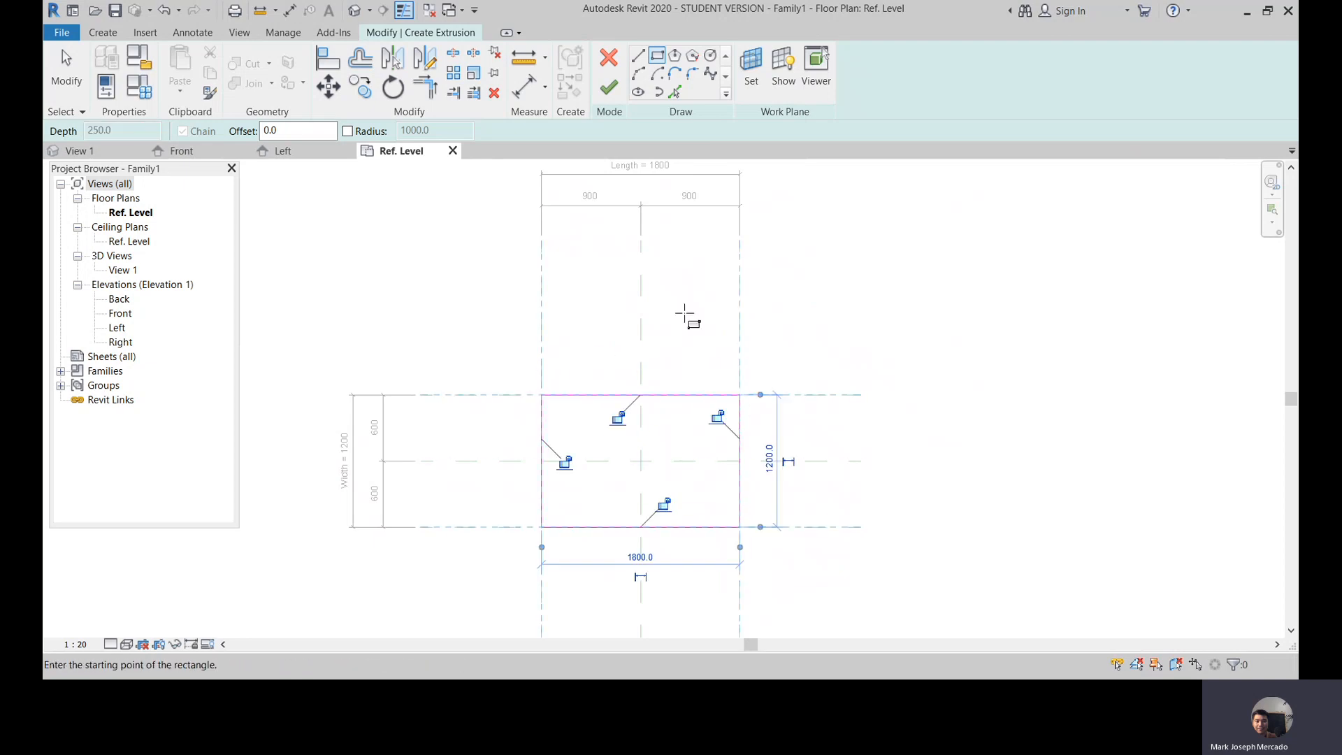
Step: Set the extrusion depth to -50 and finish the sketch to create the solid
{"action": "scroll", "coordinate": [619, 301], "scroll_direction": "down", "scroll_amount": 3}
{"action": "scroll", "coordinate": [629, 390], "scroll_direction": "up", "scroll_amount": 4}
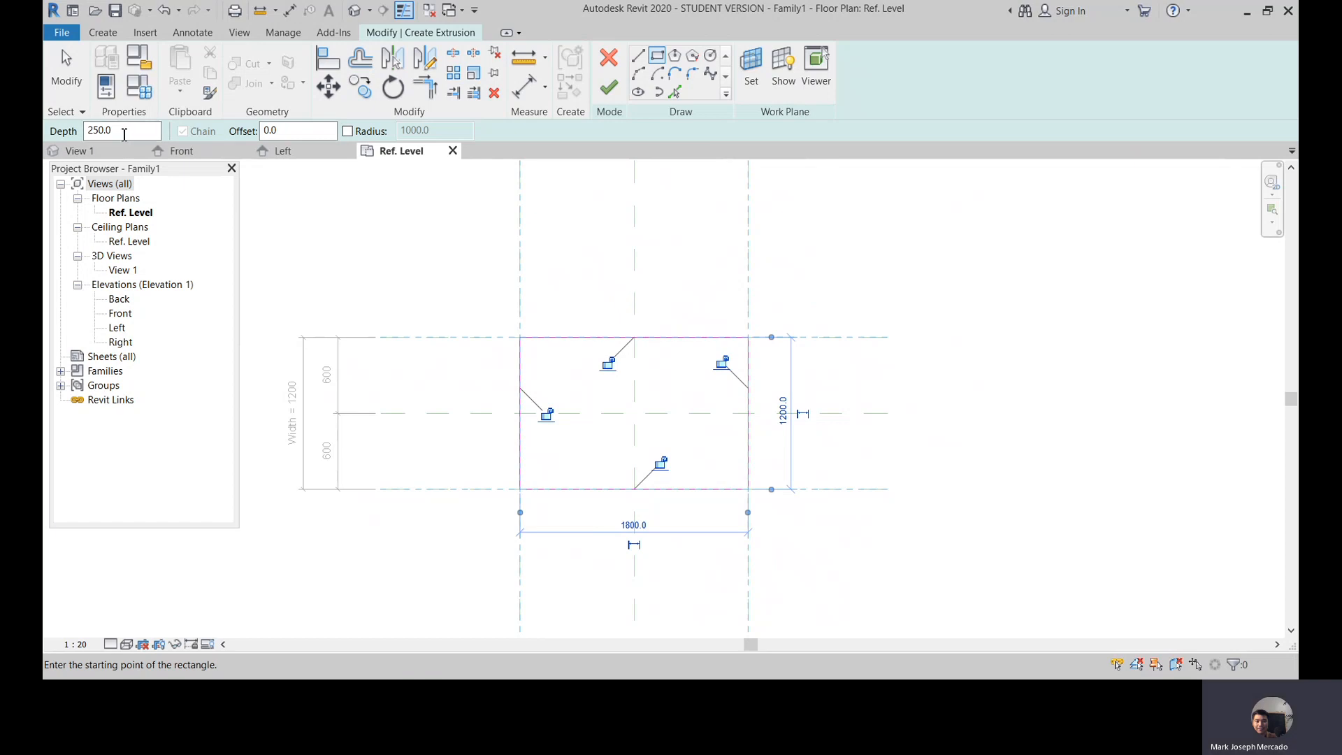
{"action": "left_click_drag", "start_coordinate": [120, 130], "coordinate": [89, 129]}
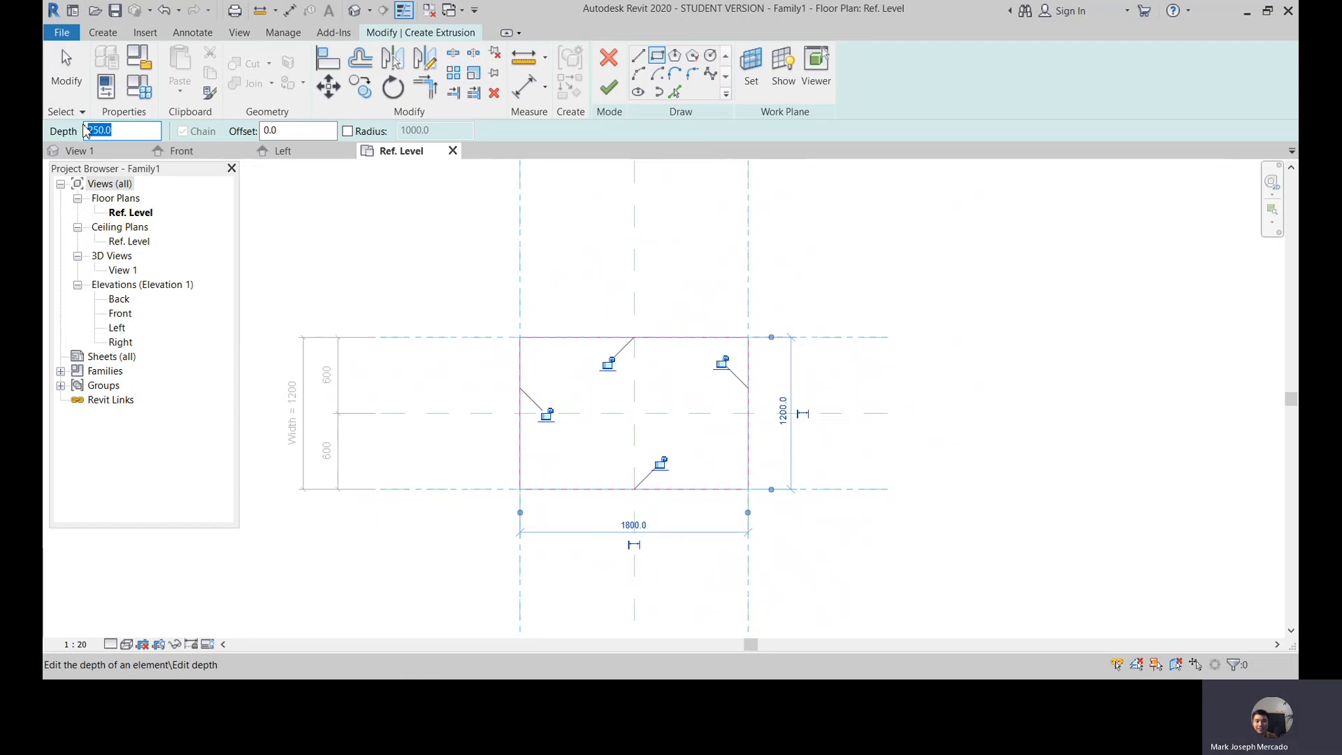
{"action": "type", "text": "-50"}
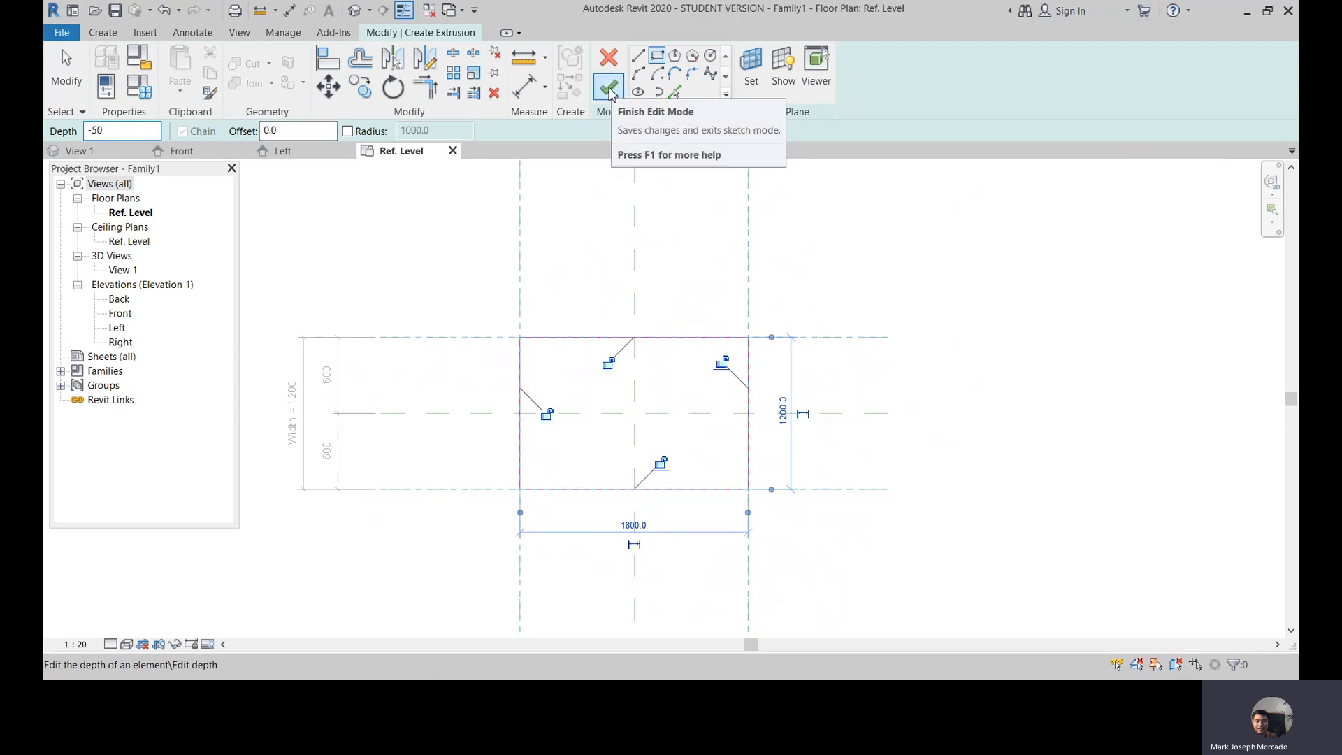
{"action": "left_click", "coordinate": [607, 91]}
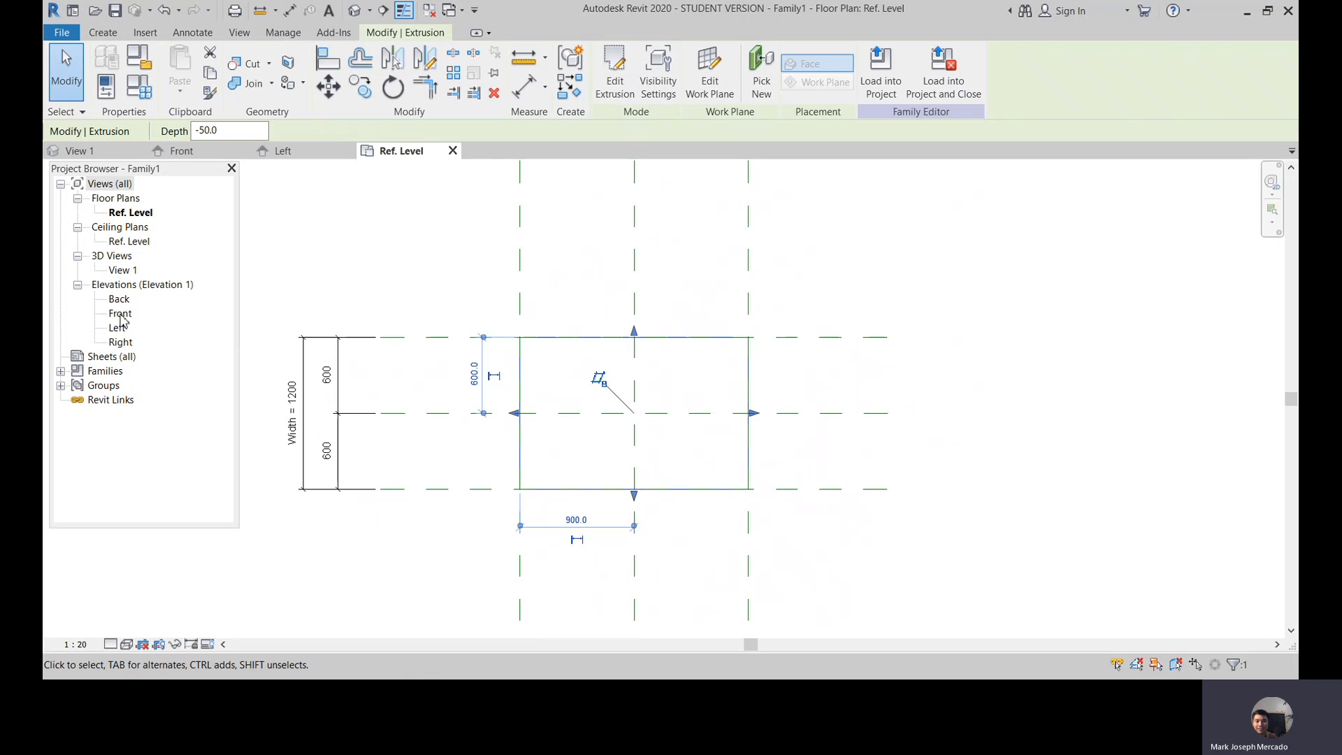
Step: Open the Front elevation view and frame the extrusion at the Ref. Level line
{"action": "double_click", "coordinate": [121, 315]}
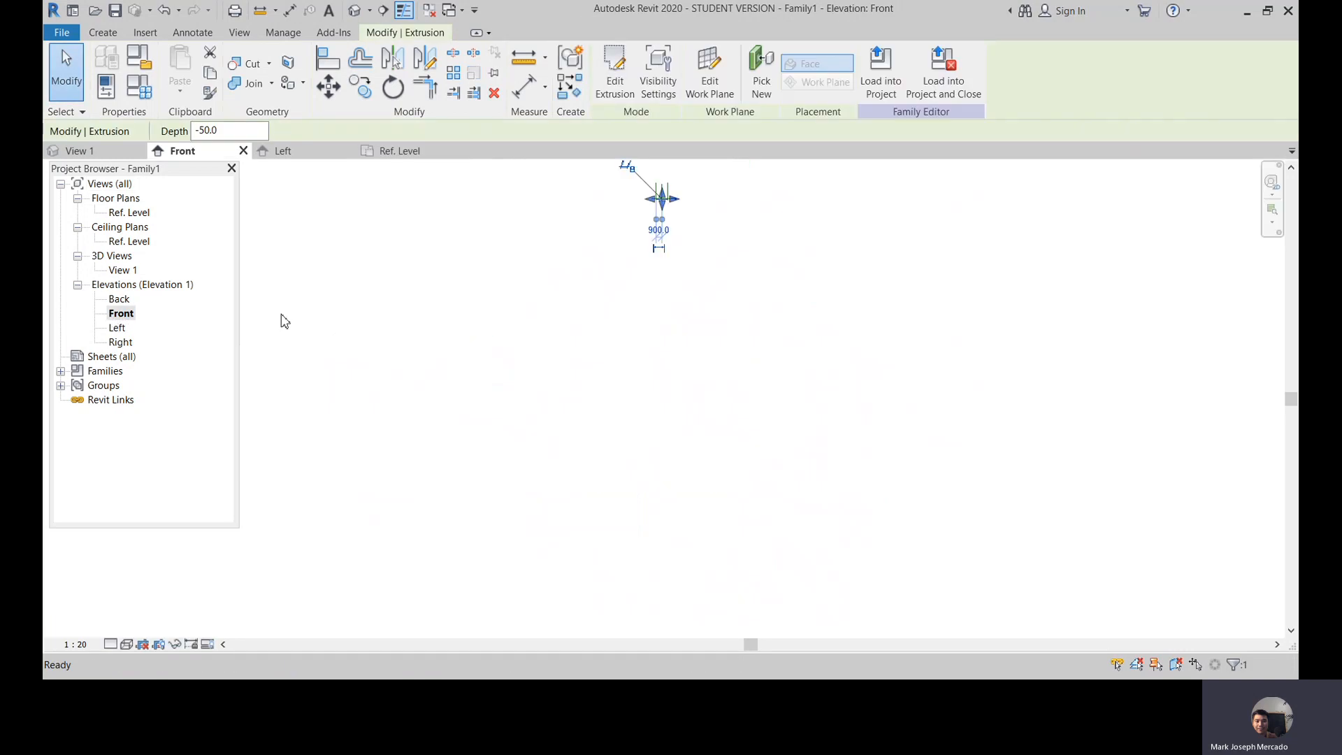
{"action": "scroll", "coordinate": [682, 265], "scroll_direction": "down", "scroll_amount": 6}
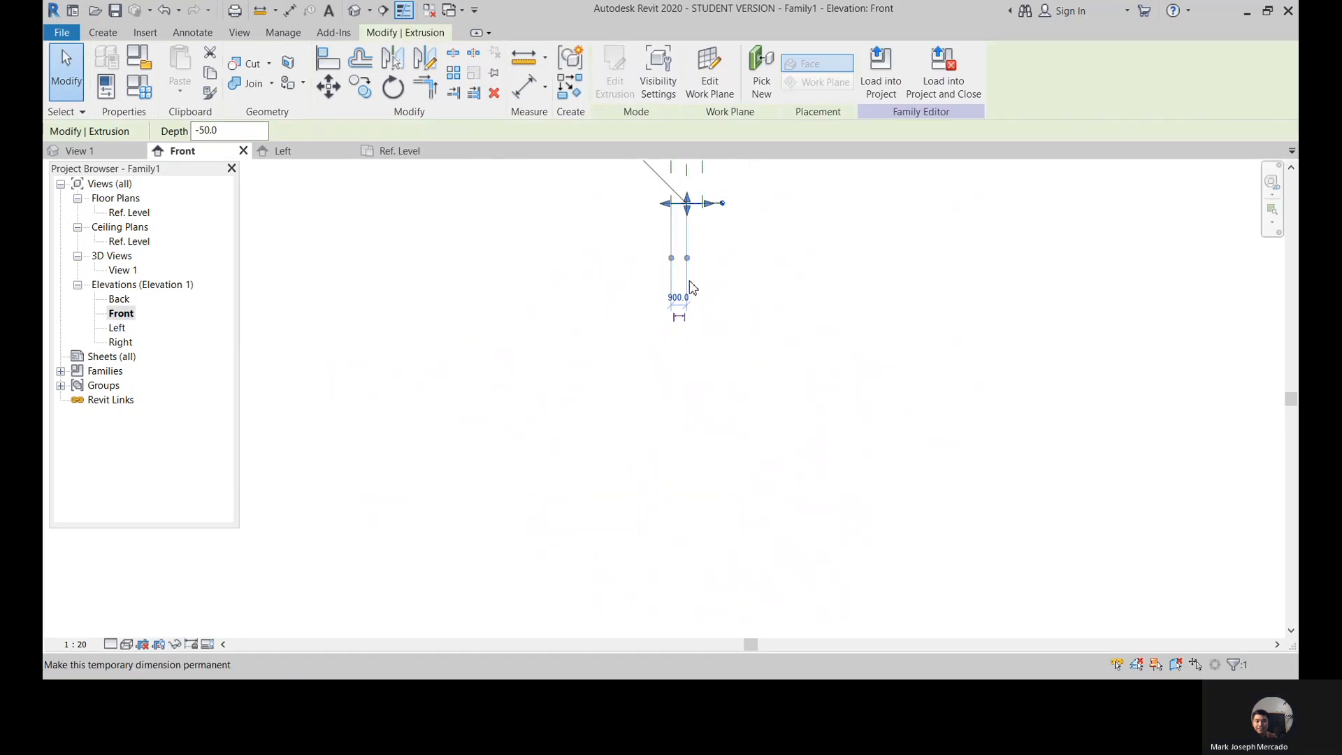
{"action": "scroll", "coordinate": [803, 266], "scroll_direction": "up", "scroll_amount": 3}
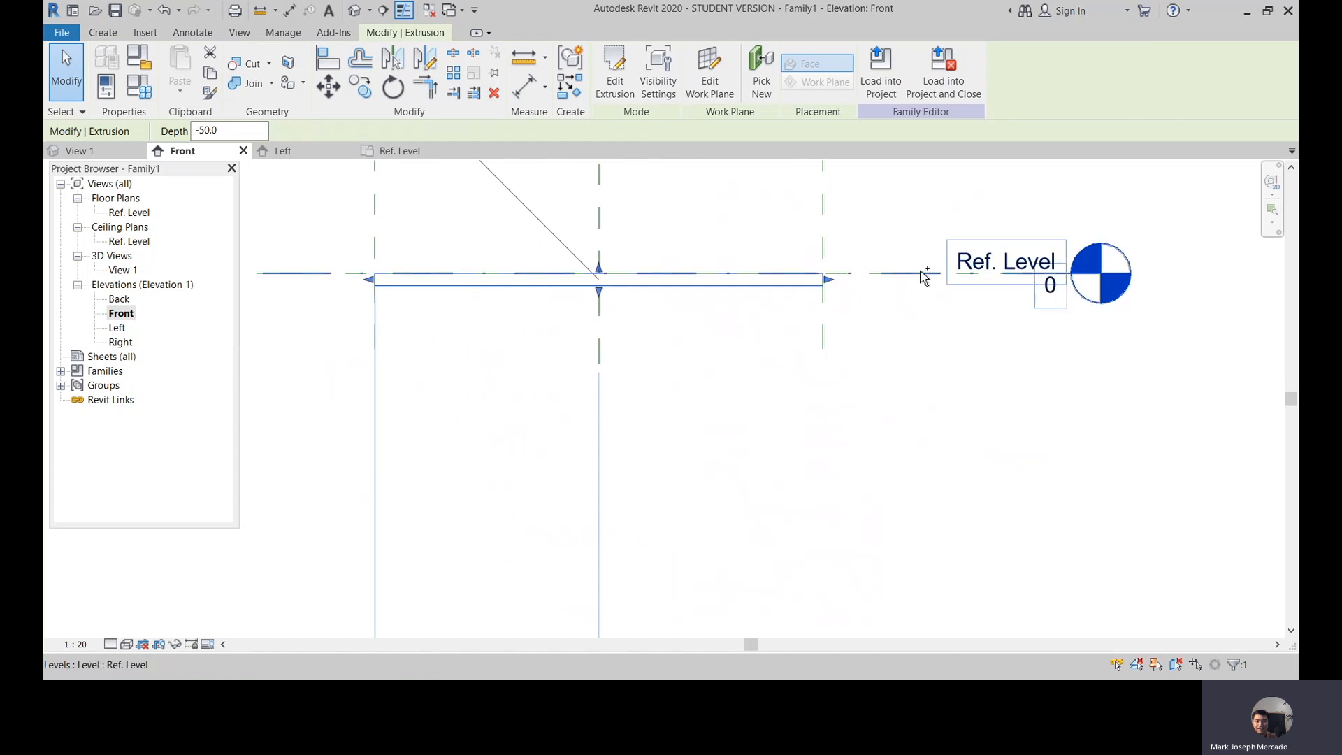
Step: Draw a horizontal reference plane above the slab, about 660 above Ref. Level, extending past both outer vertical reference planes
{"action": "scroll", "coordinate": [922, 278], "scroll_direction": "down", "scroll_amount": 1}
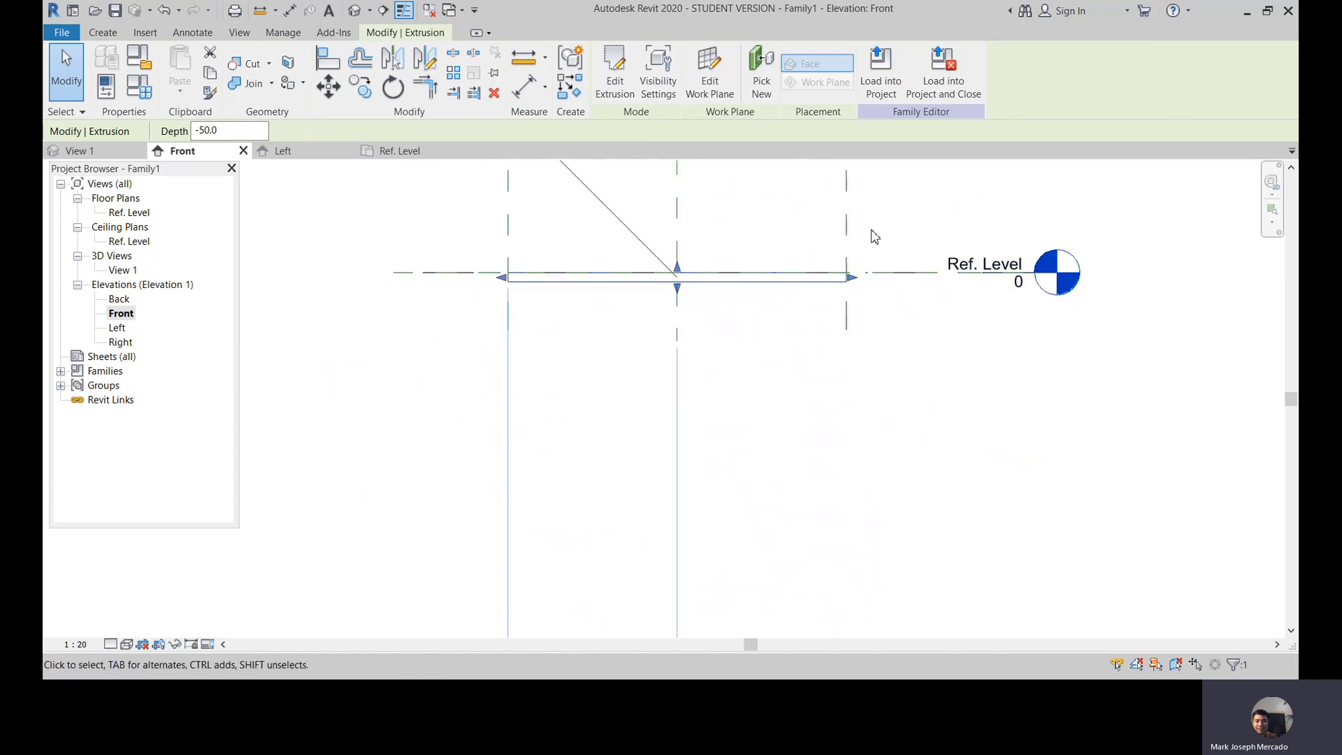
{"action": "scroll", "coordinate": [722, 285], "scroll_direction": "down", "scroll_amount": 1}
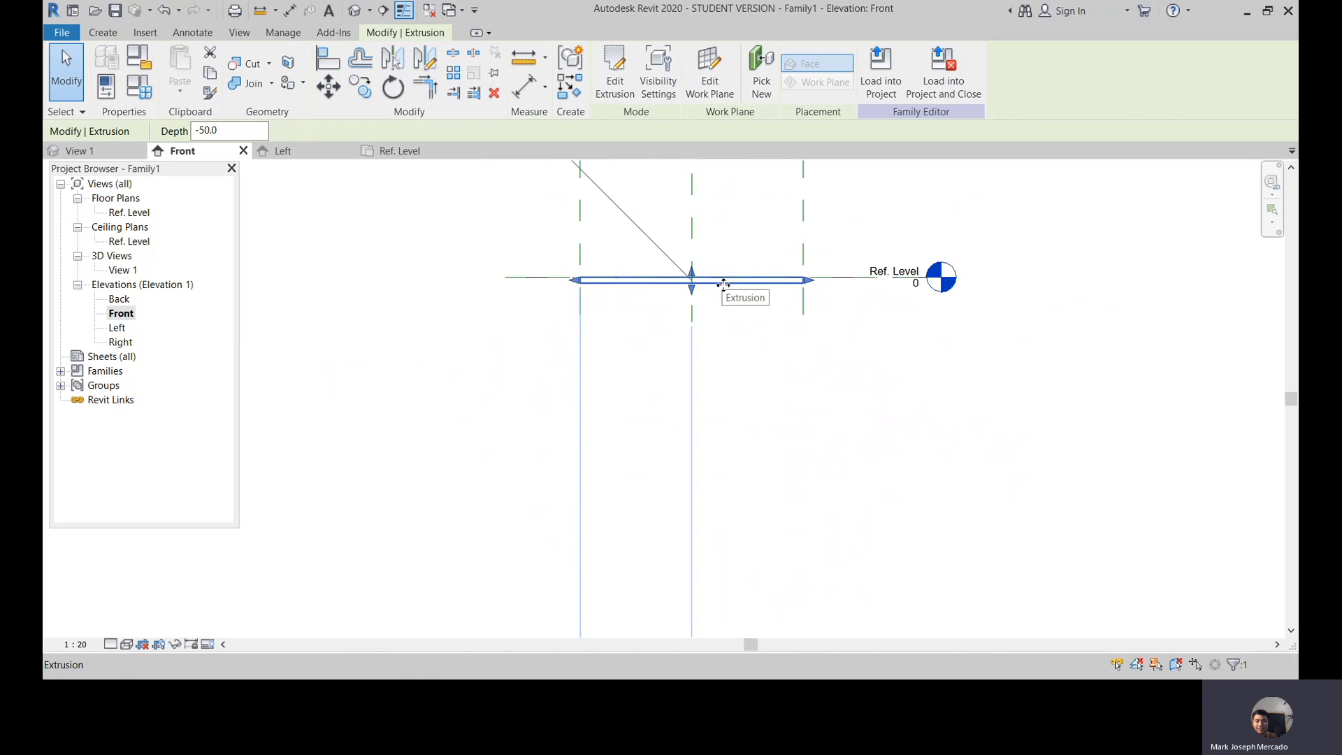
{"action": "scroll", "coordinate": [734, 205], "scroll_direction": "up", "scroll_amount": 1}
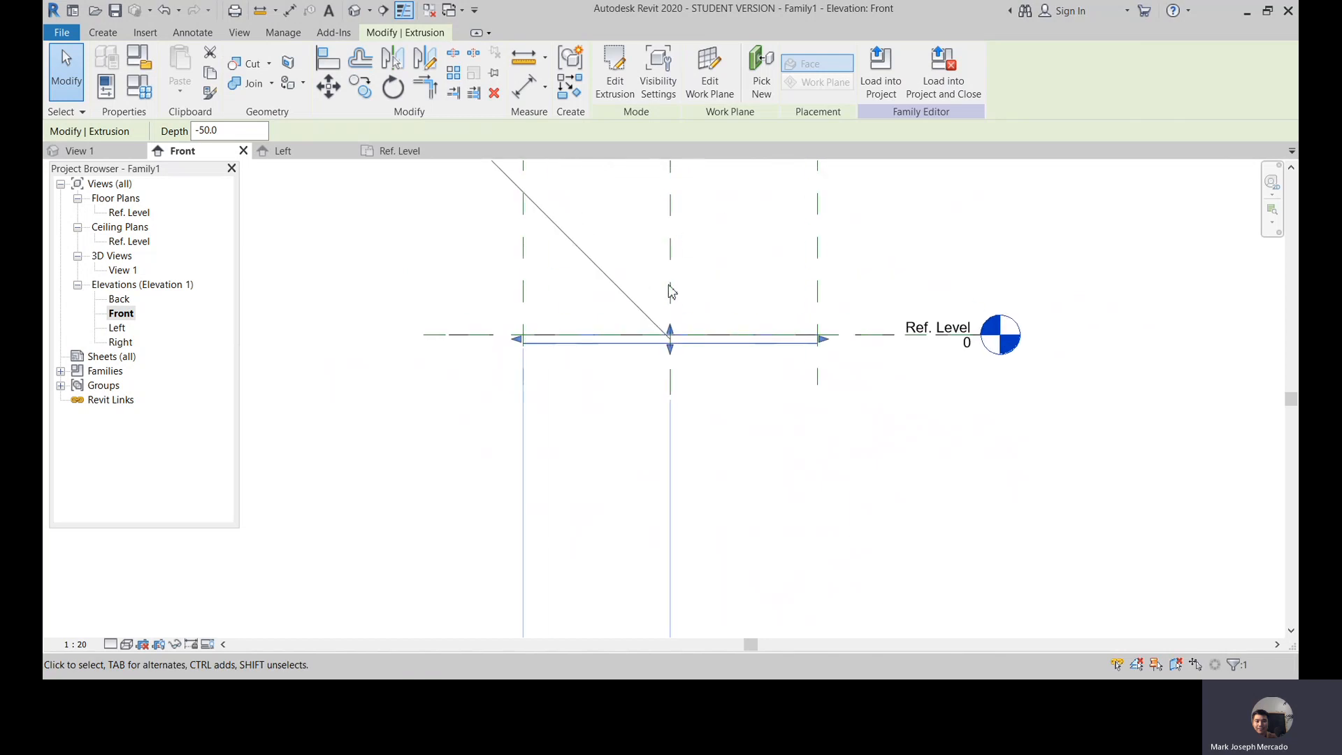
{"action": "scroll", "coordinate": [670, 292], "scroll_direction": "down", "scroll_amount": 1}
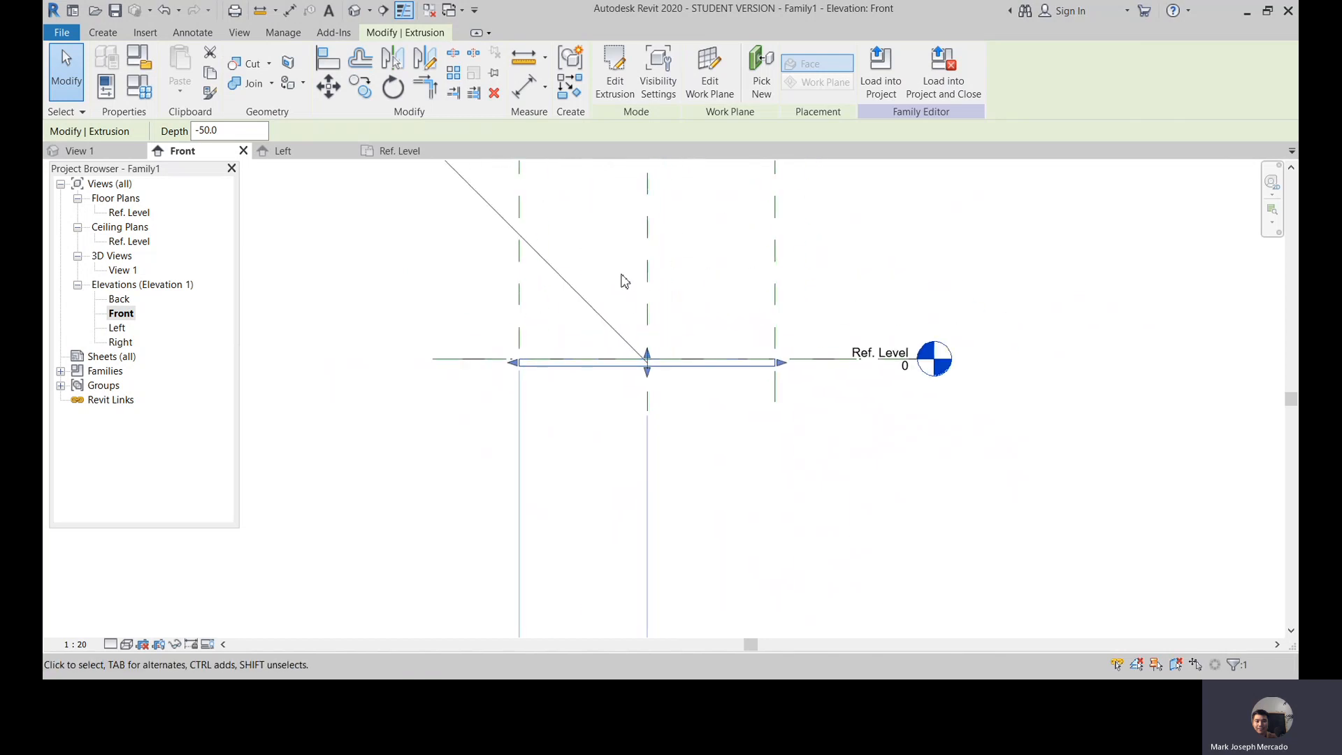
{"action": "key", "text": "r"}
{"action": "key", "text": "p"}
{"action": "left_click", "coordinate": [471, 266]}
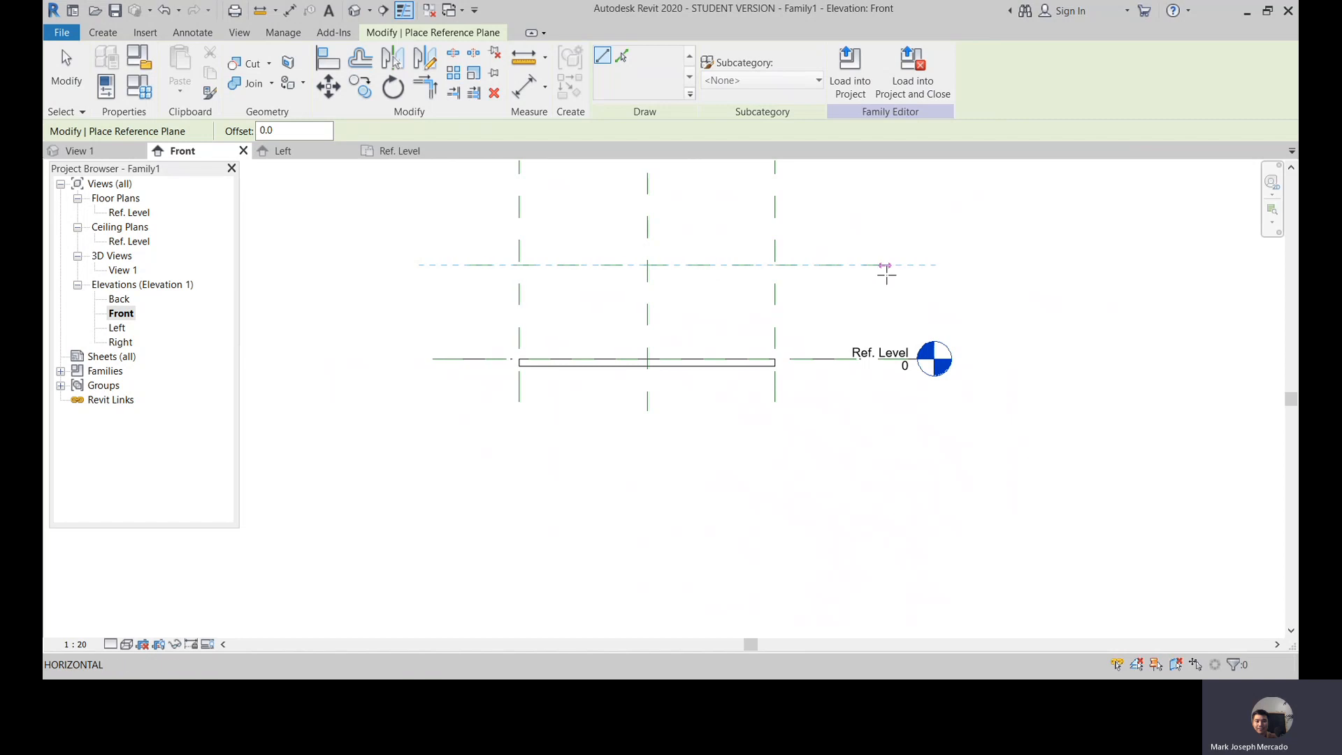
{"action": "left_click", "coordinate": [845, 264]}
Step: Set the new reference plane's distance above Ref. Level to 750
{"action": "scroll", "coordinate": [536, 266], "scroll_direction": "up", "scroll_amount": 2}
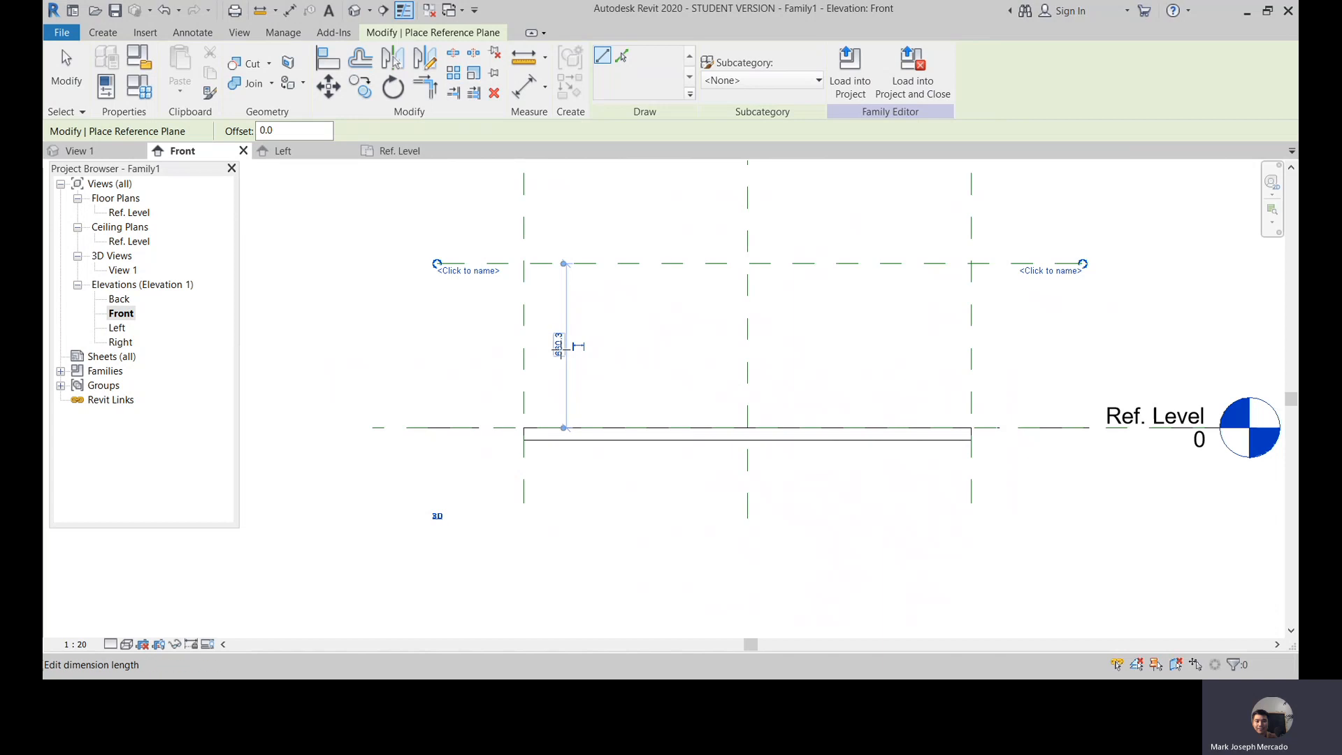
{"action": "left_click", "coordinate": [559, 346]}
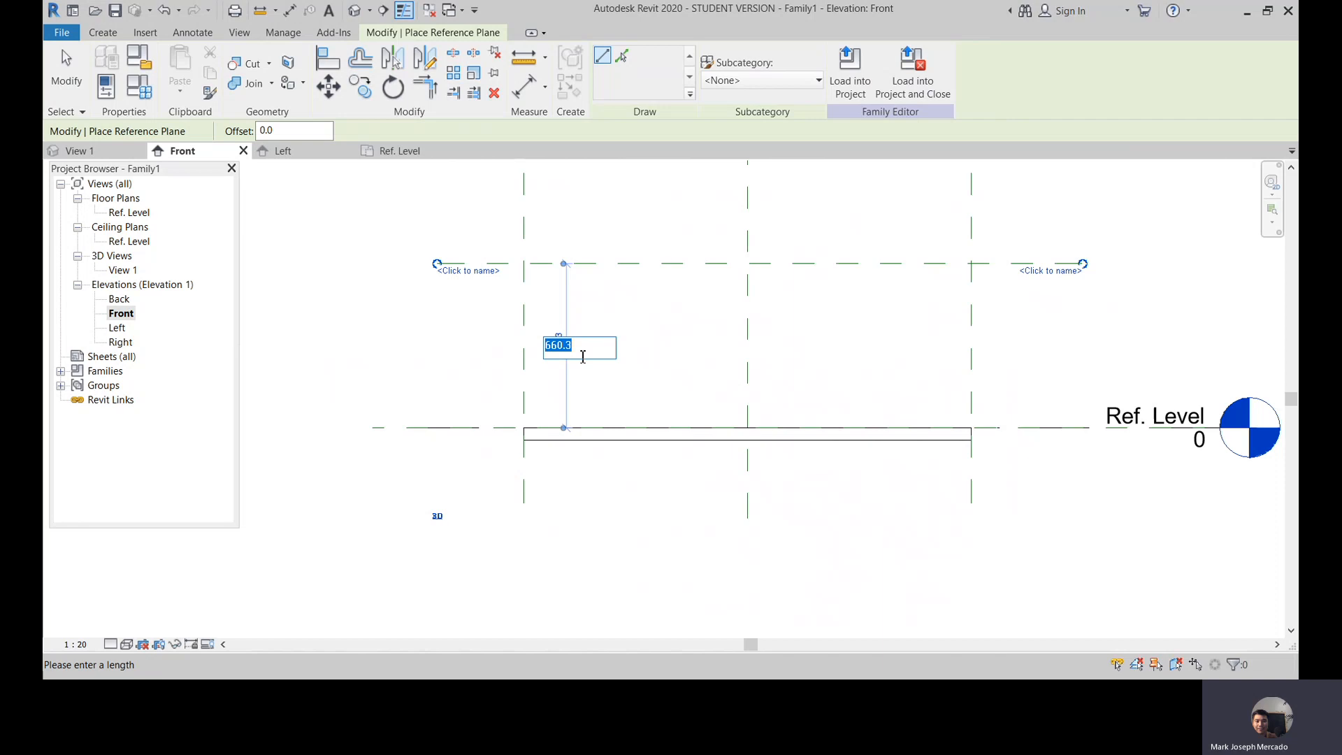
{"action": "type", "text": "750"}
{"action": "key", "text": "Return"}
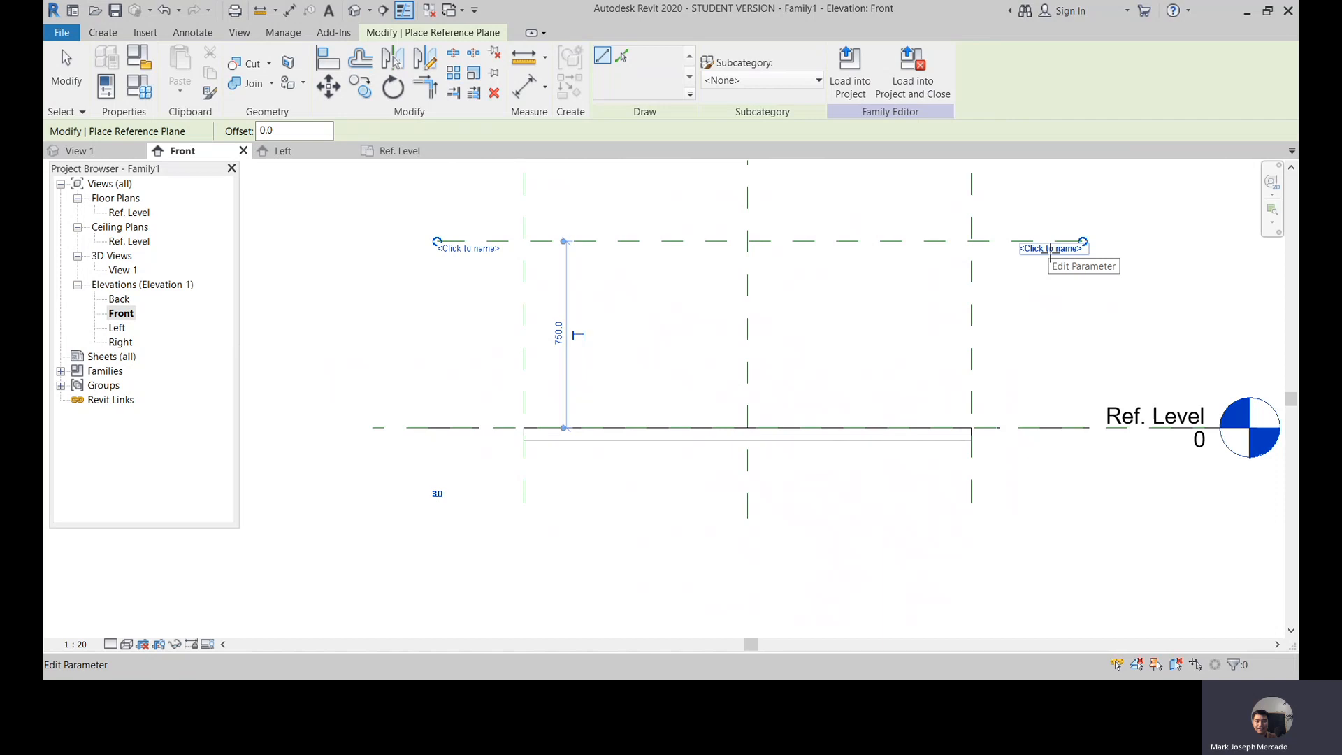
Step: Name the new horizontal reference plane "Table top" and end reference plane placement
{"action": "left_click", "coordinate": [1050, 250]}
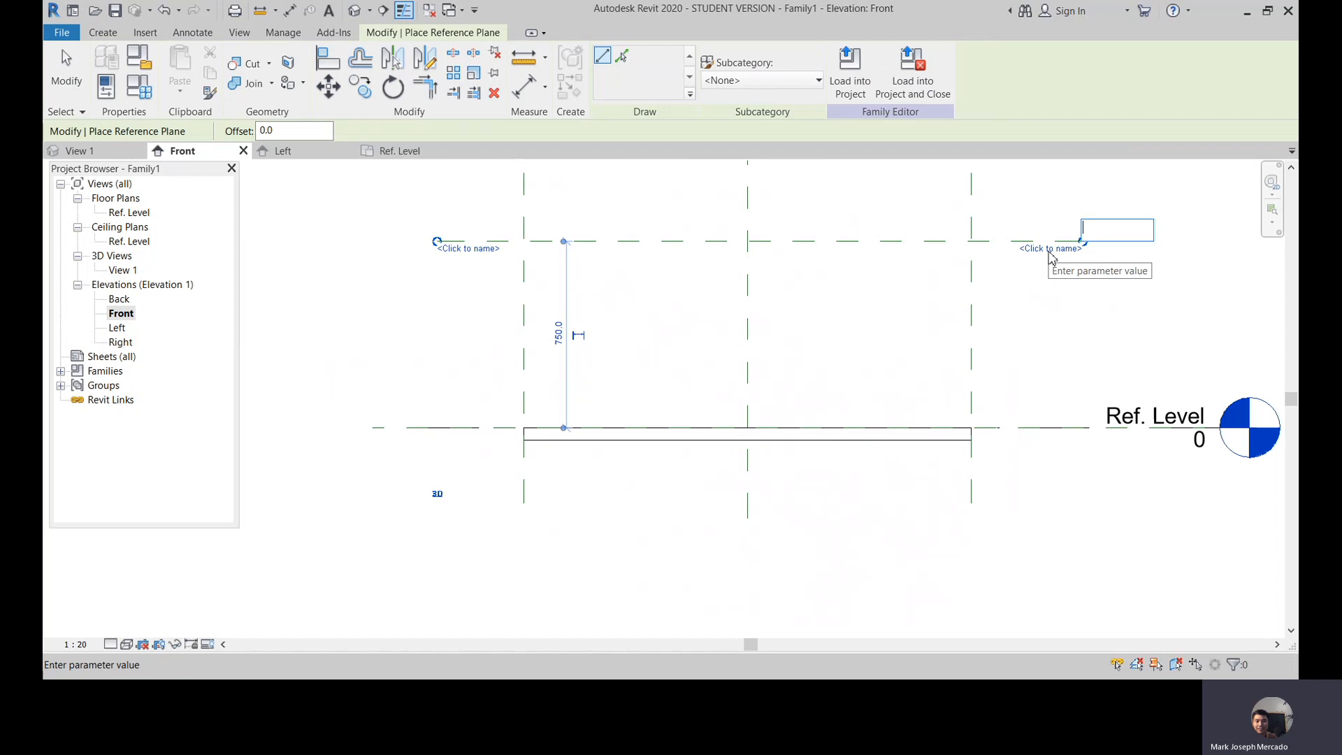
{"action": "type", "text": "Tabke "}
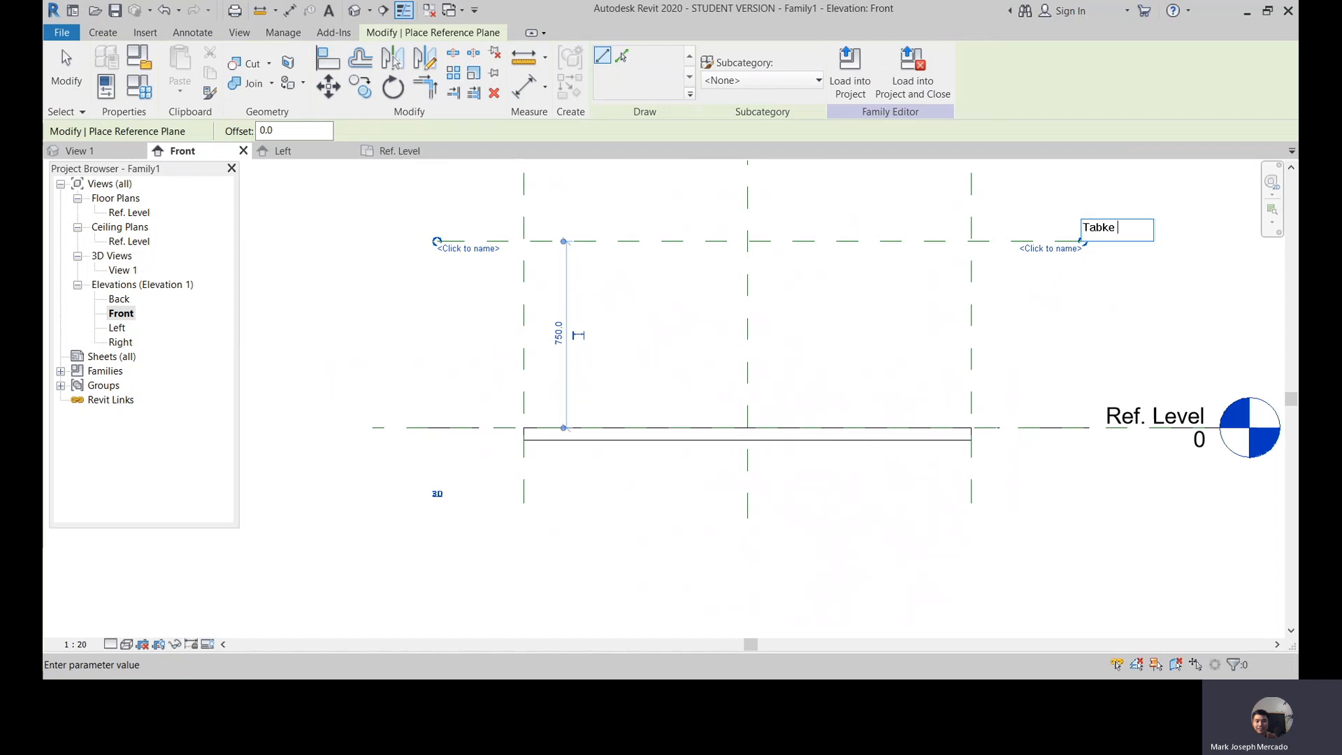
{"action": "key", "text": "BackSpace"}
{"action": "key", "text": "BackSpace"}
{"action": "key", "text": "BackSpace"}
{"action": "type", "text": "le top"}
{"action": "key", "text": "Return"}
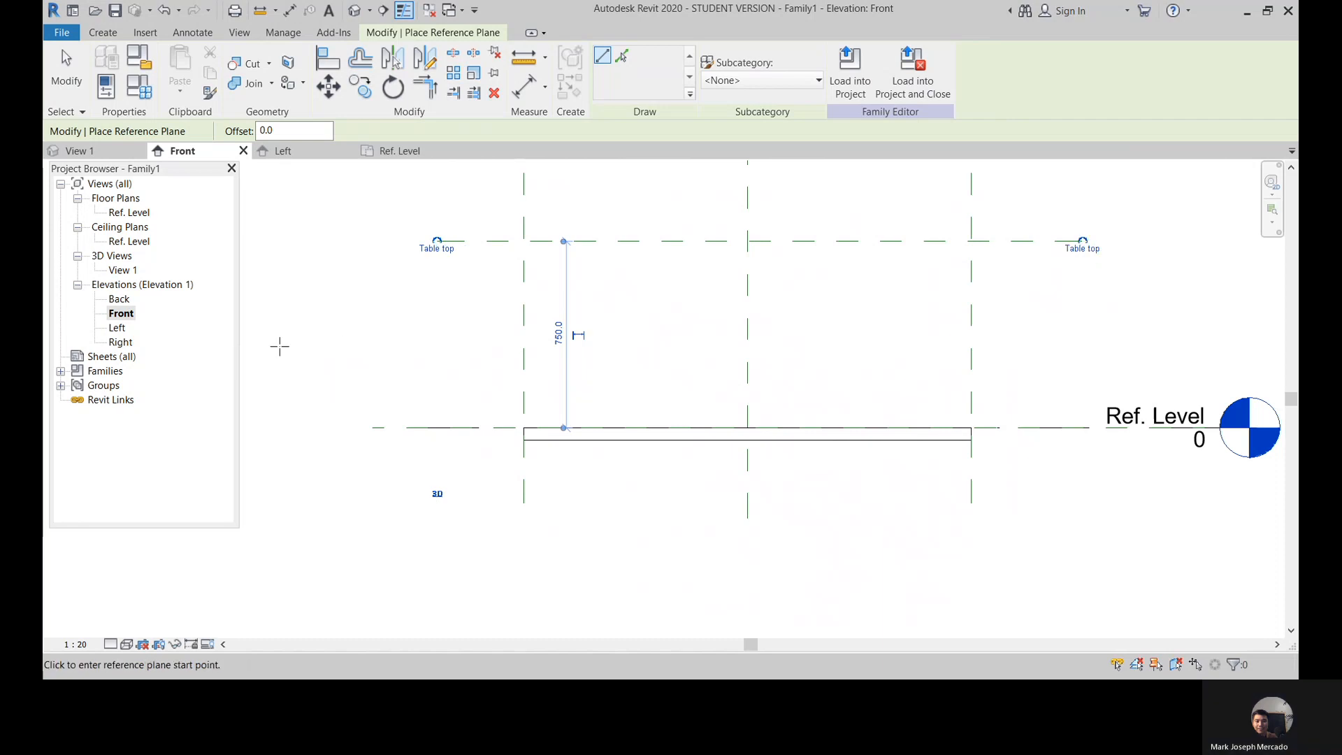
{"action": "key", "text": "Escape"}
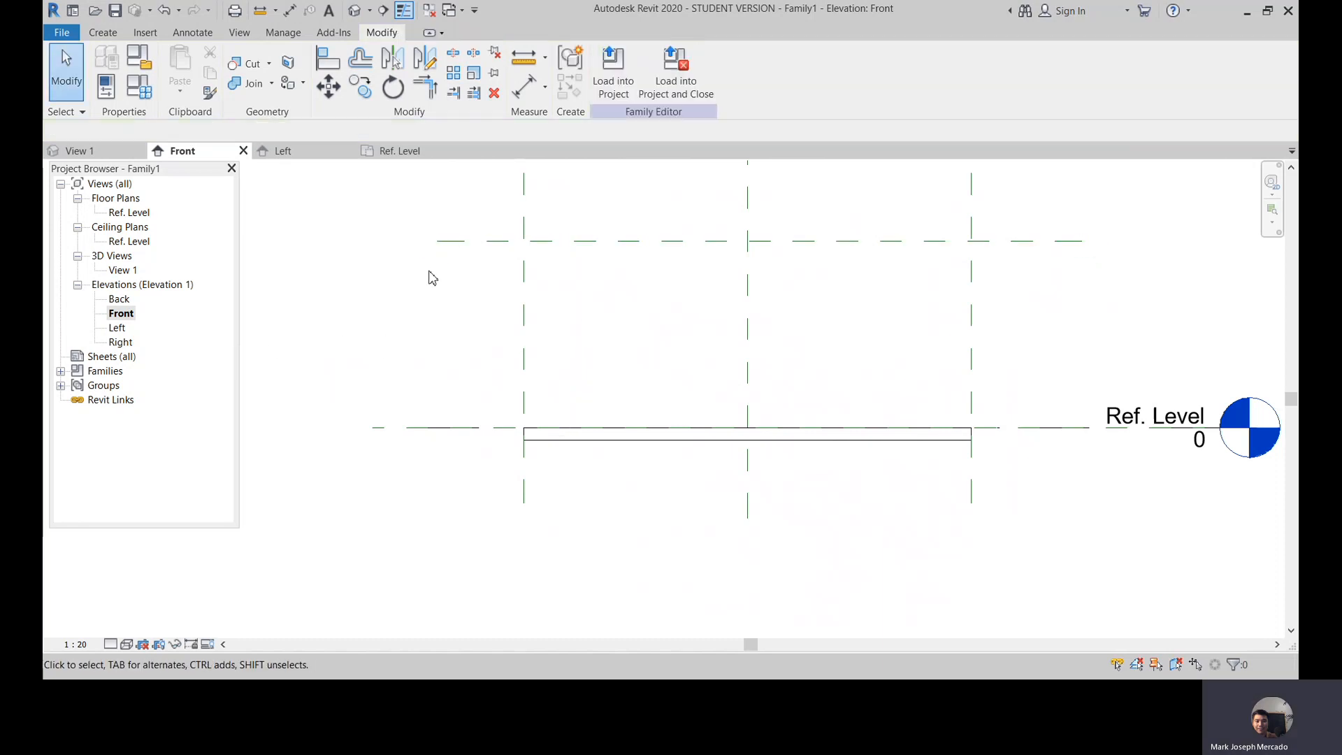
Step: Place an aligned dimension between the Table top reference plane and Ref. Level, outside the slab's end
{"action": "key", "text": "d"}
{"action": "key", "text": "i"}
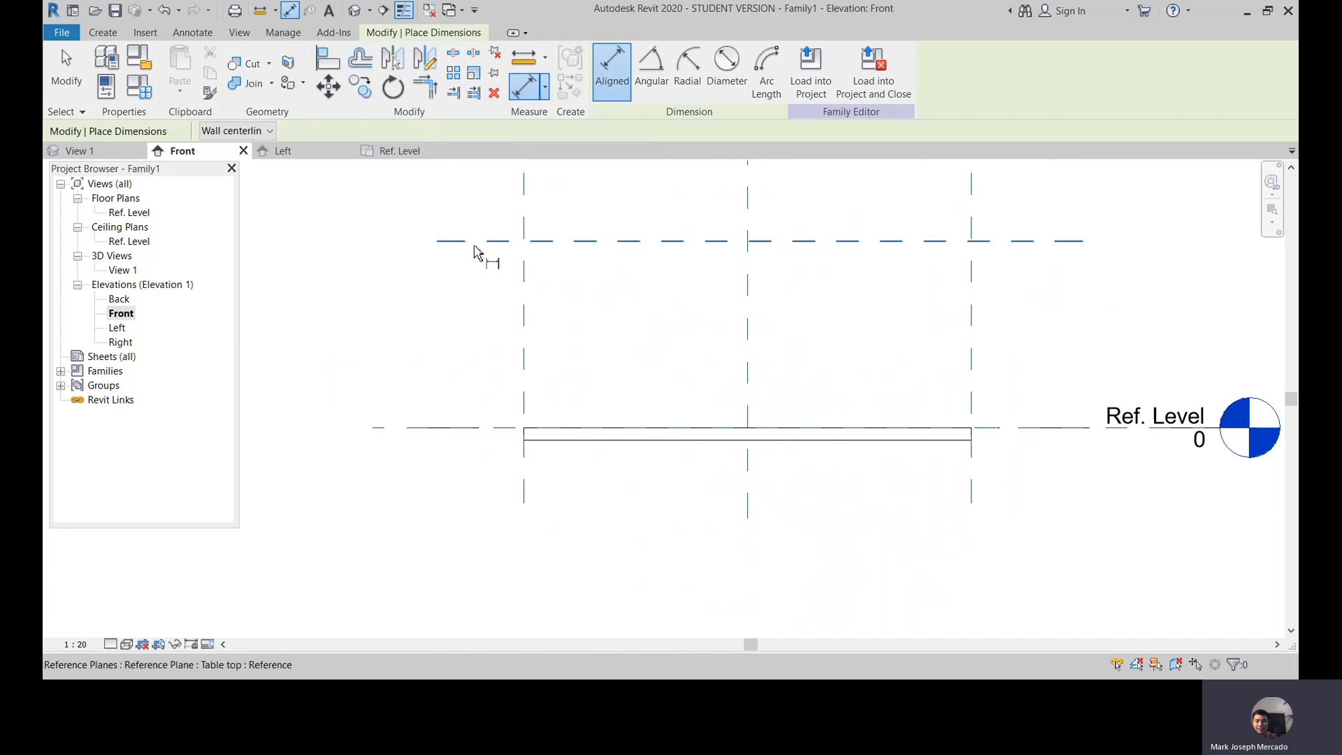
{"action": "left_click", "coordinate": [474, 245]}
{"action": "left_click", "coordinate": [467, 428]}
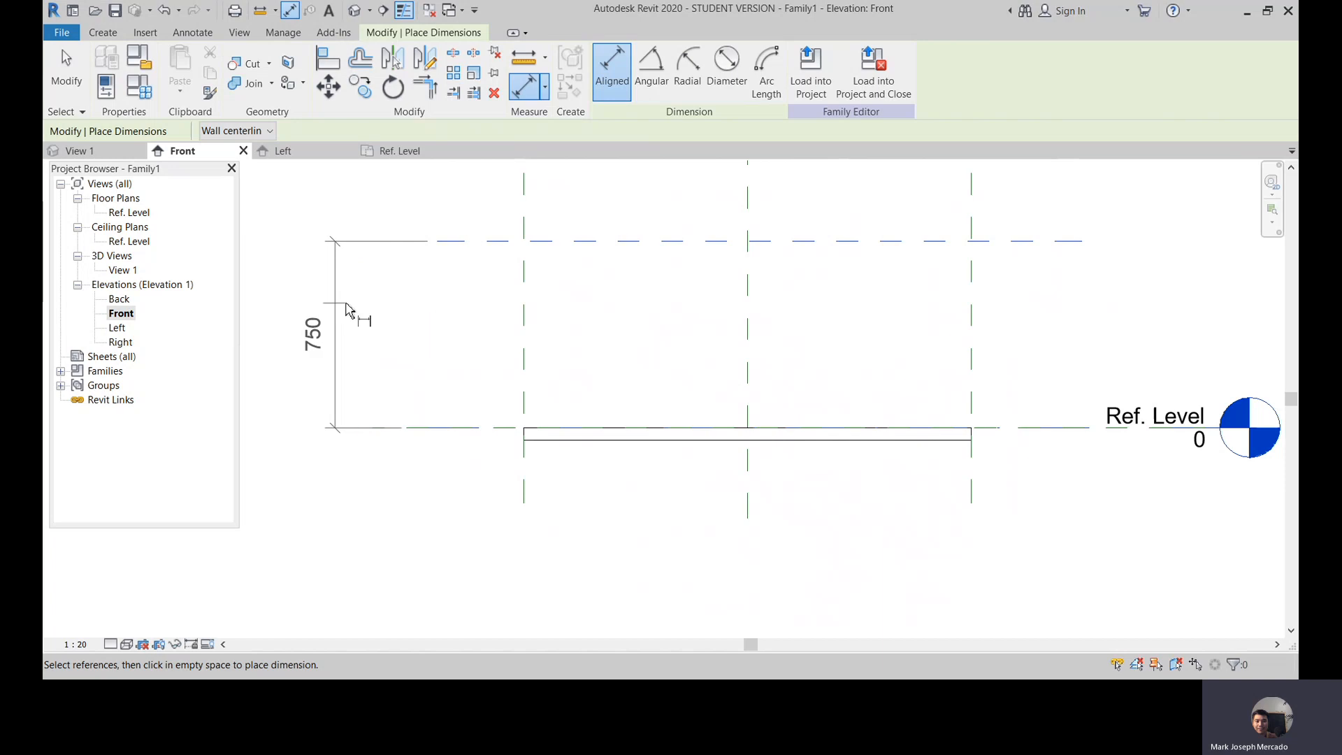
{"action": "left_click", "coordinate": [363, 321]}
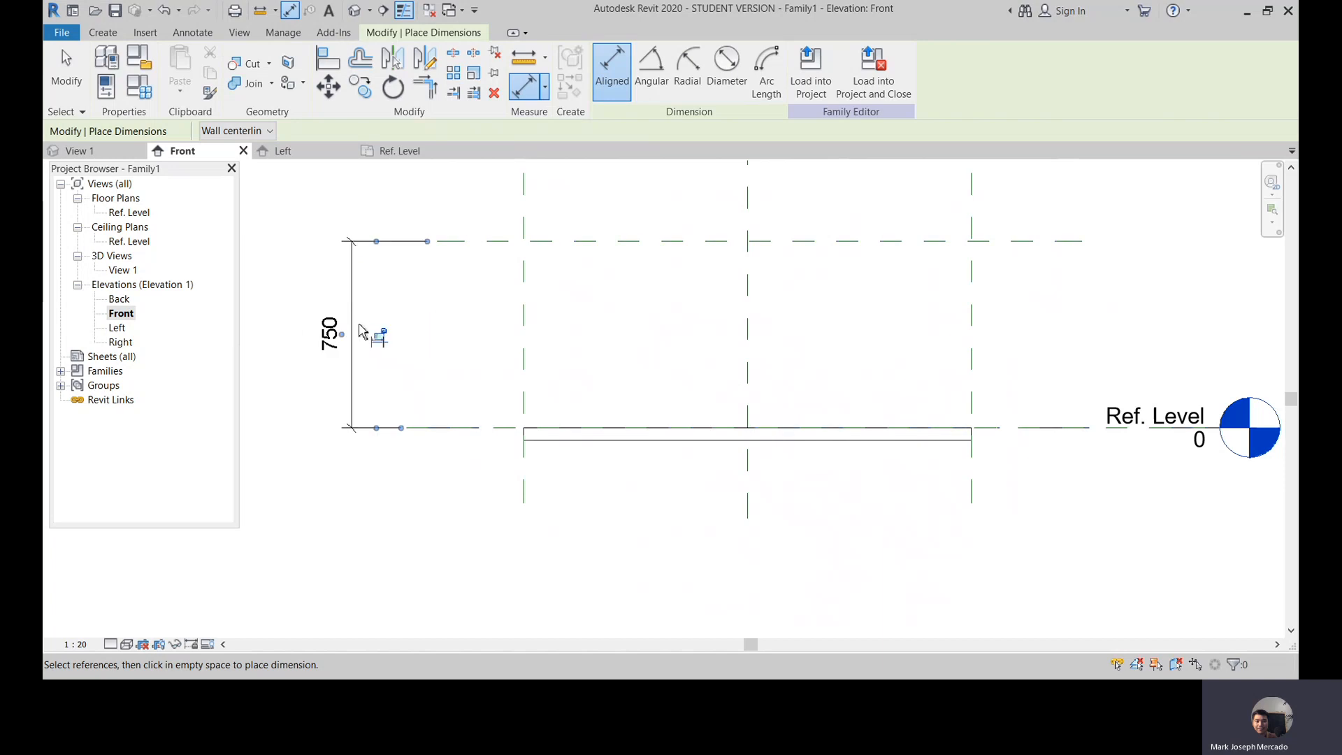
{"action": "key", "text": "Escape"}
{"action": "key", "text": "Escape"}
Step: Label the vertical dimension with a new family type parameter named Height, grouped under Dimensions
{"action": "left_click", "coordinate": [353, 307]}
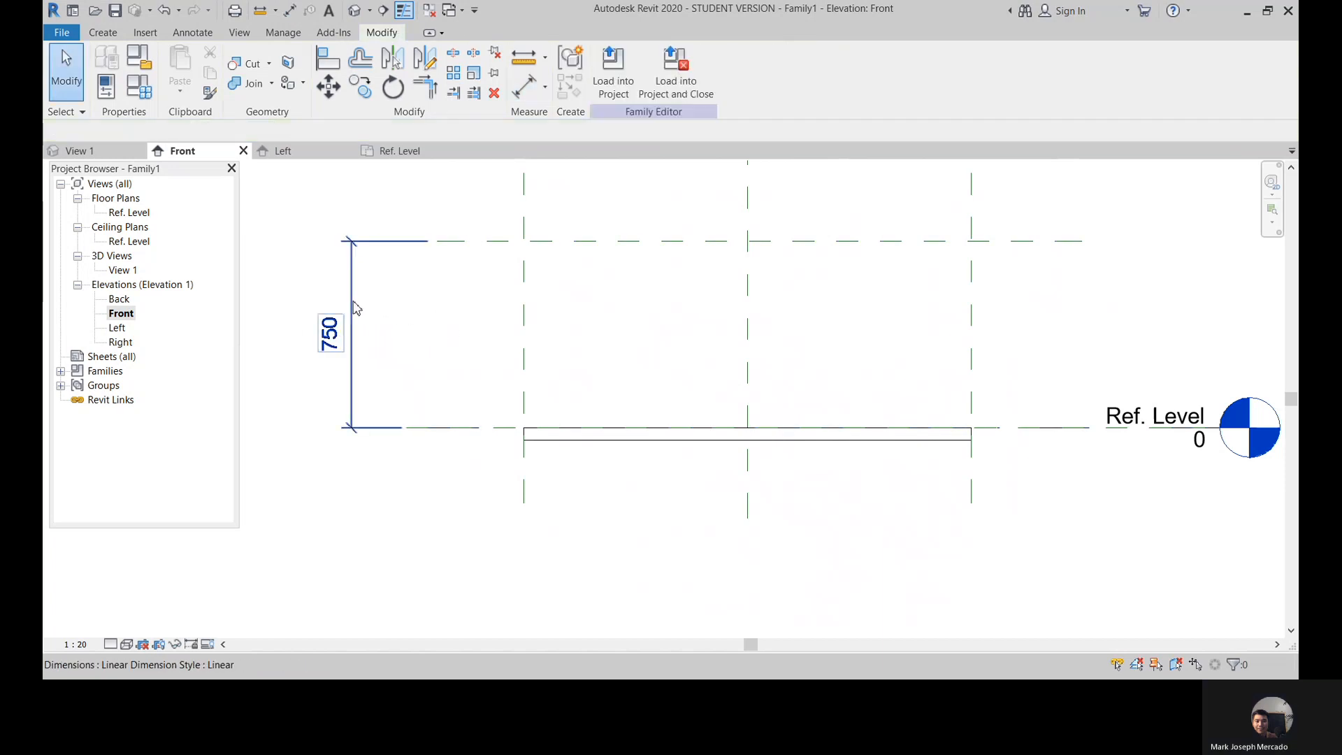
{"action": "left_click", "coordinate": [355, 304]}
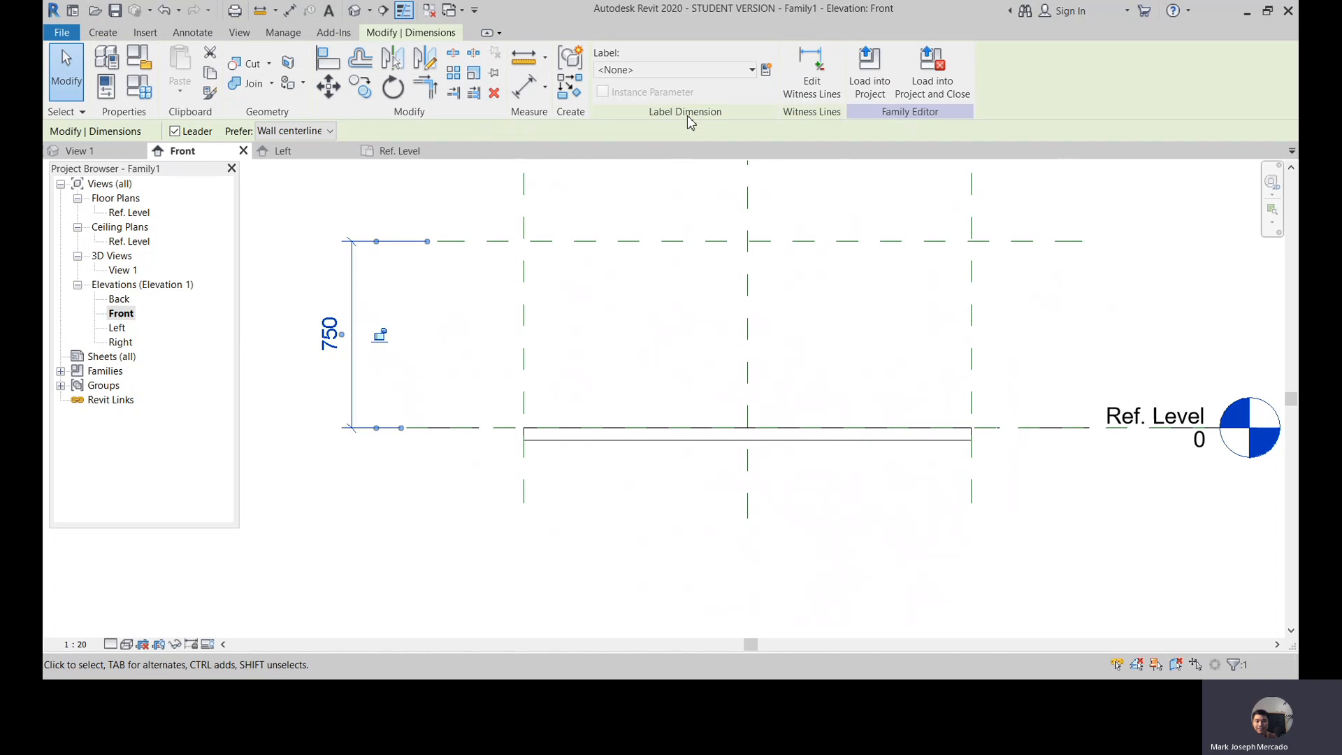
{"action": "left_click", "coordinate": [766, 70]}
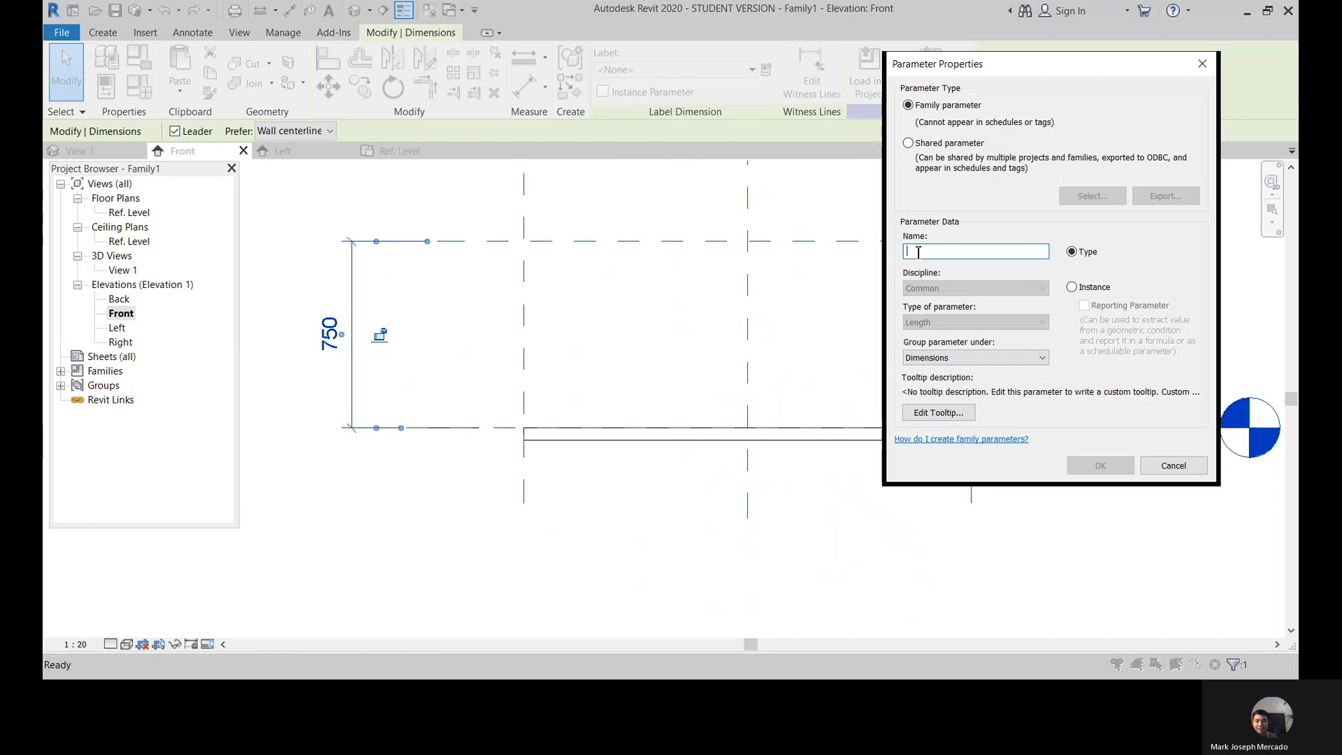
{"action": "type", "text": "Height"}
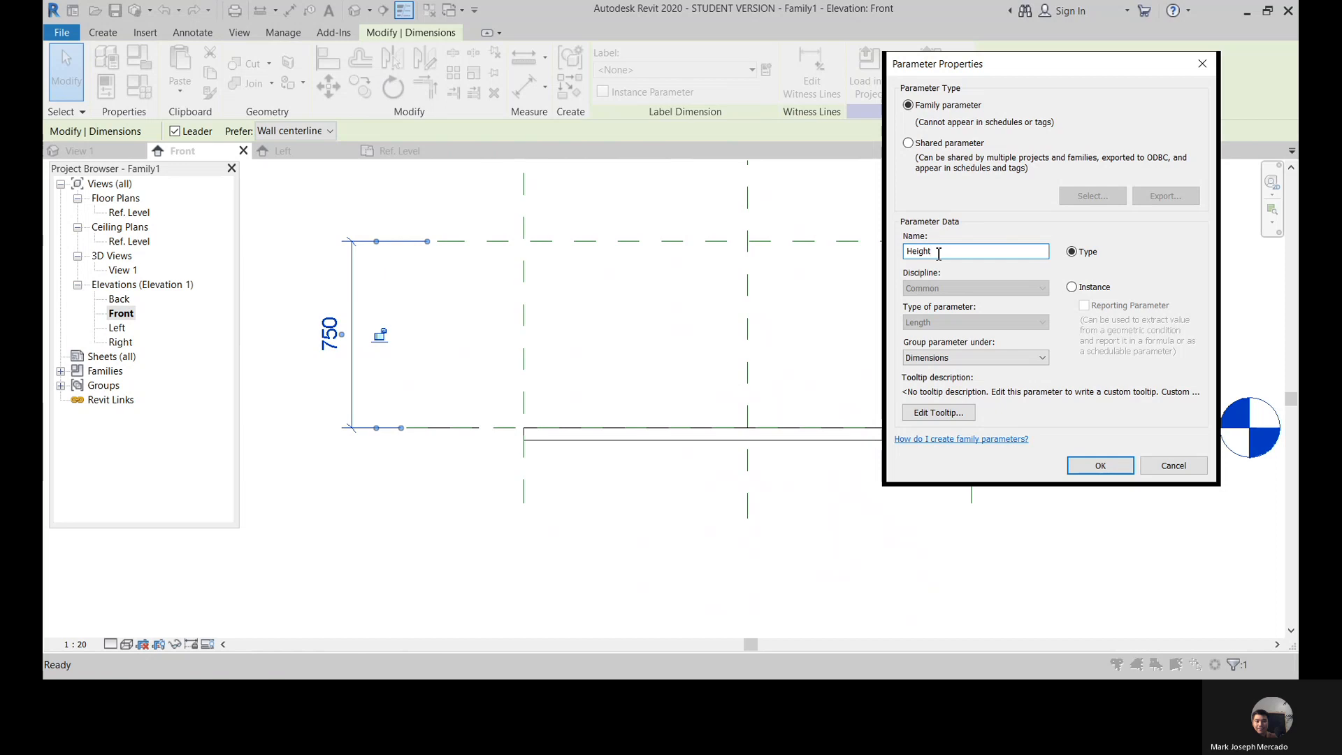
{"action": "left_click", "coordinate": [1102, 466]}
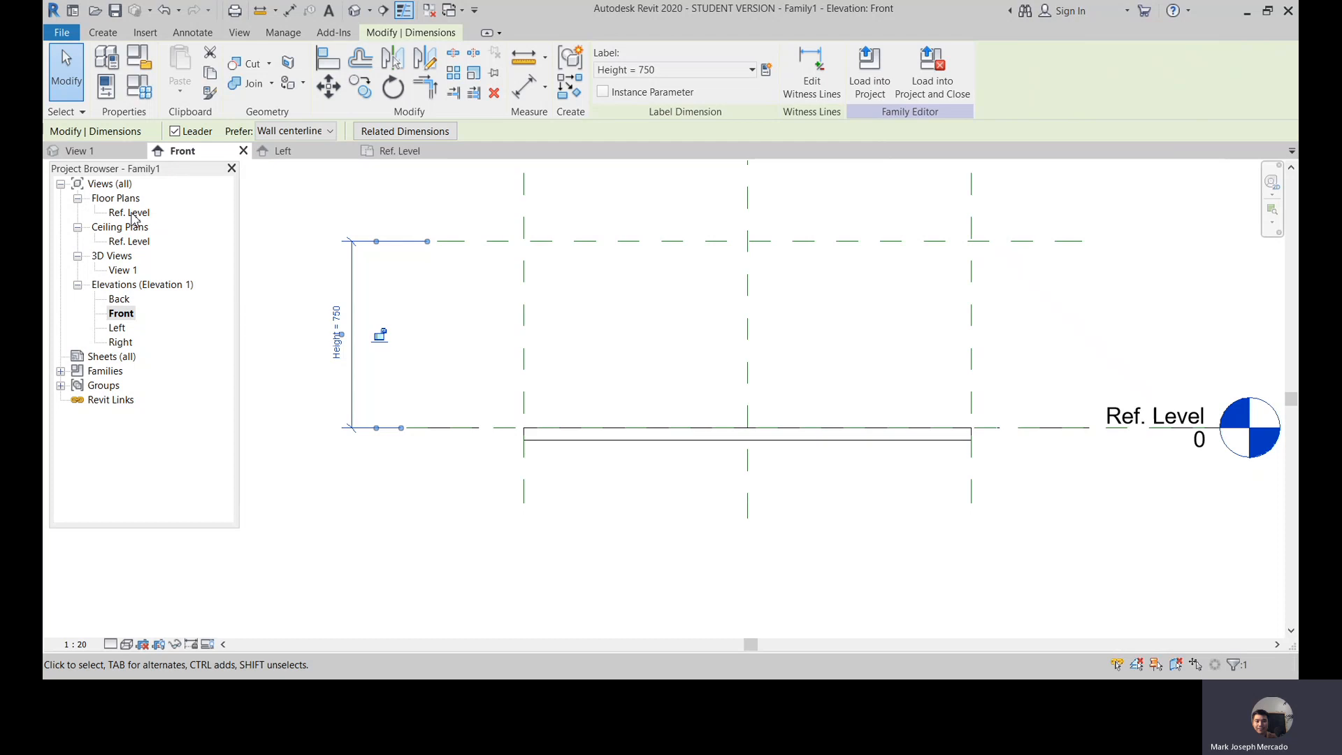
Step: In the Ref. Level floor plan, change the slab extrusion's work plane to Reference Plane : Table top
{"action": "double_click", "coordinate": [132, 214]}
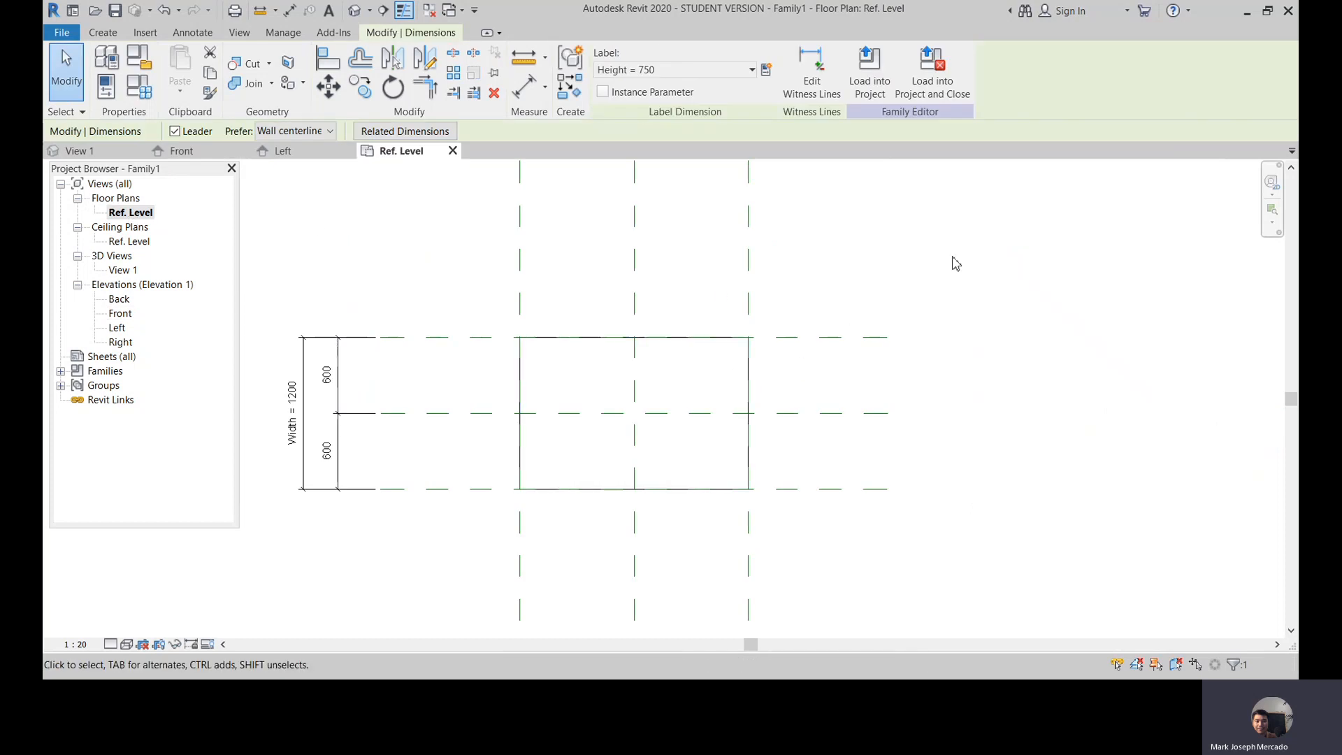
{"action": "scroll", "coordinate": [953, 268], "scroll_direction": "down", "scroll_amount": 3}
{"action": "scroll", "coordinate": [786, 274], "scroll_direction": "up", "scroll_amount": 2}
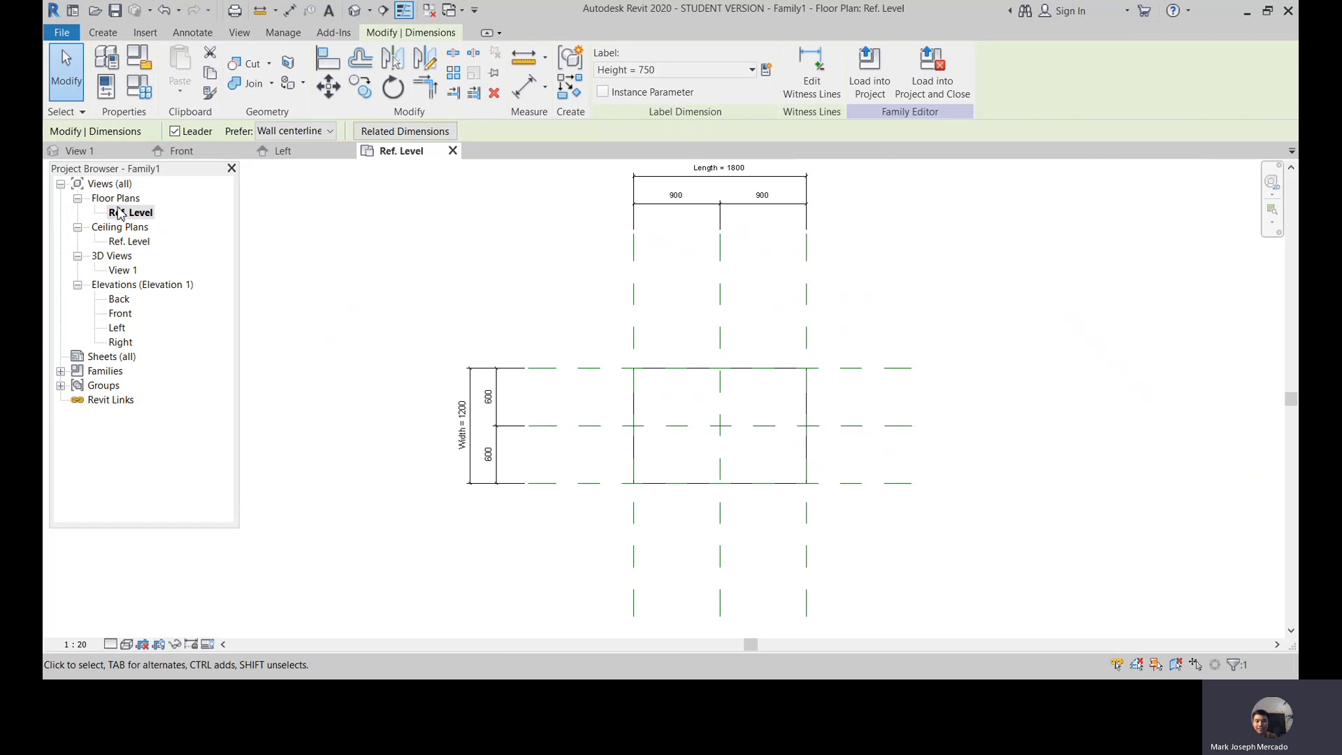
{"action": "left_click", "coordinate": [807, 403]}
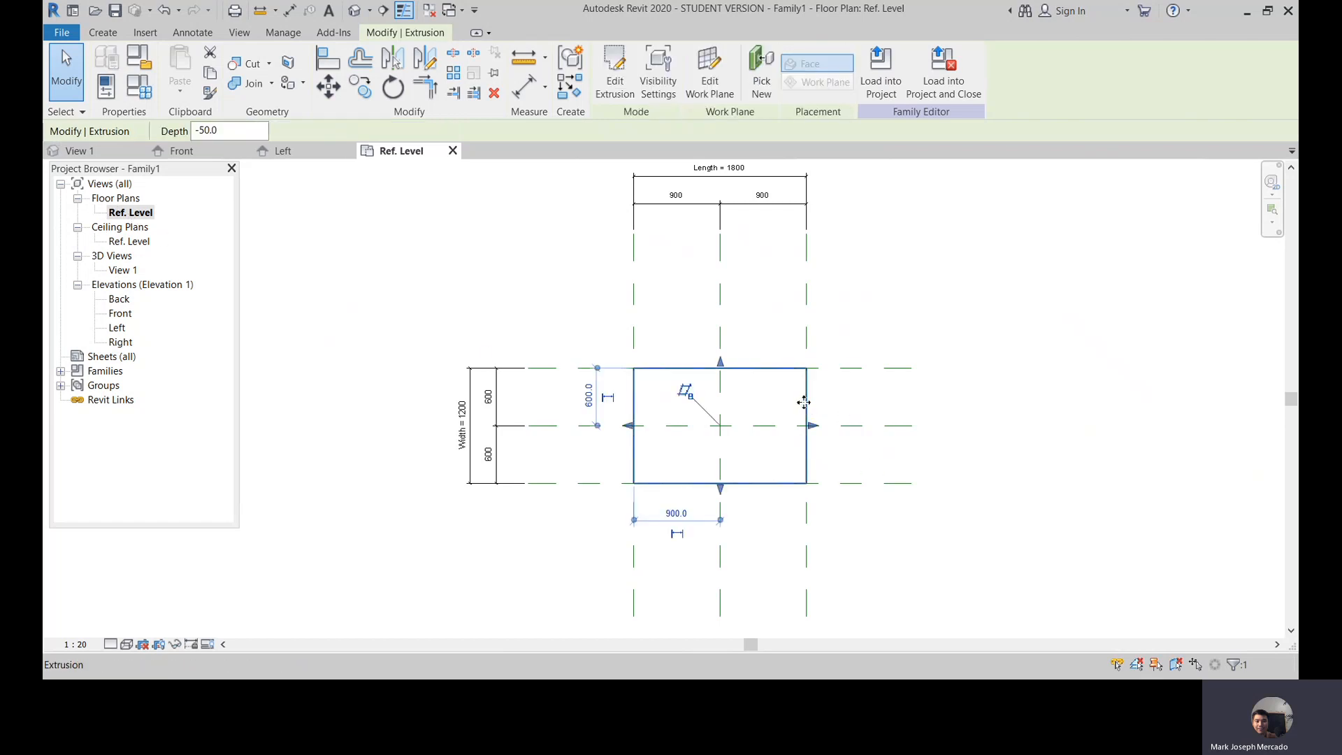
{"action": "left_click", "coordinate": [716, 83]}
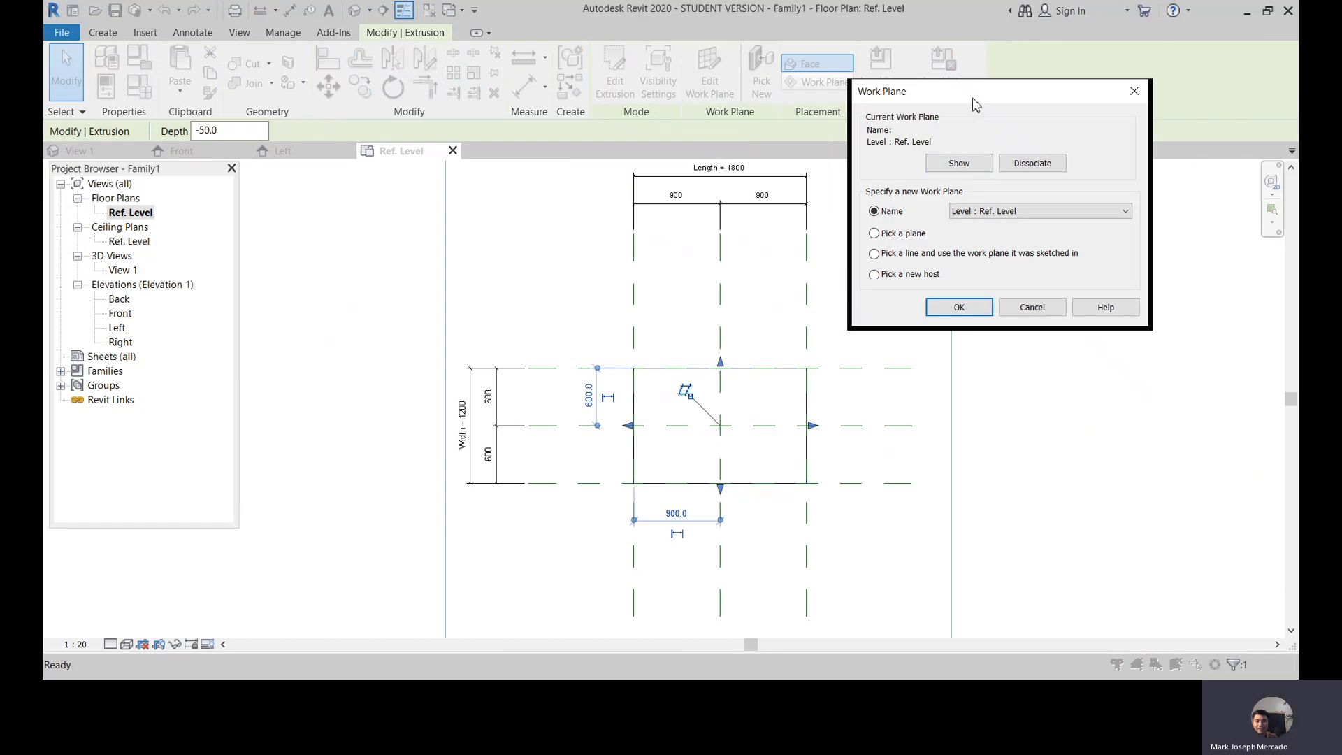
{"action": "left_click_drag", "start_coordinate": [977, 105], "coordinate": [982, 95]}
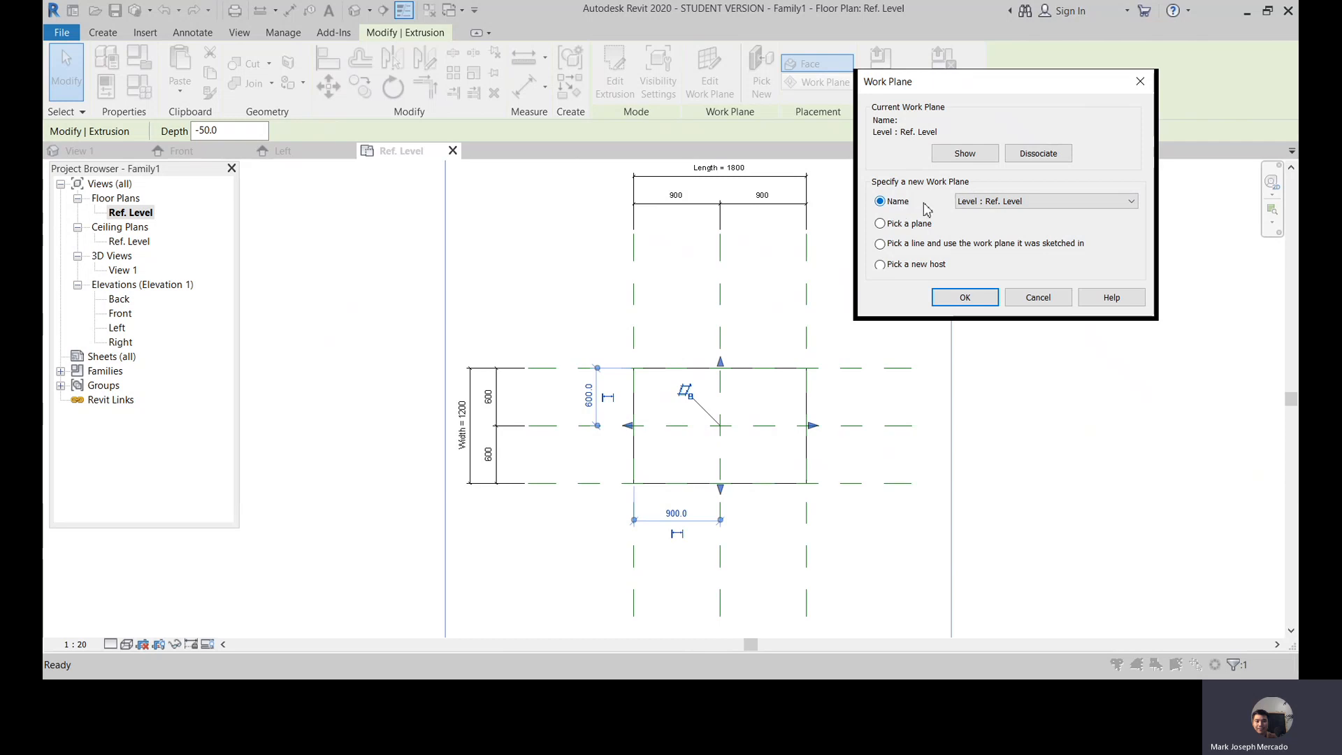
{"action": "left_click", "coordinate": [1020, 204]}
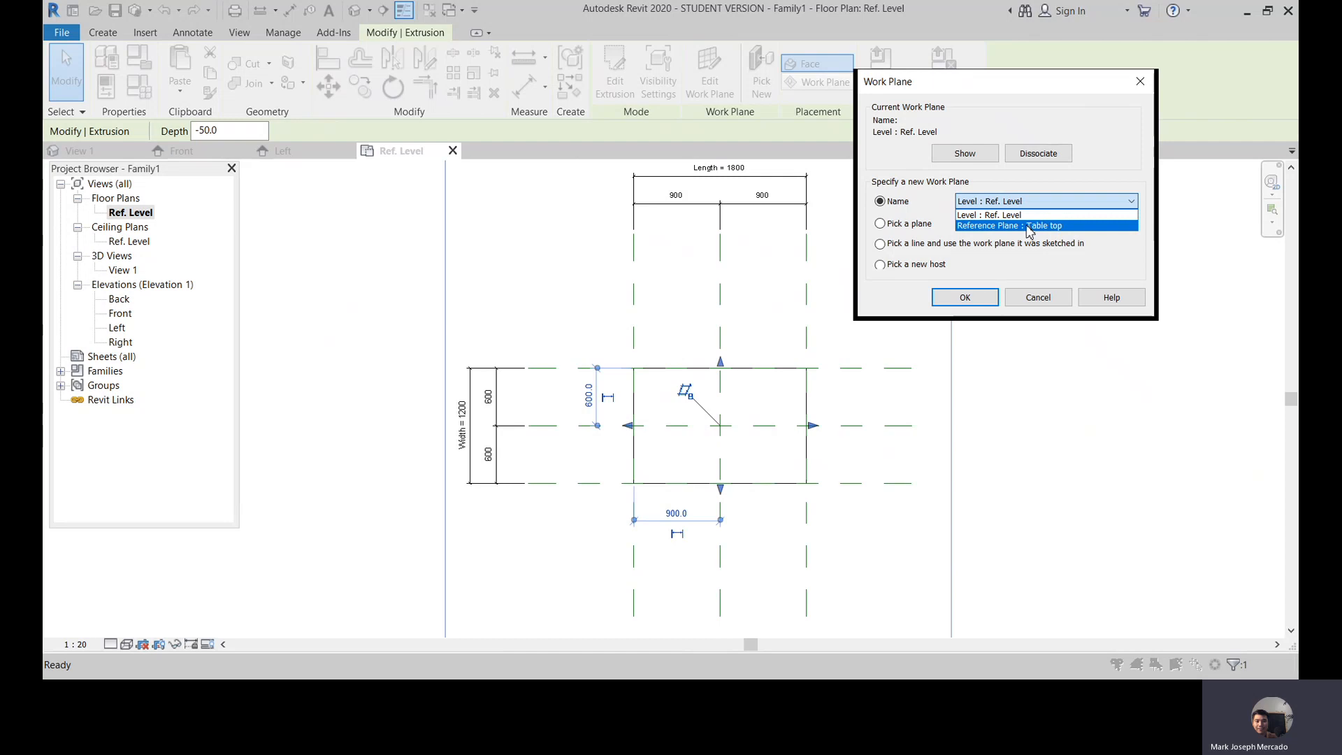
{"action": "left_click", "coordinate": [1029, 226]}
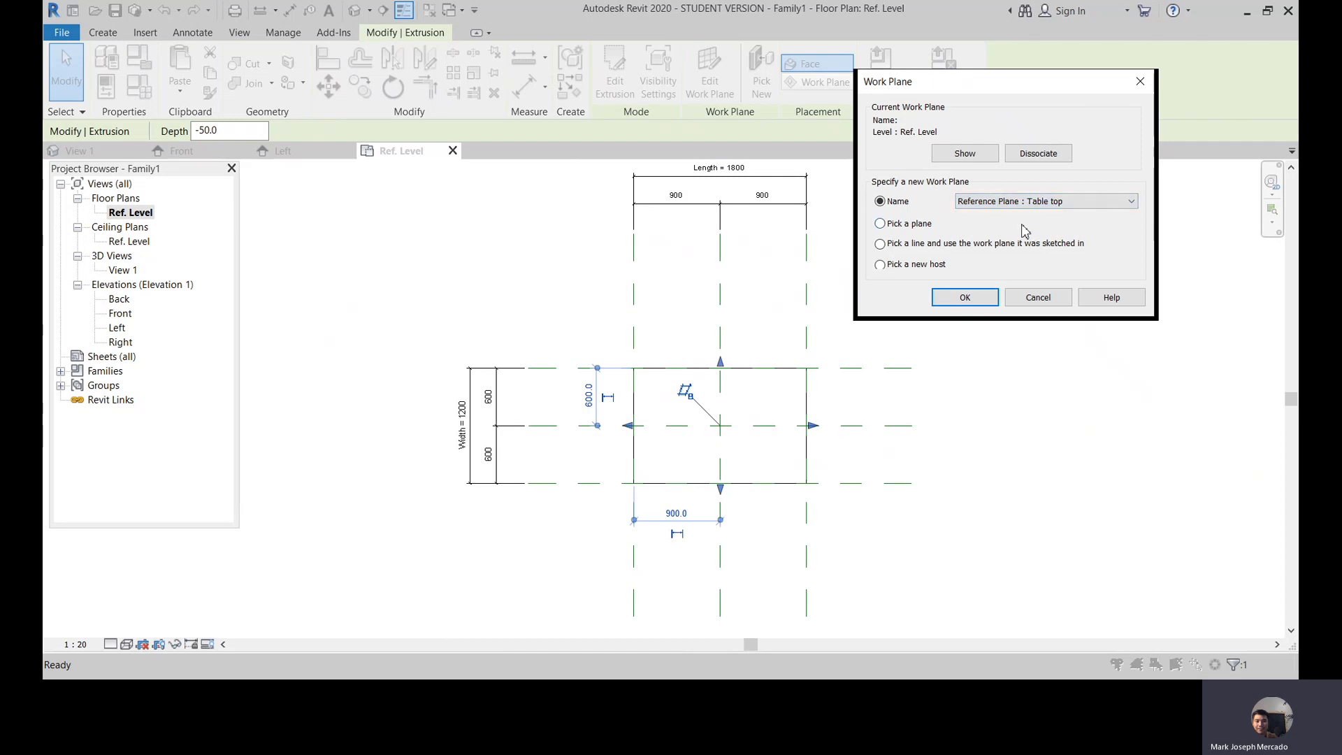
{"action": "left_click", "coordinate": [965, 297]}
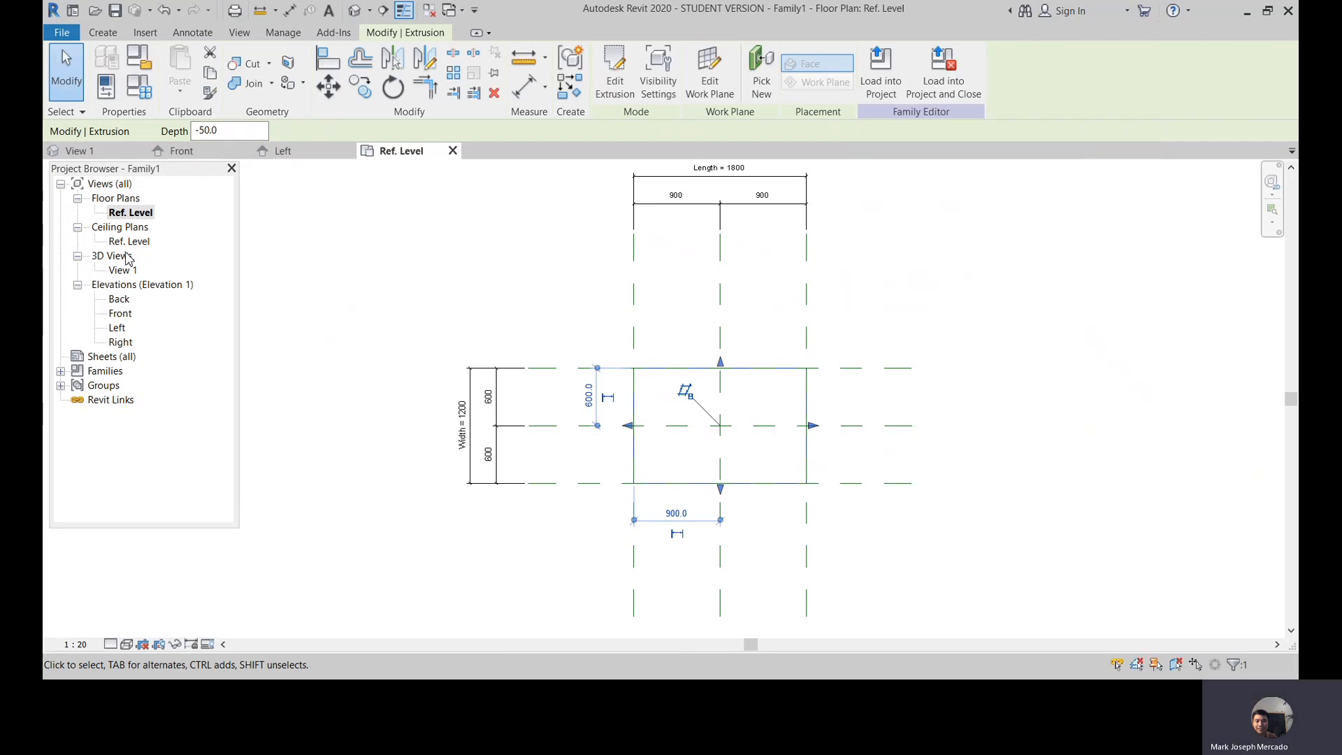
Step: Open the Front elevation and check the slab's position against the Table top reference plane
{"action": "double_click", "coordinate": [120, 315]}
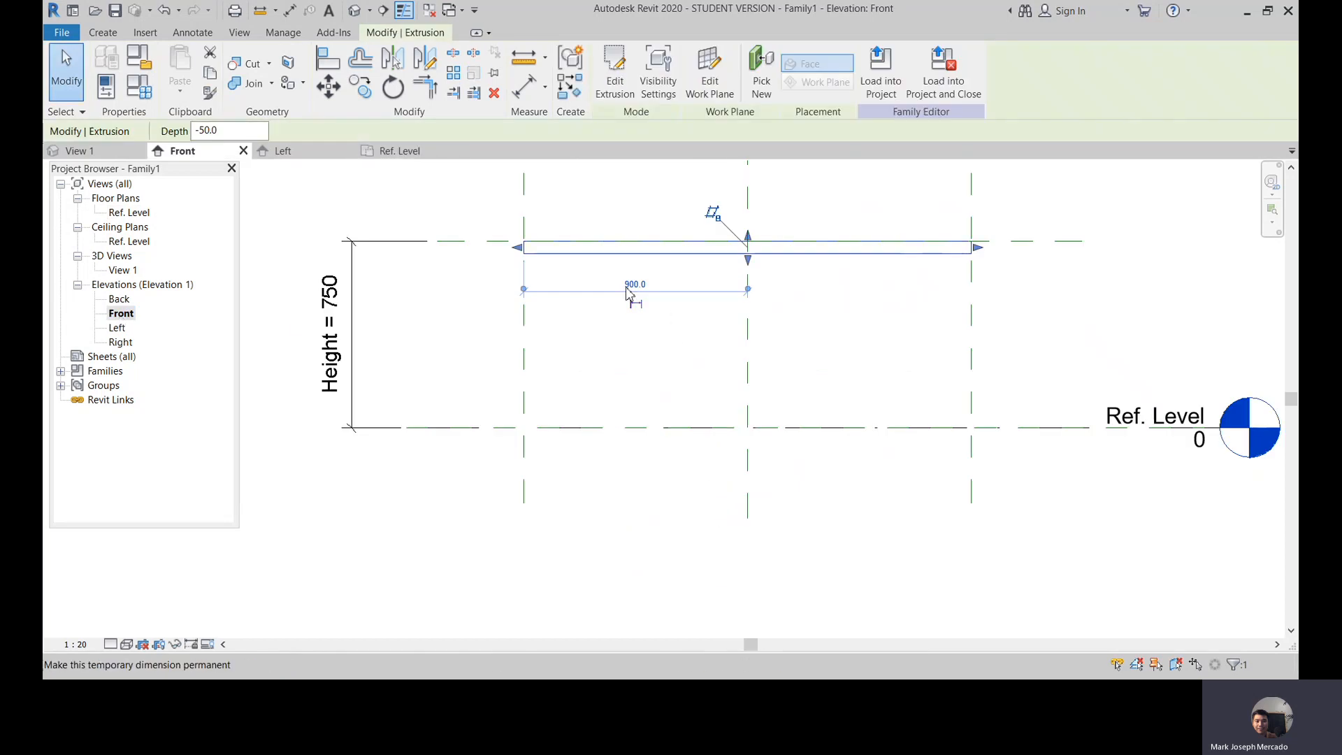
{"action": "scroll", "coordinate": [508, 252], "scroll_direction": "up", "scroll_amount": 3}
{"action": "scroll", "coordinate": [552, 249], "scroll_direction": "down", "scroll_amount": 3}
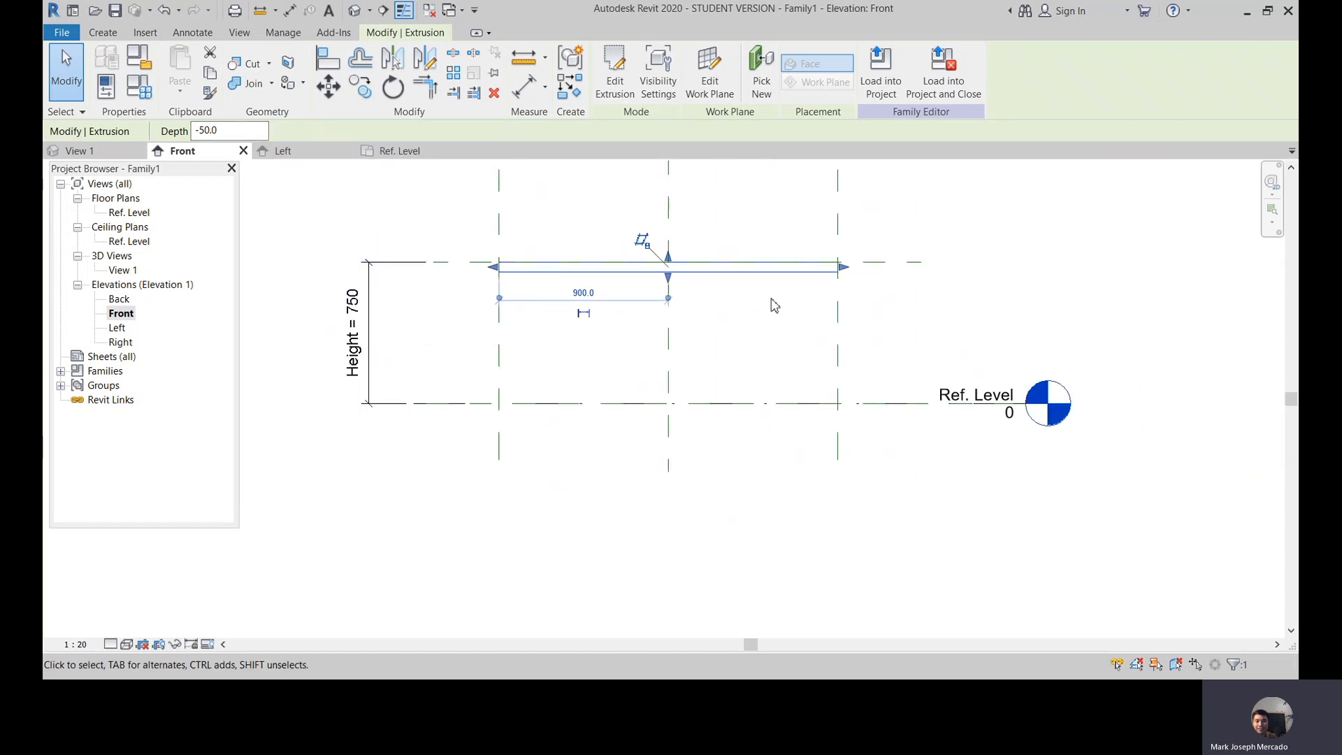
{"action": "scroll", "coordinate": [521, 266], "scroll_direction": "up", "scroll_amount": 2}
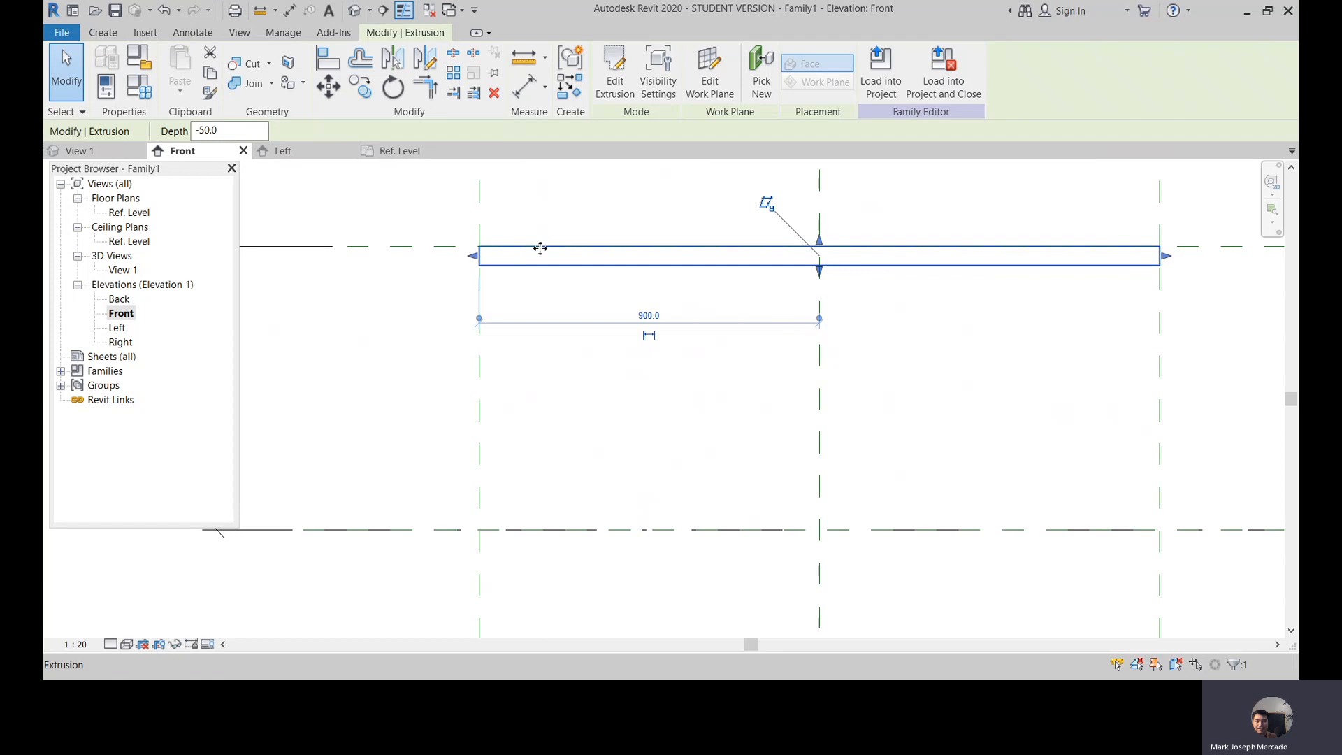
{"action": "scroll", "coordinate": [572, 262], "scroll_direction": "down", "scroll_amount": 2}
{"action": "scroll", "coordinate": [790, 415], "scroll_direction": "down", "scroll_amount": 1}
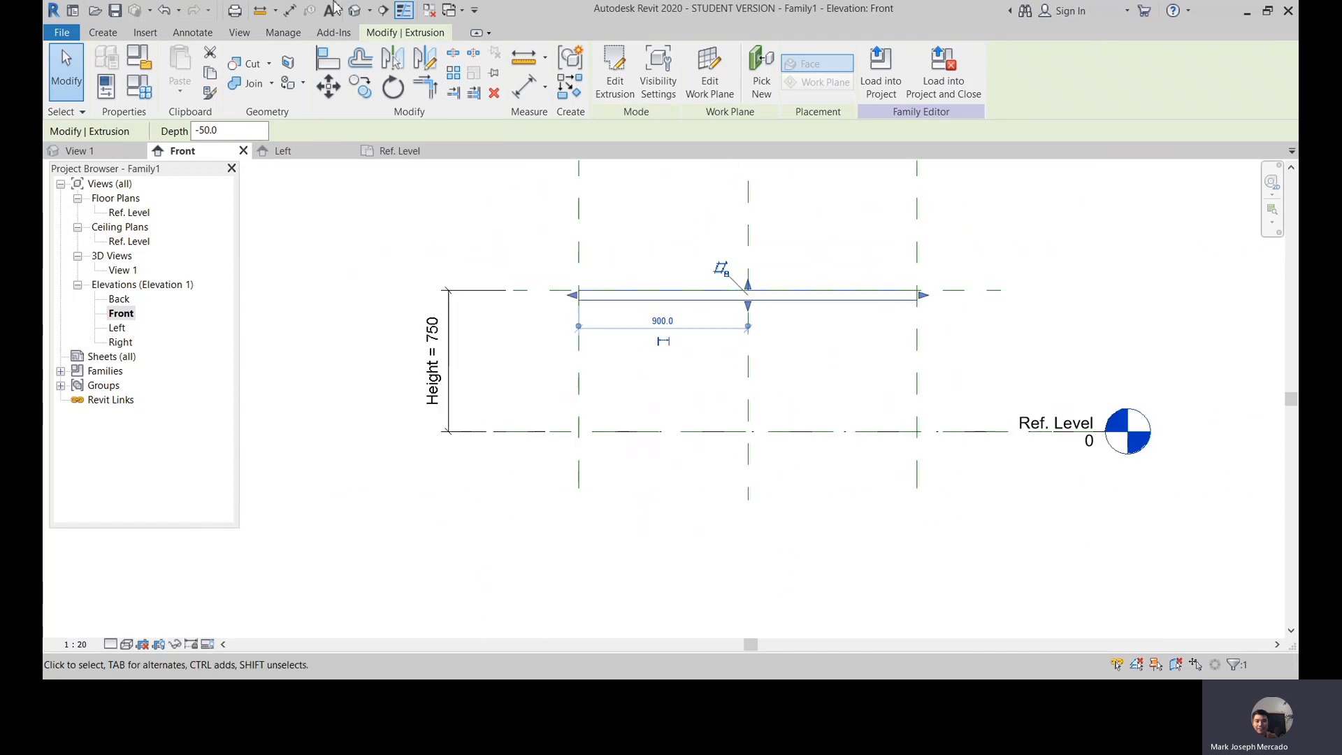
Step: In the Ref. Level floor plan, draw a vertical reference plane about 197 mm inside the table top's left edge
{"action": "double_click", "coordinate": [140, 213]}
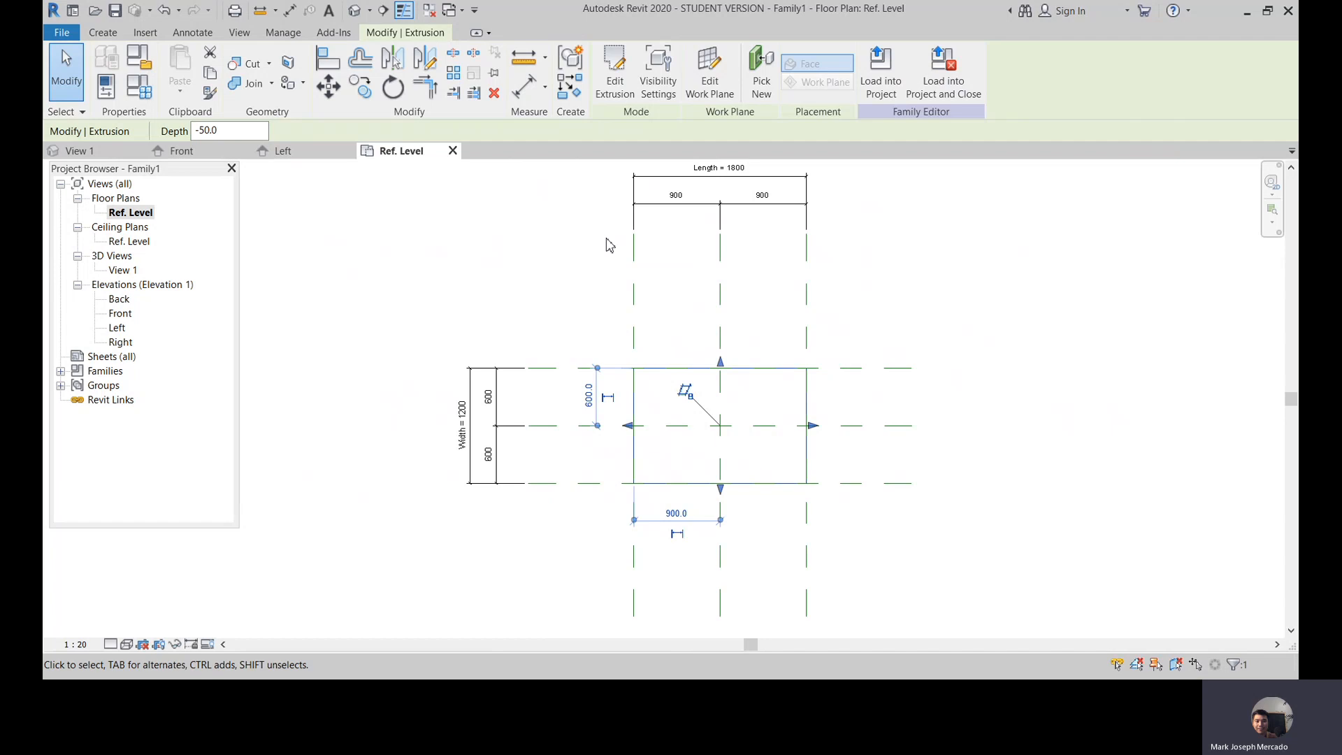
{"action": "scroll", "coordinate": [699, 397], "scroll_direction": "up", "scroll_amount": 2}
{"action": "scroll", "coordinate": [608, 377], "scroll_direction": "down", "scroll_amount": 1}
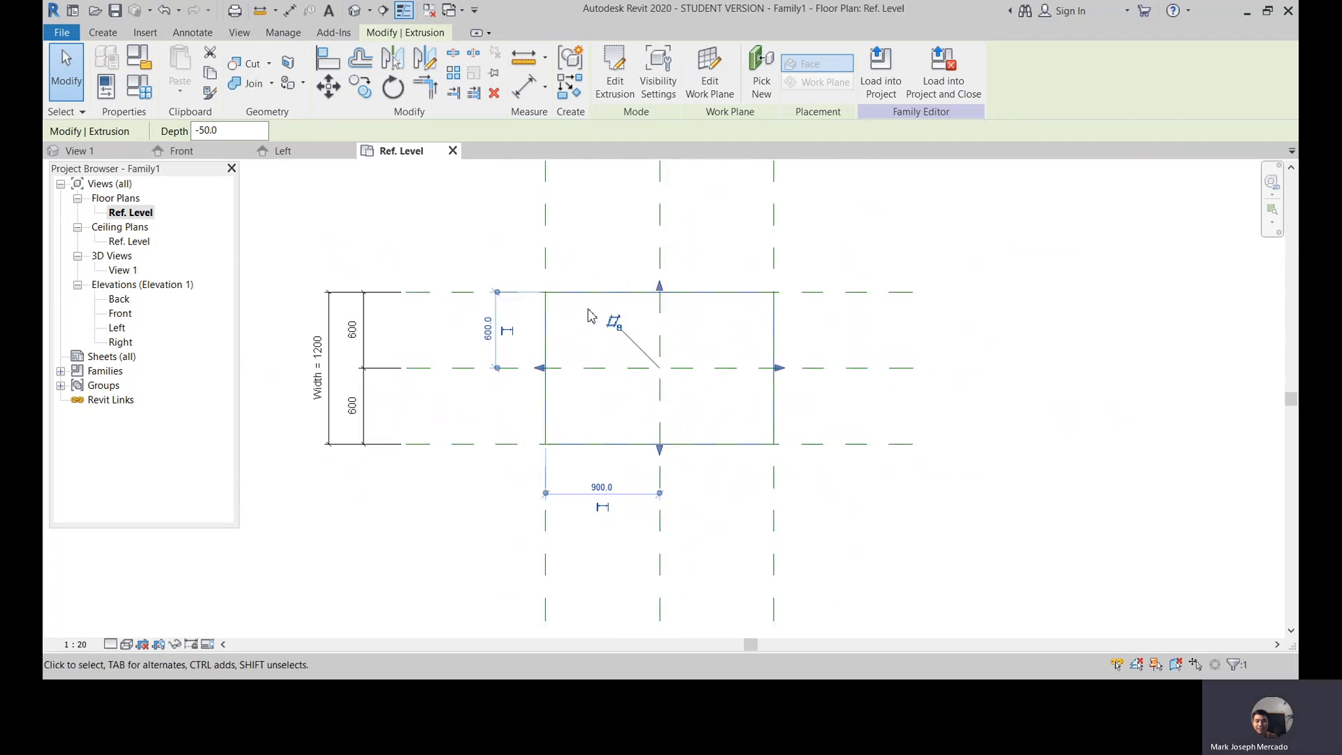
{"action": "key", "text": "r"}
{"action": "key", "text": "p"}
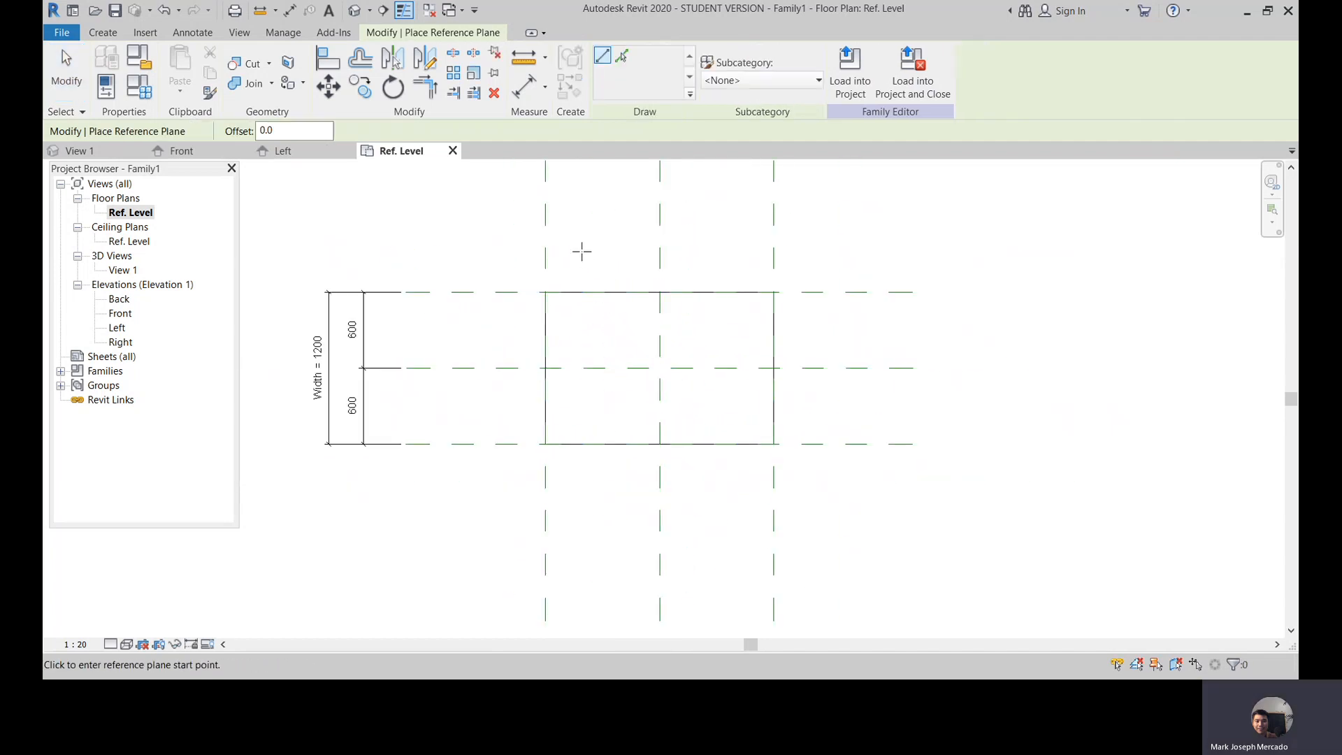
{"action": "left_click", "coordinate": [571, 232]}
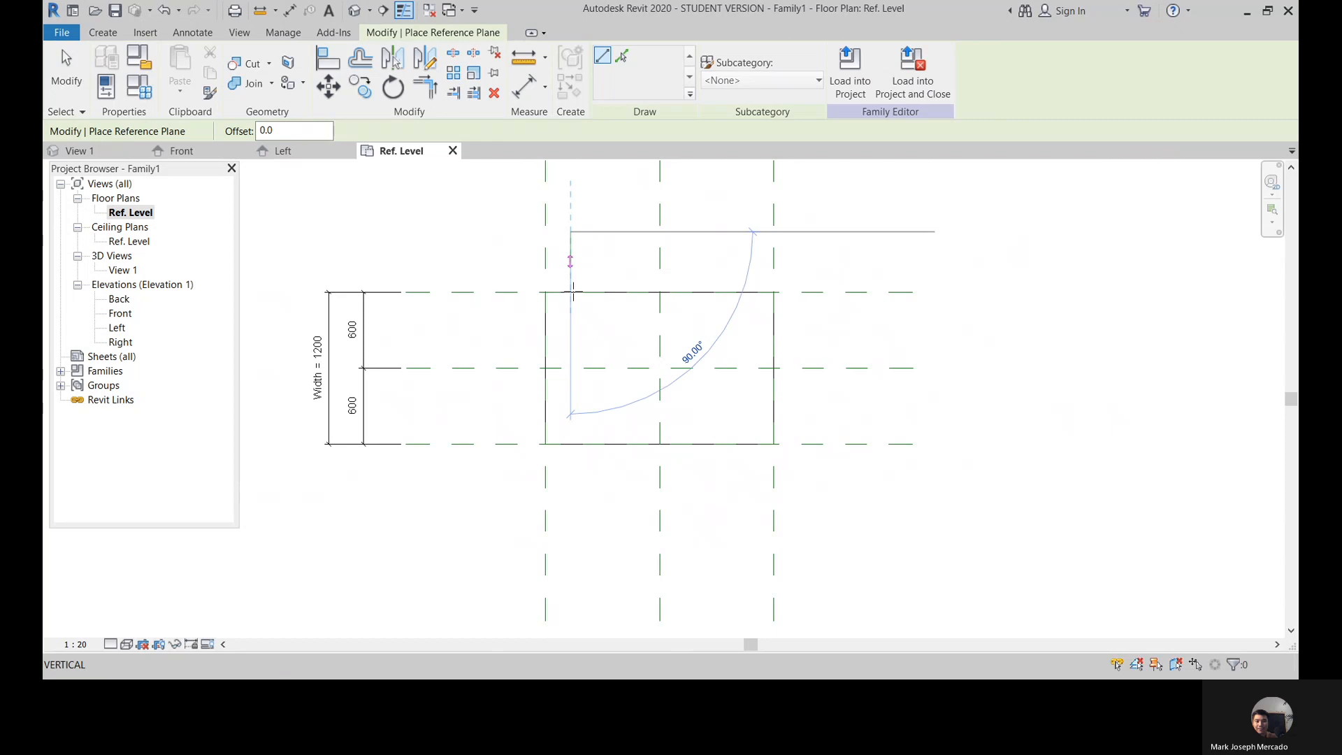
{"action": "left_click", "coordinate": [571, 494]}
{"action": "scroll", "coordinate": [566, 295], "scroll_direction": "up", "scroll_amount": 5}
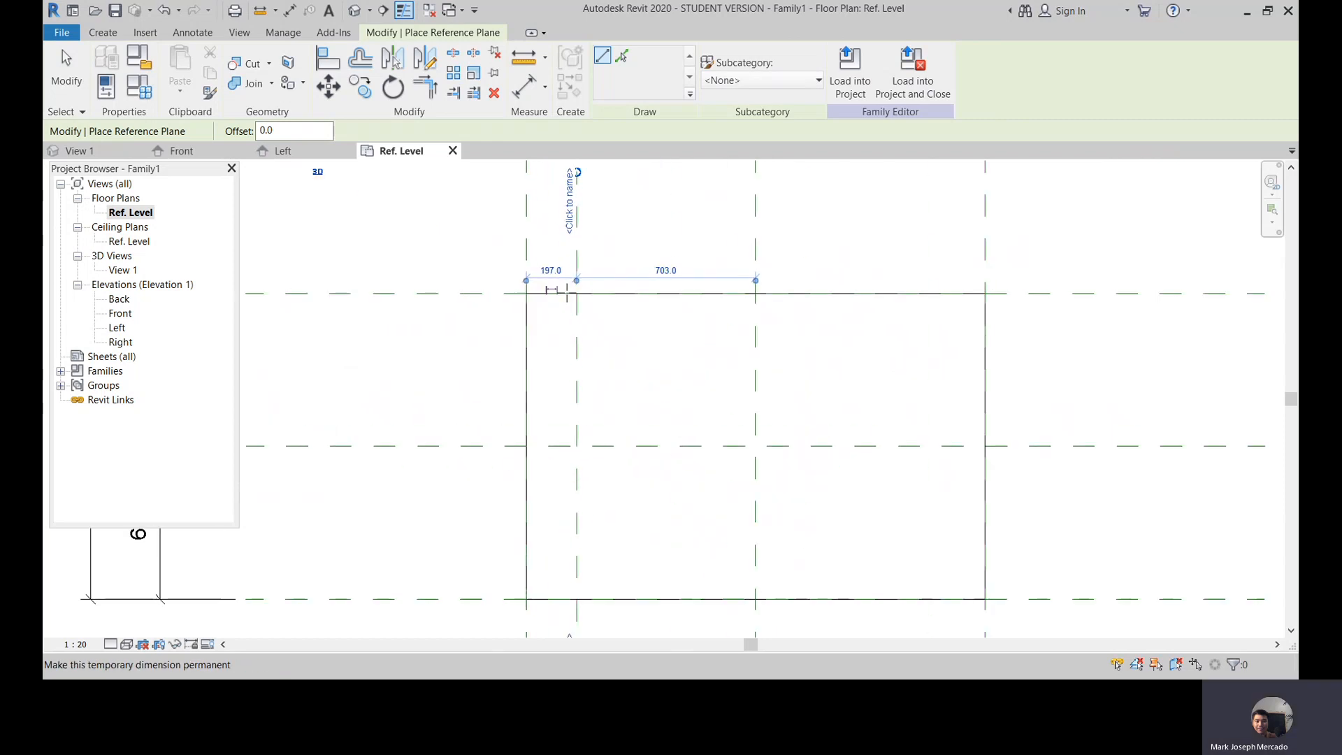
{"action": "scroll", "coordinate": [568, 293], "scroll_direction": "down", "scroll_amount": 4}
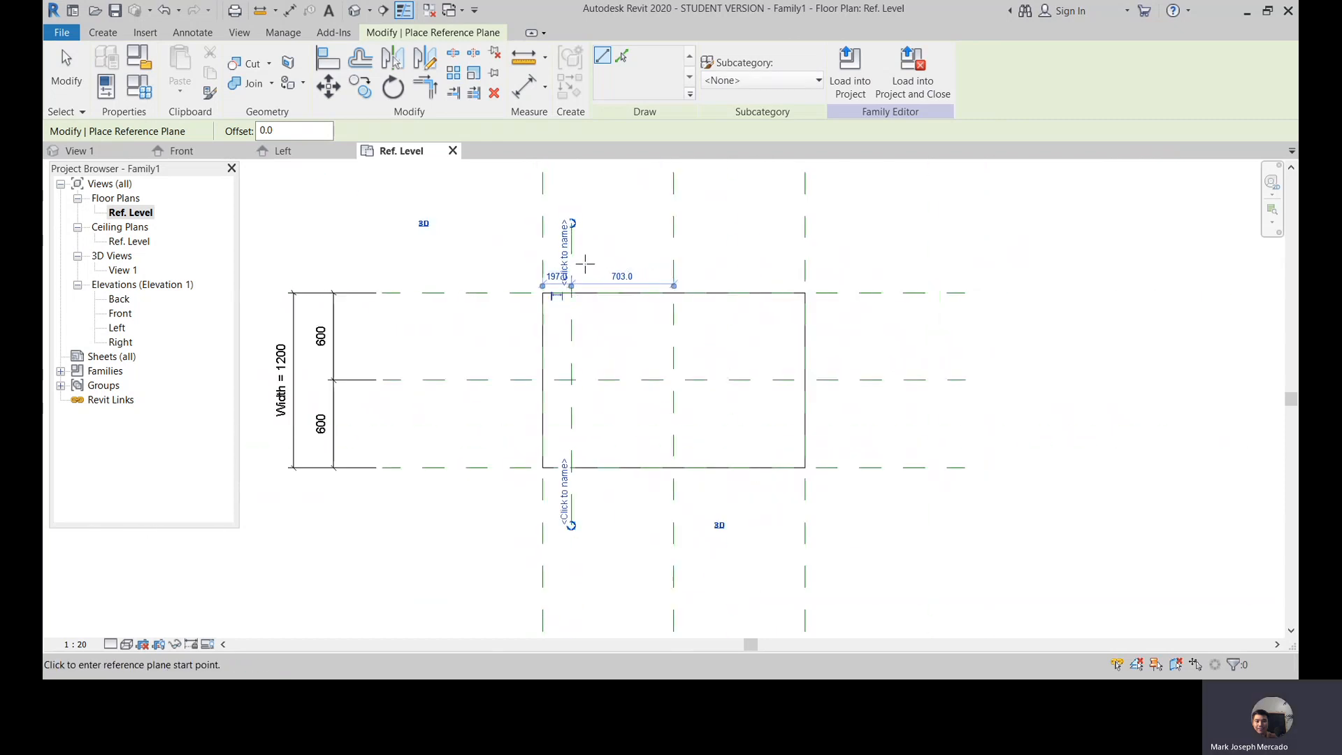
{"action": "key", "text": "Escape"}
{"action": "key", "text": "Escape"}
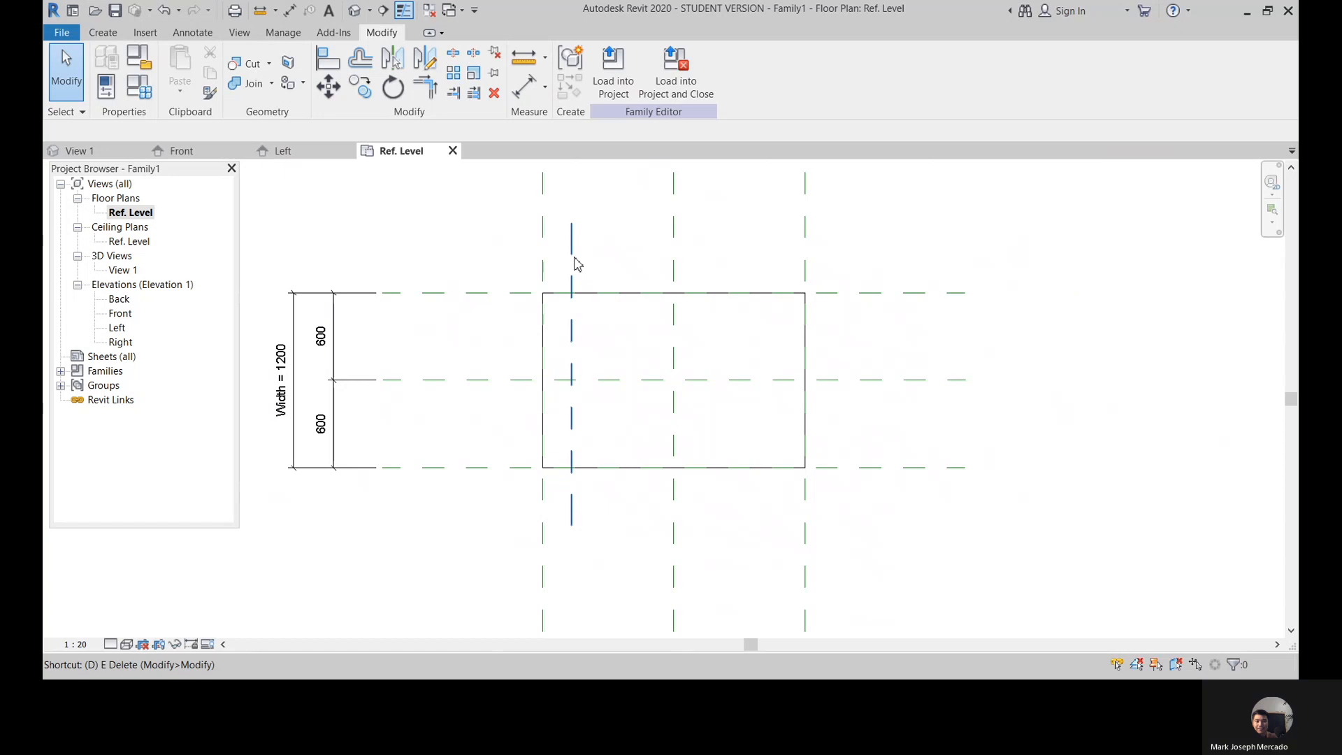
Step: Mirror the new vertical reference plane to the table top's right half, using an axis drawn along the Center (Left/Right) plane
{"action": "key", "text": "d"}
{"action": "key", "text": "m"}
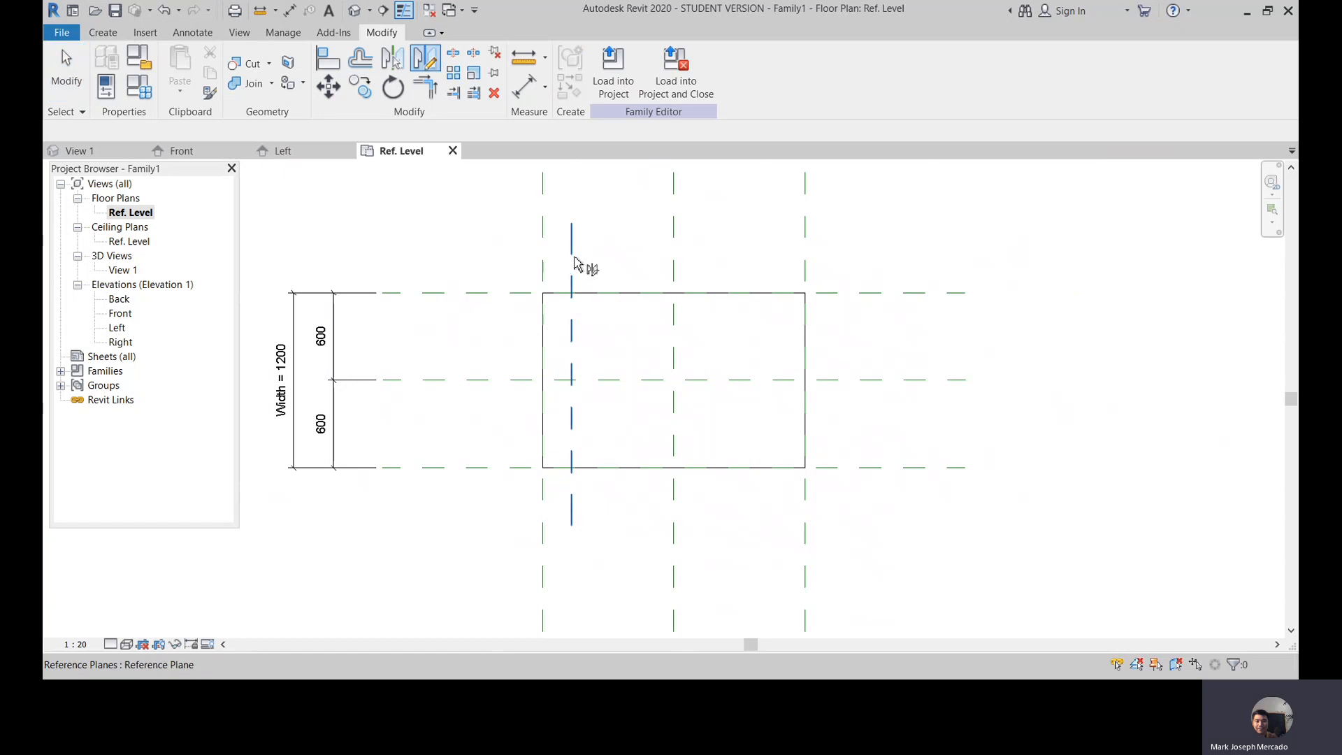
{"action": "left_click", "coordinate": [574, 257]}
{"action": "key", "text": "Return"}
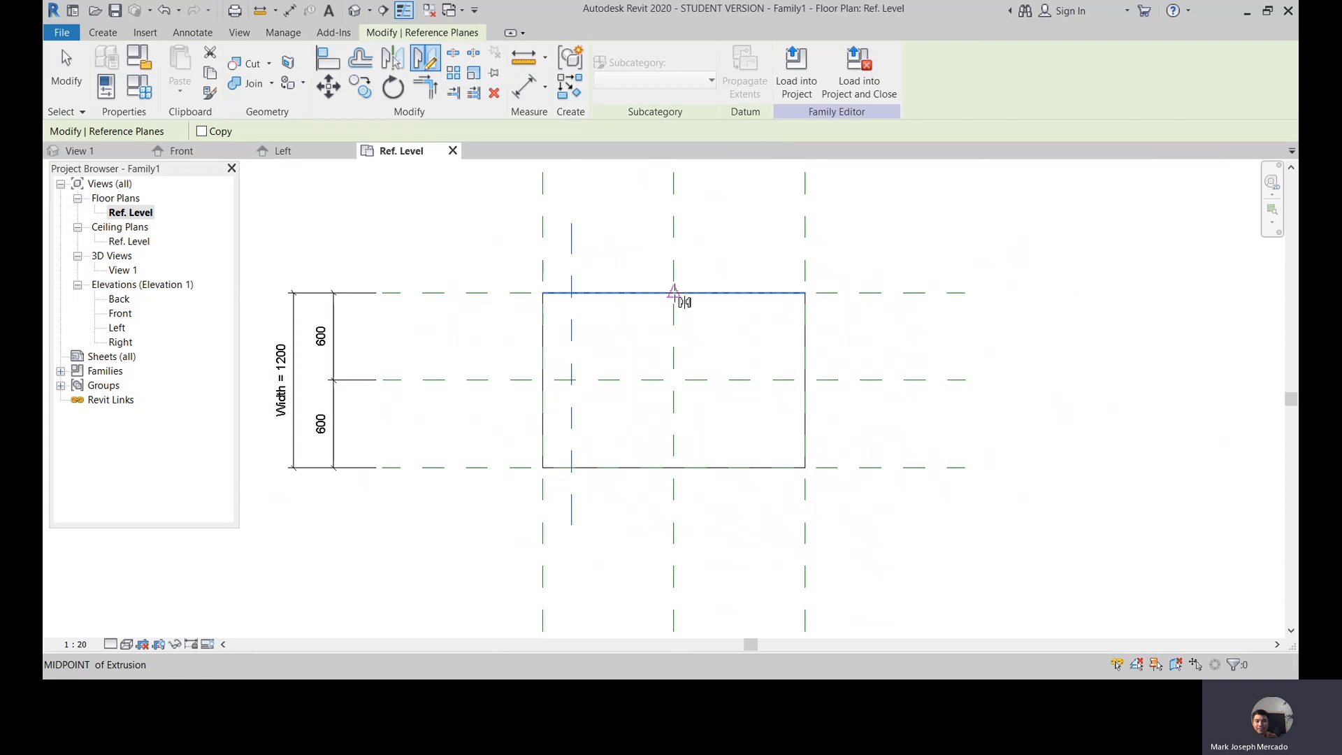
{"action": "left_click", "coordinate": [674, 292]}
{"action": "left_click", "coordinate": [679, 388]}
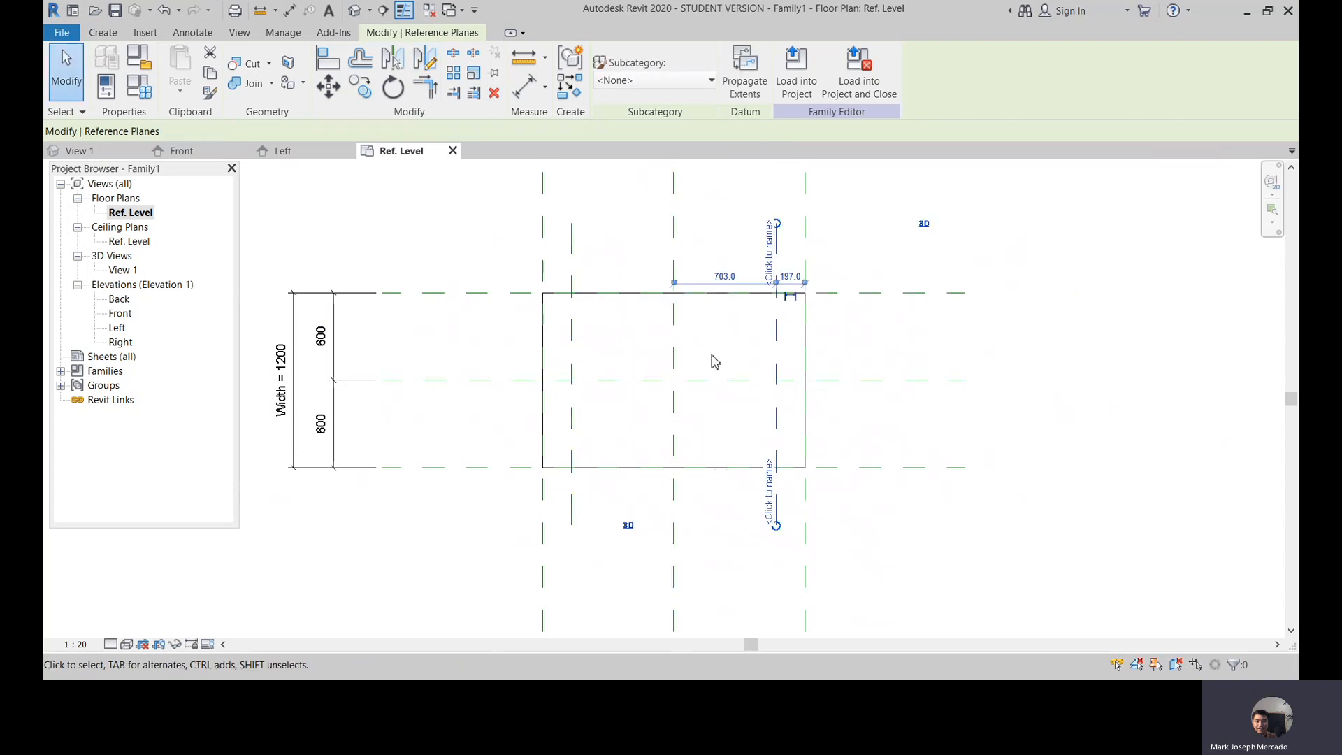
{"action": "scroll", "coordinate": [741, 367], "scroll_direction": "down", "scroll_amount": 1}
{"action": "key", "text": "Escape"}
{"action": "scroll", "coordinate": [652, 336], "scroll_direction": "up", "scroll_amount": 1}
Step: Draw a horizontal reference plane about 153 mm inside the table top's upper edge, extending past both side edges
{"action": "key", "text": "r"}
{"action": "key", "text": "p"}
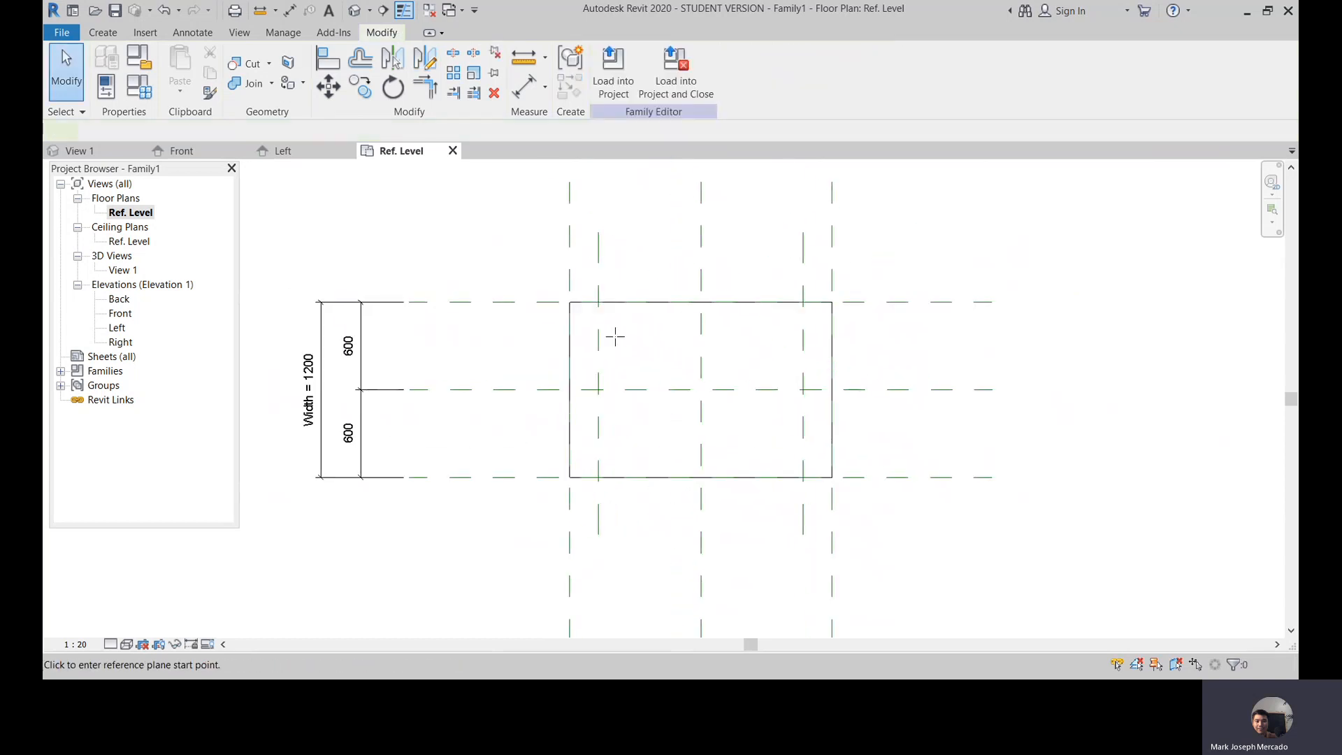
{"action": "left_click", "coordinate": [539, 324]}
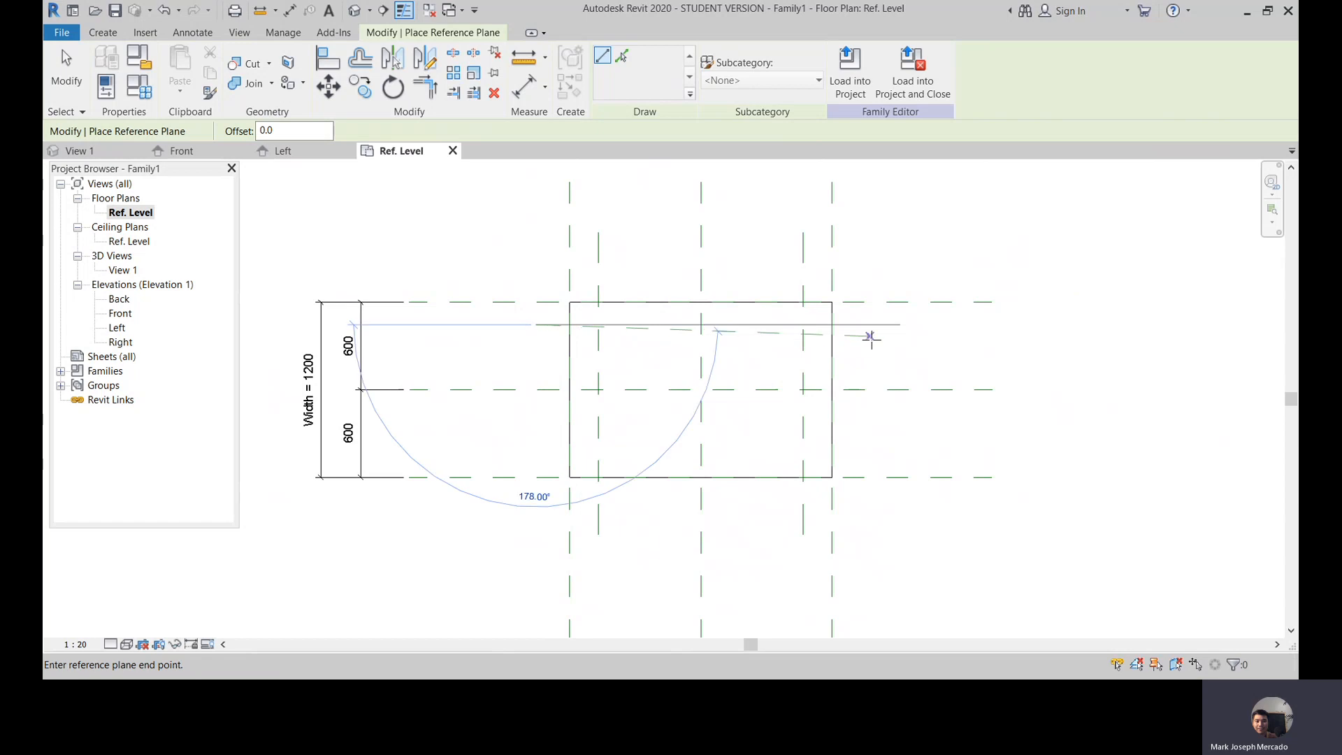
{"action": "left_click", "coordinate": [868, 325]}
{"action": "key", "text": "Escape"}
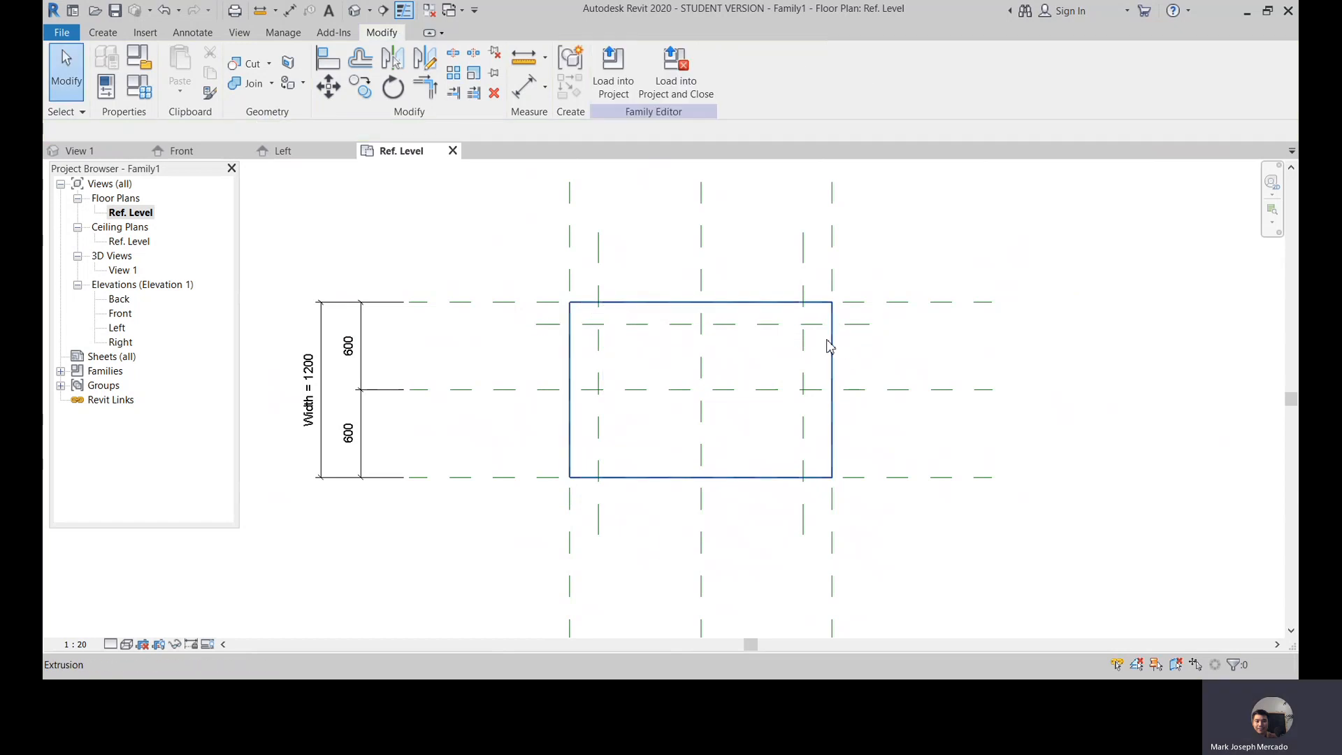
Step: Mirror a copy of the new horizontal reference plane to the lower half, using an axis through the side edges' midpoints
{"action": "key", "text": "d"}
{"action": "key", "text": "m"}
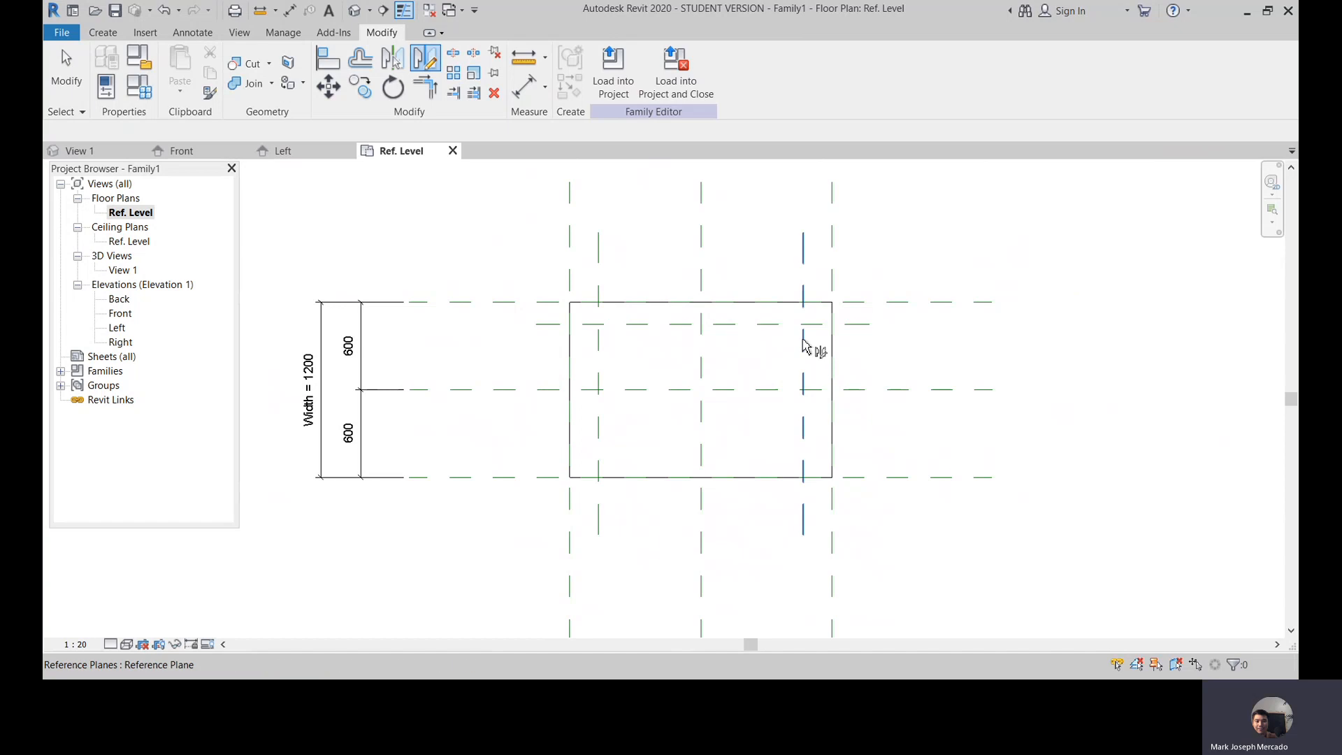
{"action": "left_click", "coordinate": [783, 360]}
{"action": "key", "text": "Return"}
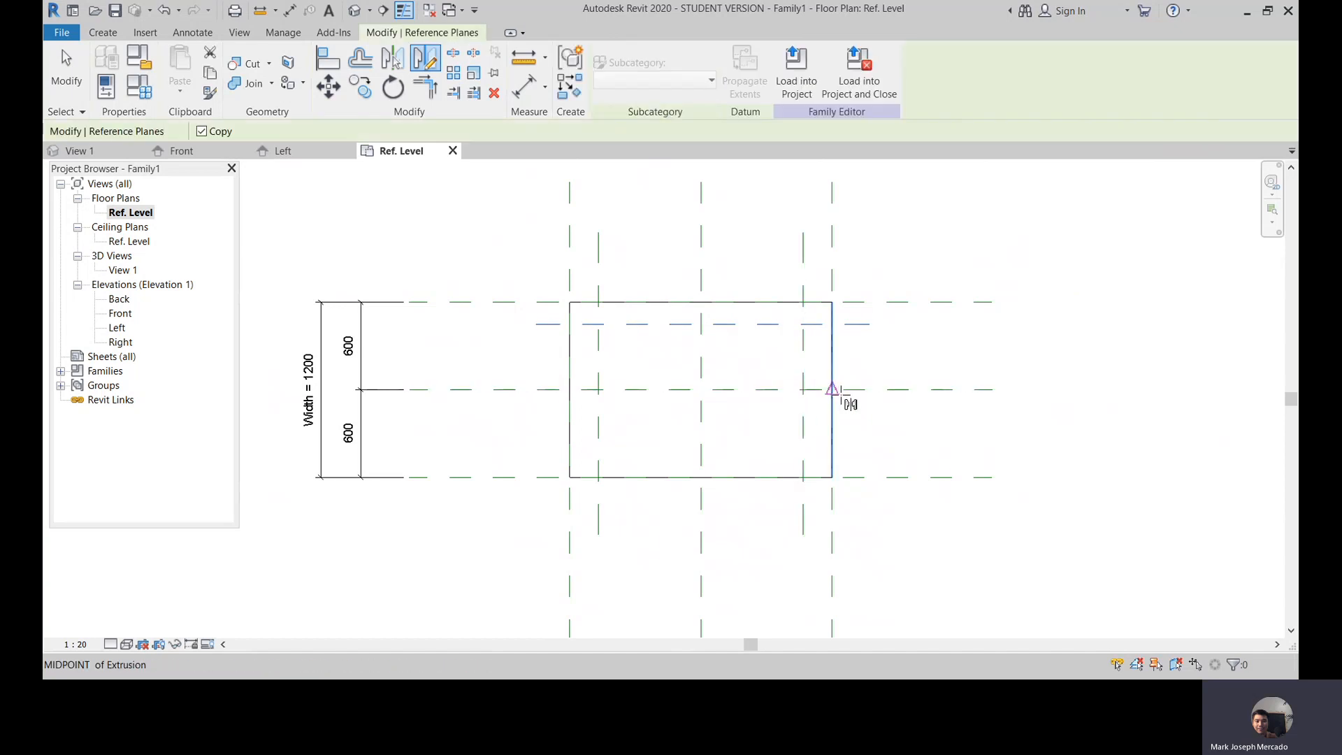
{"action": "left_click", "coordinate": [832, 390]}
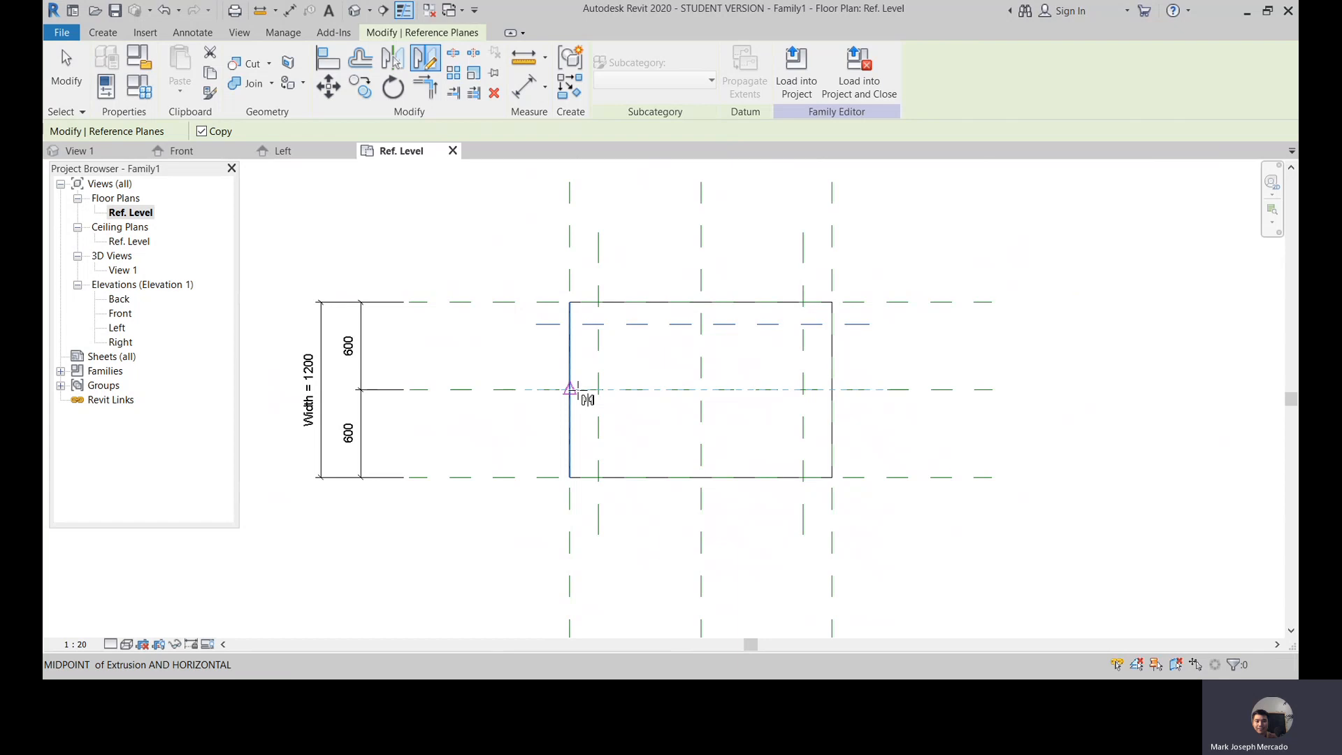
{"action": "left_click", "coordinate": [570, 389]}
{"action": "scroll", "coordinate": [718, 451], "scroll_direction": "down", "scroll_amount": 3}
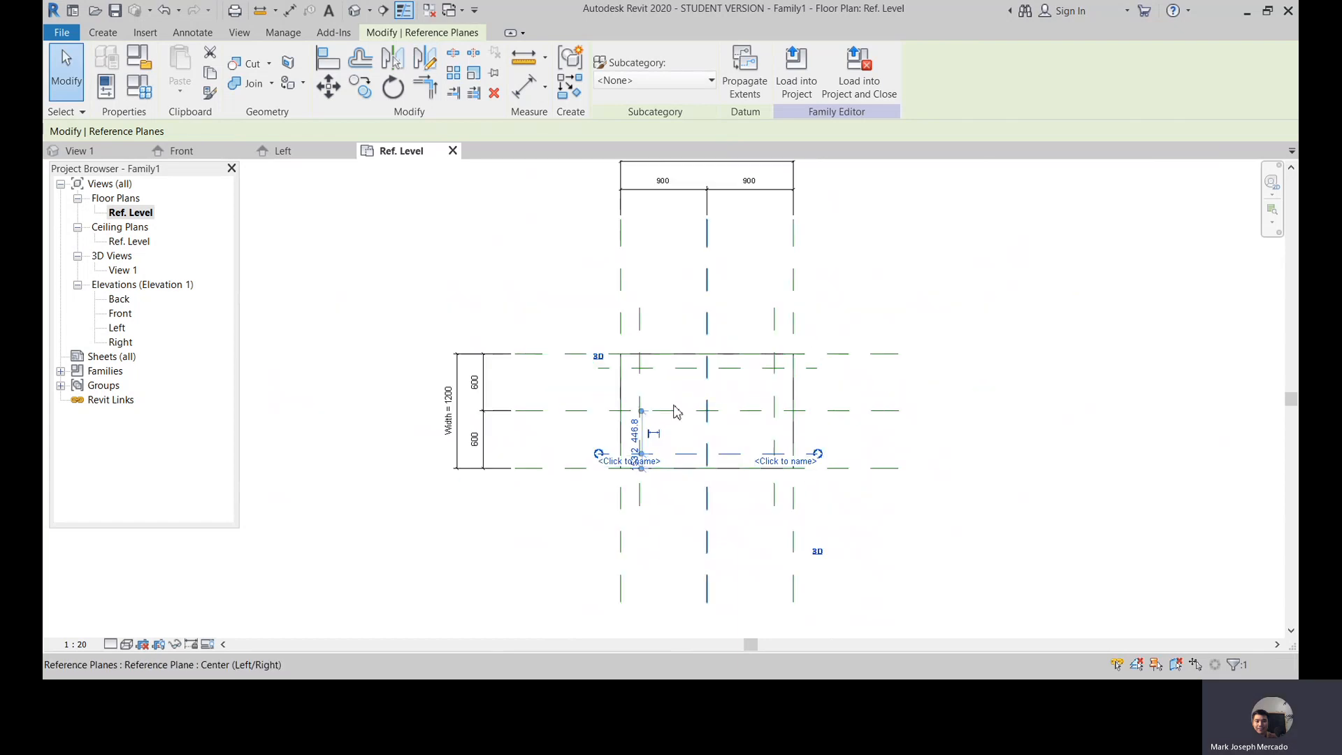
{"action": "scroll", "coordinate": [665, 387], "scroll_direction": "up", "scroll_amount": 6}
{"action": "scroll", "coordinate": [631, 366], "scroll_direction": "down", "scroll_amount": 2}
{"action": "left_click", "coordinate": [650, 396]}
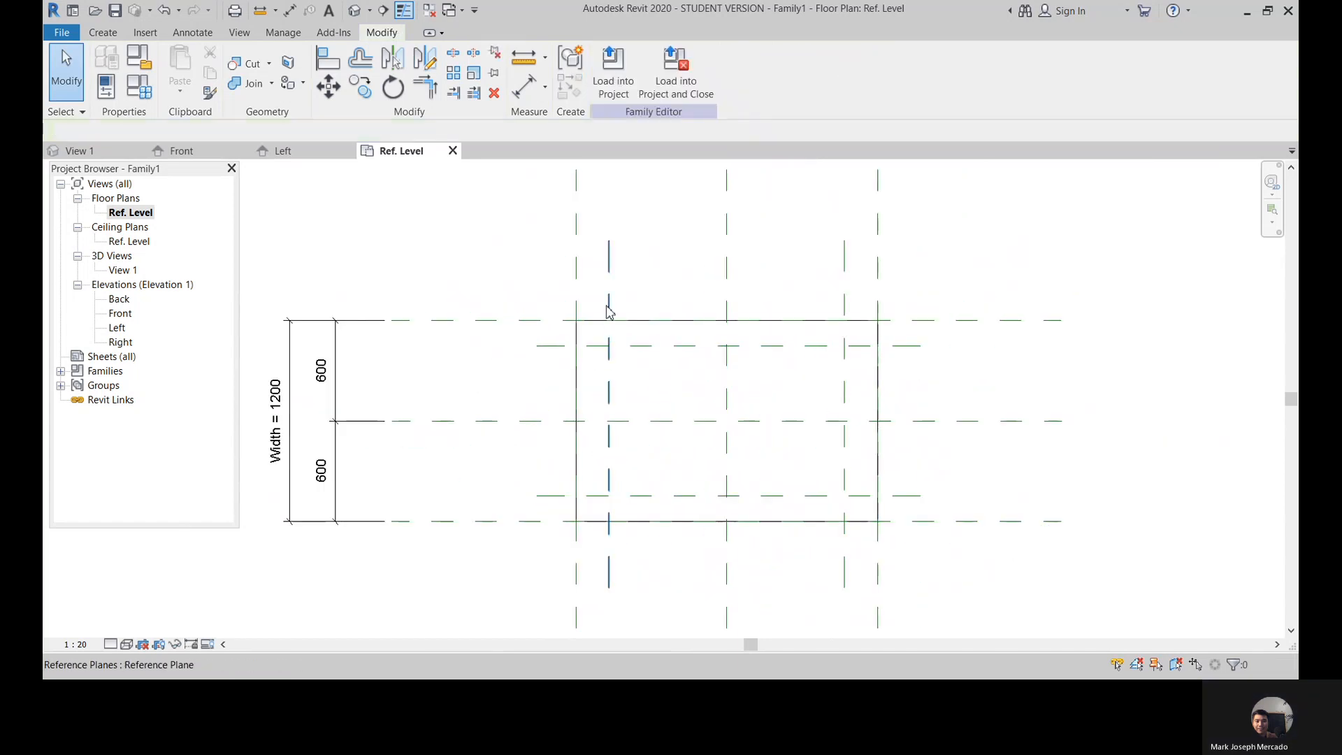
Step: Place an aligned dimension between the table top's left edge plane and the inner vertical plane beside it, above the slab
{"action": "scroll", "coordinate": [599, 307], "scroll_direction": "up", "scroll_amount": 2}
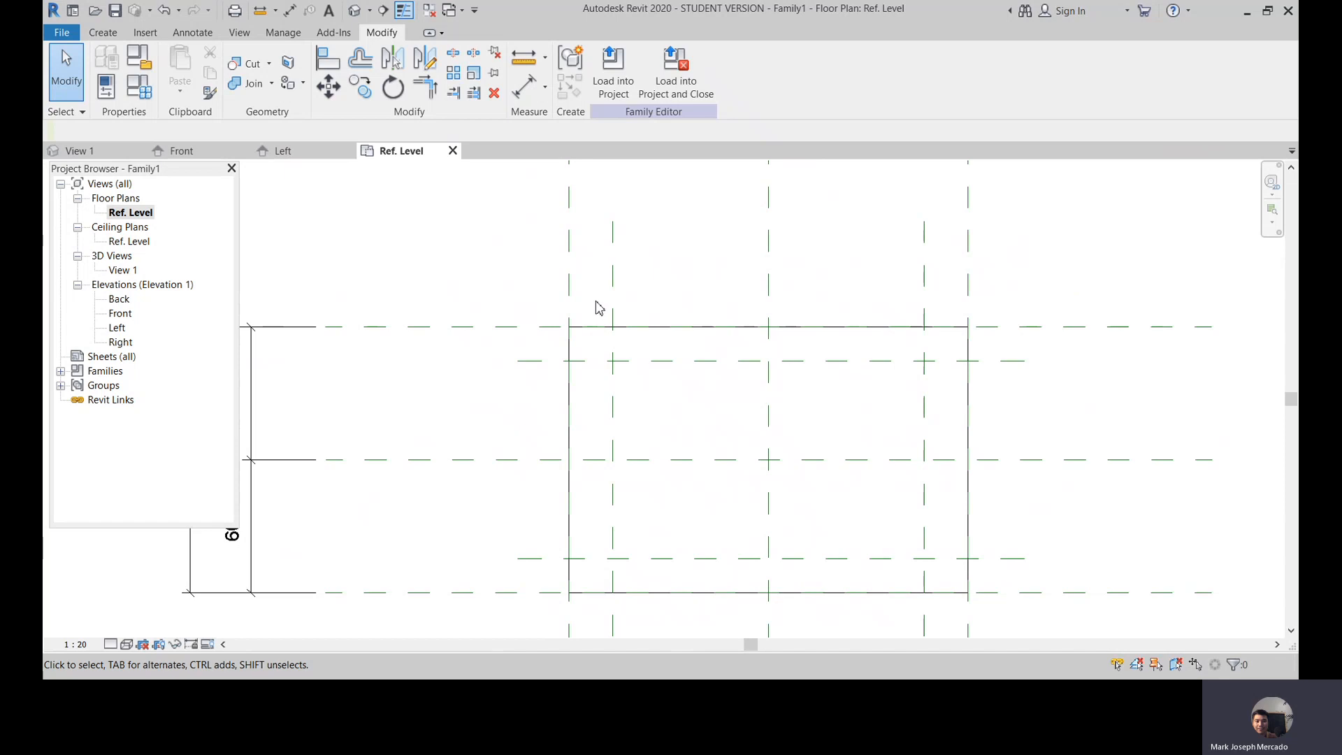
{"action": "scroll", "coordinate": [595, 310], "scroll_direction": "down", "scroll_amount": 1}
{"action": "key", "text": "d"}
{"action": "key", "text": "i"}
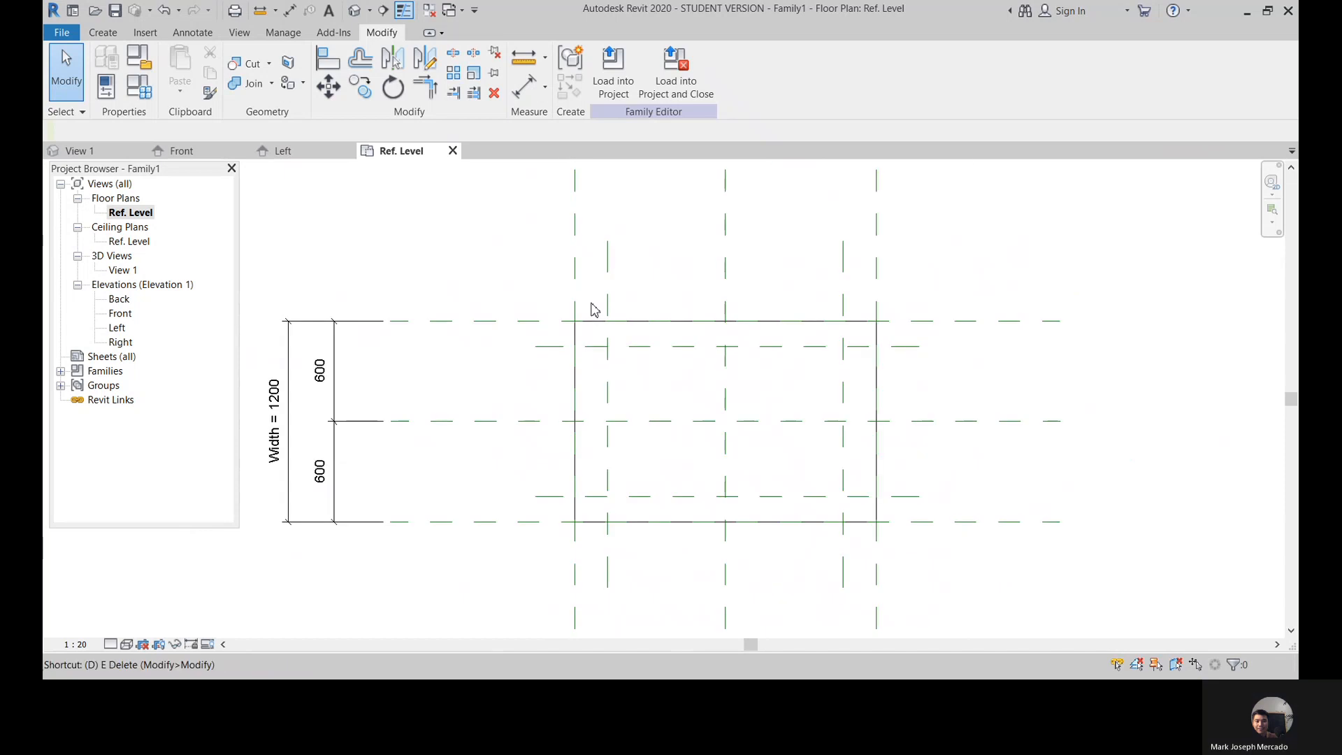
{"action": "left_click", "coordinate": [574, 302]}
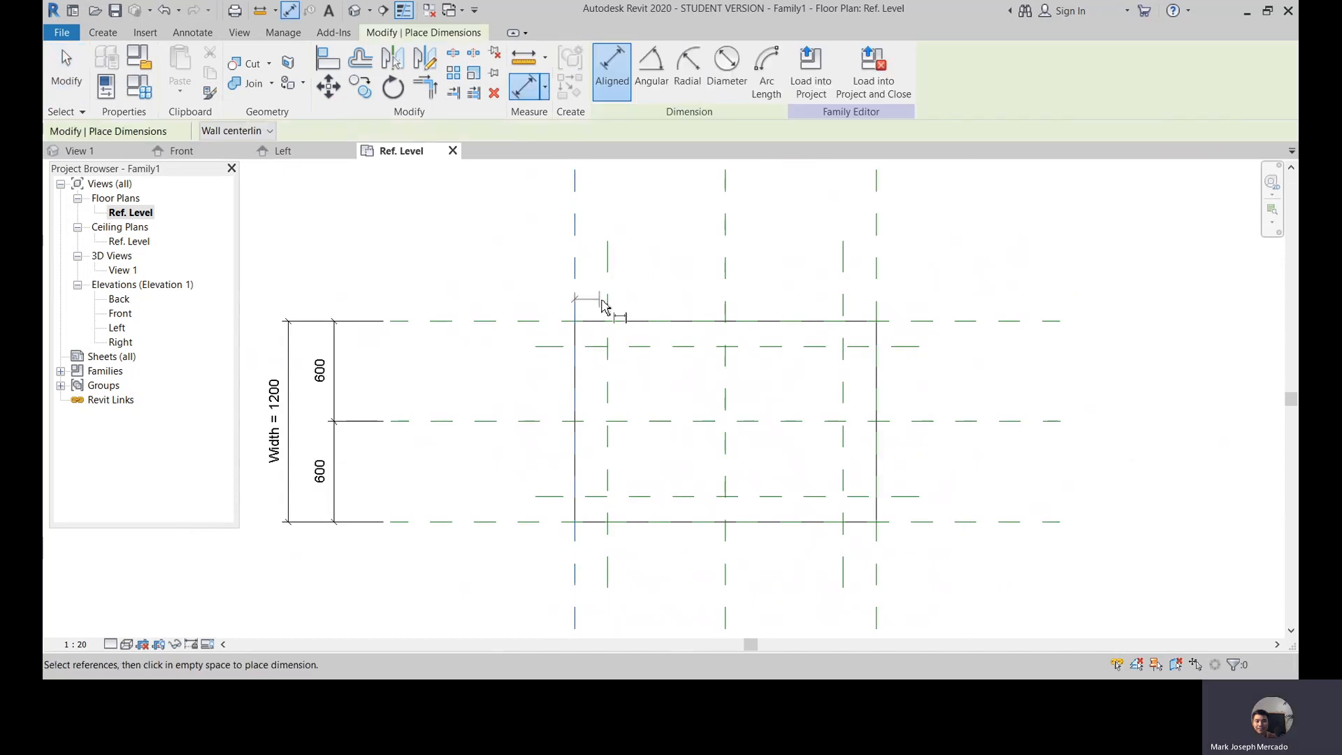
{"action": "left_click", "coordinate": [607, 302]}
{"action": "left_click", "coordinate": [607, 260]}
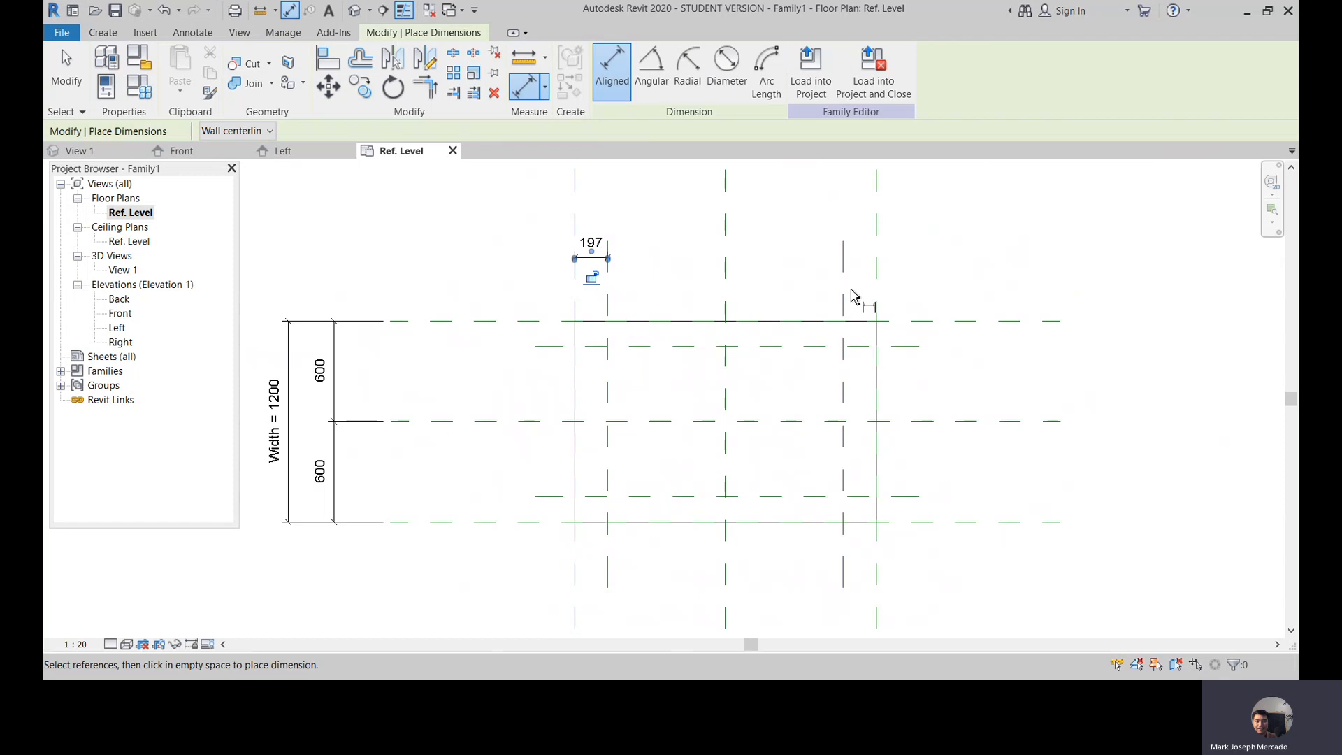
Step: Place an aligned dimension between the right inner vertical plane and the table top's right edge plane, level with the left one
{"action": "left_click", "coordinate": [843, 291]}
{"action": "left_click", "coordinate": [876, 292]}
{"action": "key", "text": "Escape"}
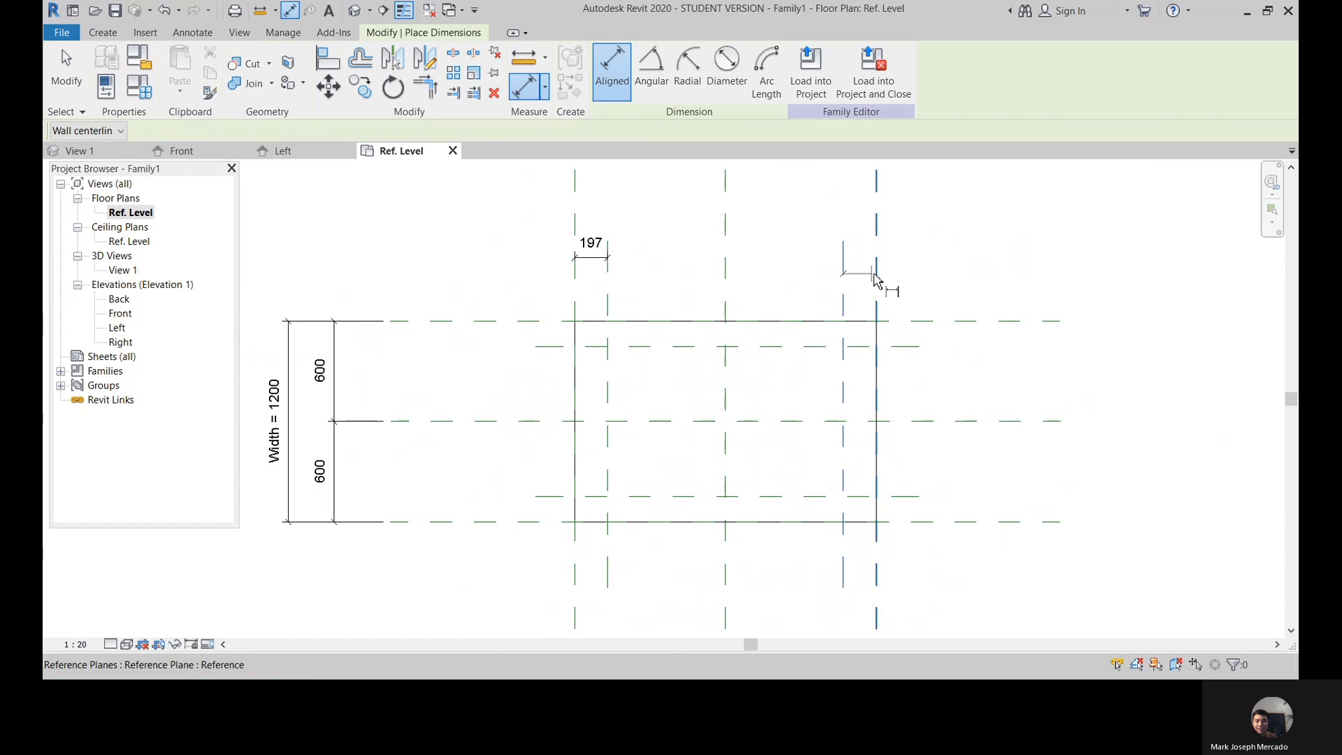
{"action": "left_click", "coordinate": [876, 278]}
{"action": "left_click", "coordinate": [870, 269]}
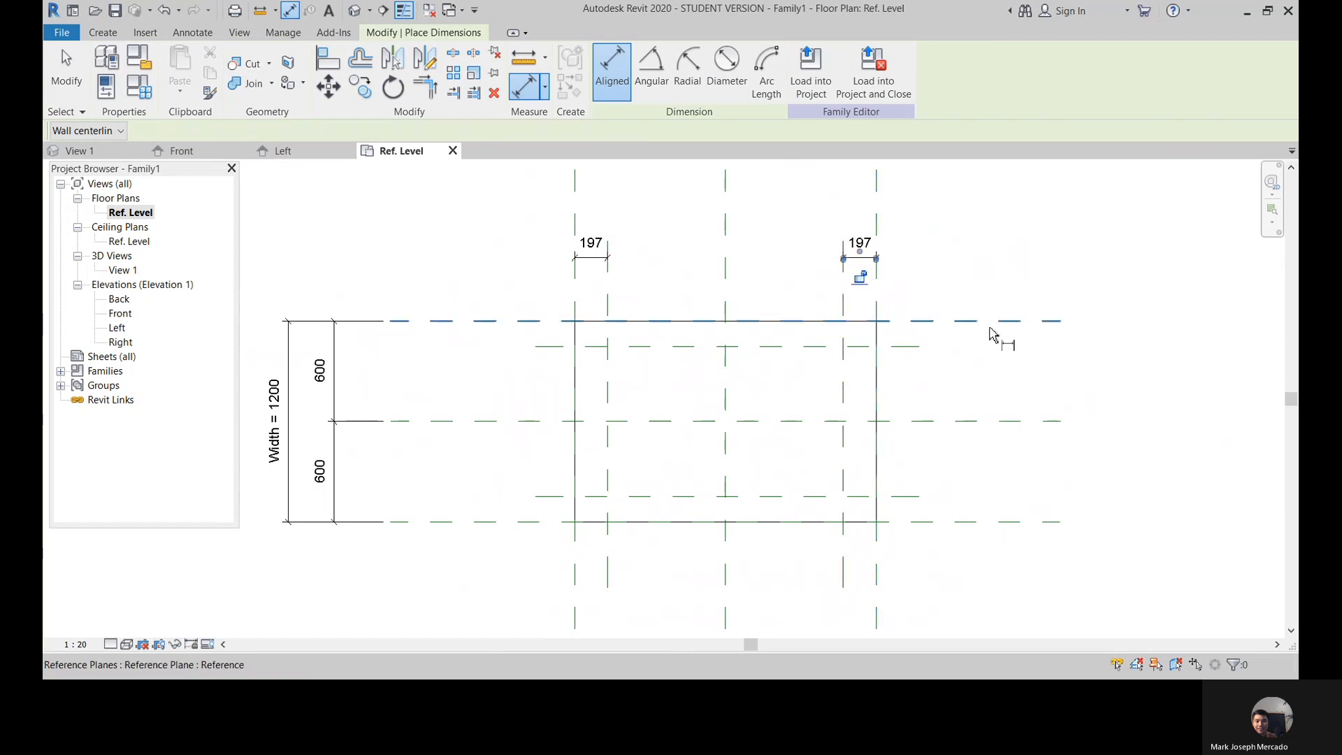
Step: Dimension the gap between the table top's upper edge plane and the upper inner horizontal plane, outside the slab's right end
{"action": "left_click", "coordinate": [915, 323]}
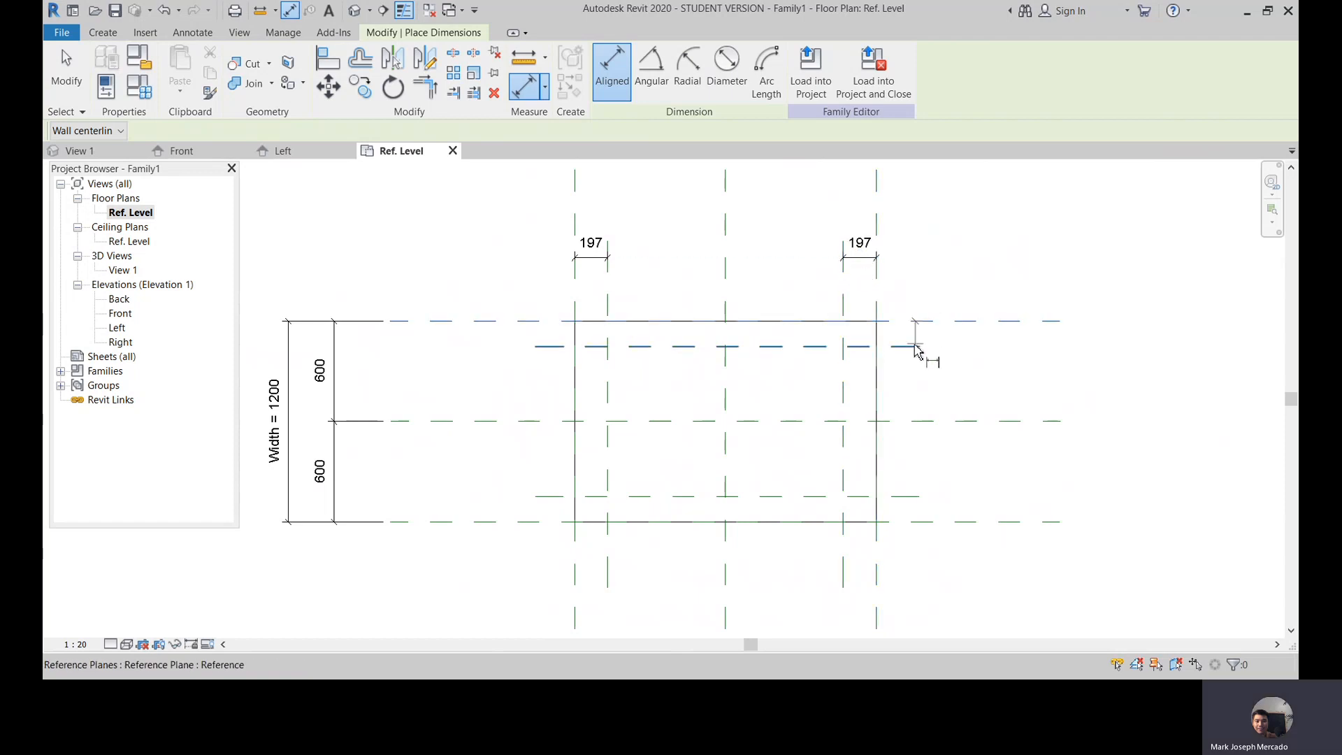
{"action": "left_click", "coordinate": [915, 345]}
{"action": "left_click", "coordinate": [941, 342]}
Step: Dimension the gap between the lower inner horizontal plane and the table top's lower edge plane, outside the slab's right end
{"action": "scroll", "coordinate": [875, 308], "scroll_direction": "down", "scroll_amount": 2}
{"action": "scroll", "coordinate": [913, 464], "scroll_direction": "up", "scroll_amount": 3}
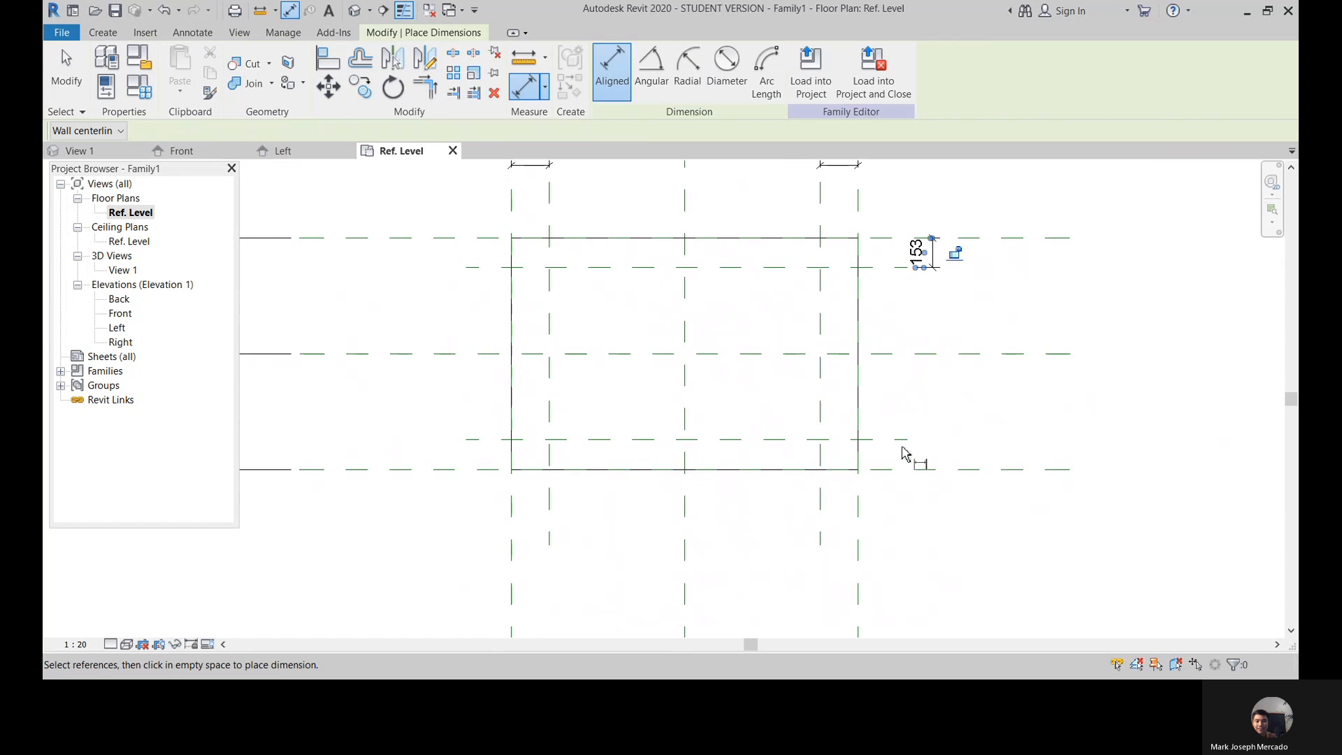
{"action": "left_click", "coordinate": [882, 439]}
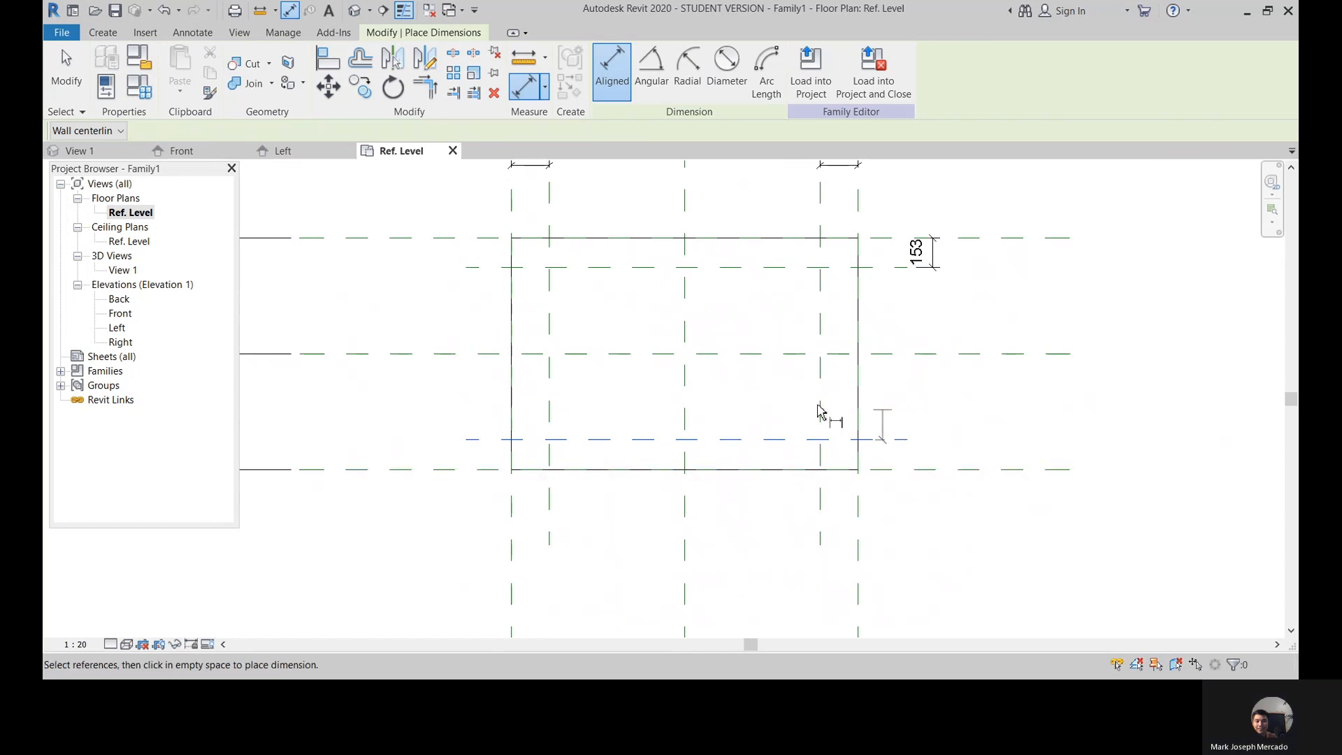
{"action": "scroll", "coordinate": [804, 427], "scroll_direction": "down", "scroll_amount": 2}
{"action": "left_click", "coordinate": [899, 455]}
{"action": "scroll", "coordinate": [920, 453], "scroll_direction": "up", "scroll_amount": 2}
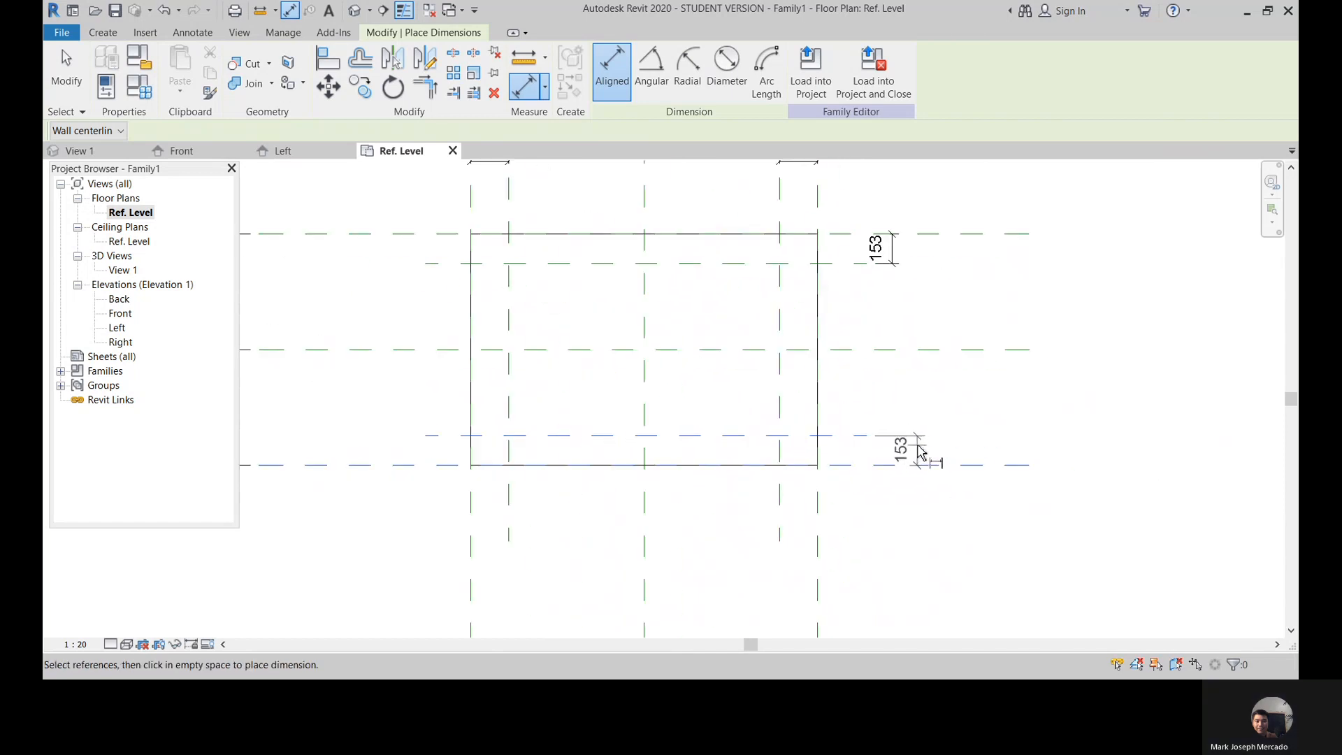
{"action": "left_click", "coordinate": [918, 453]}
{"action": "scroll", "coordinate": [950, 442], "scroll_direction": "down", "scroll_amount": 2}
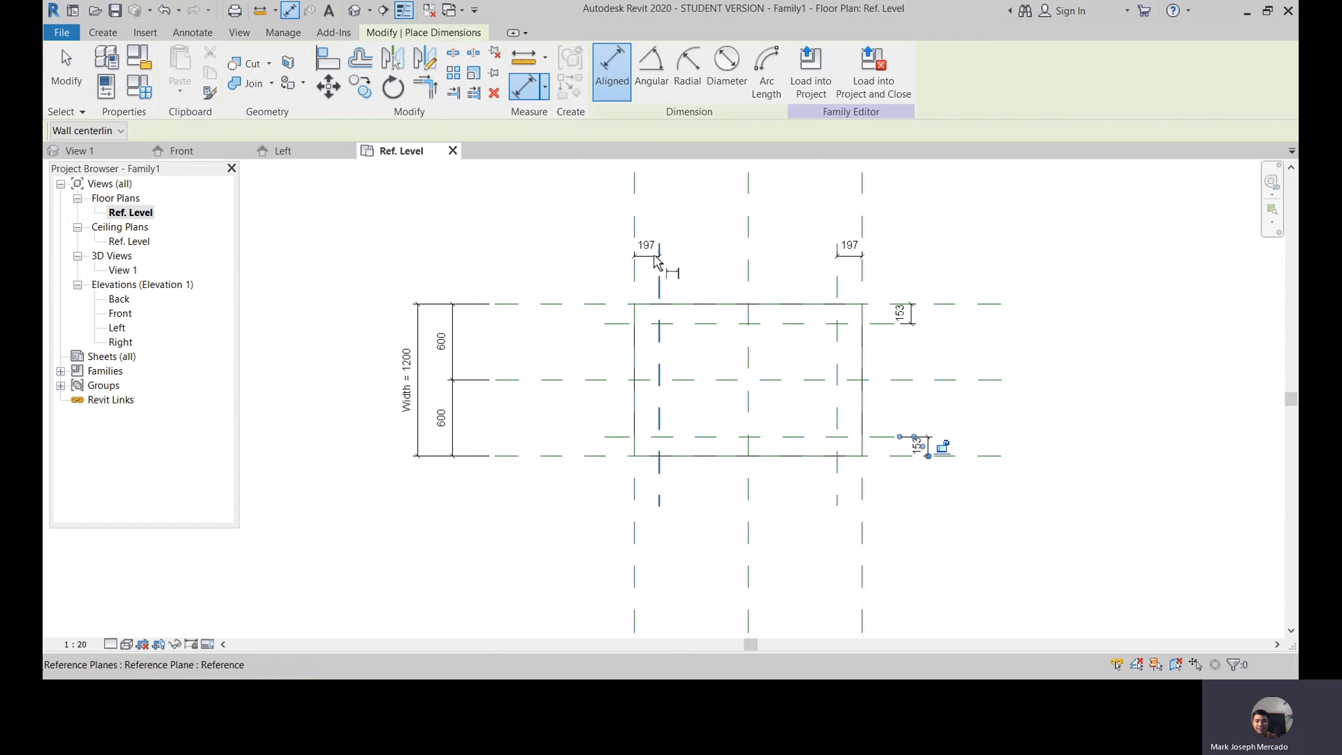
{"action": "key", "text": "Escape"}
{"action": "key", "text": "Escape"}
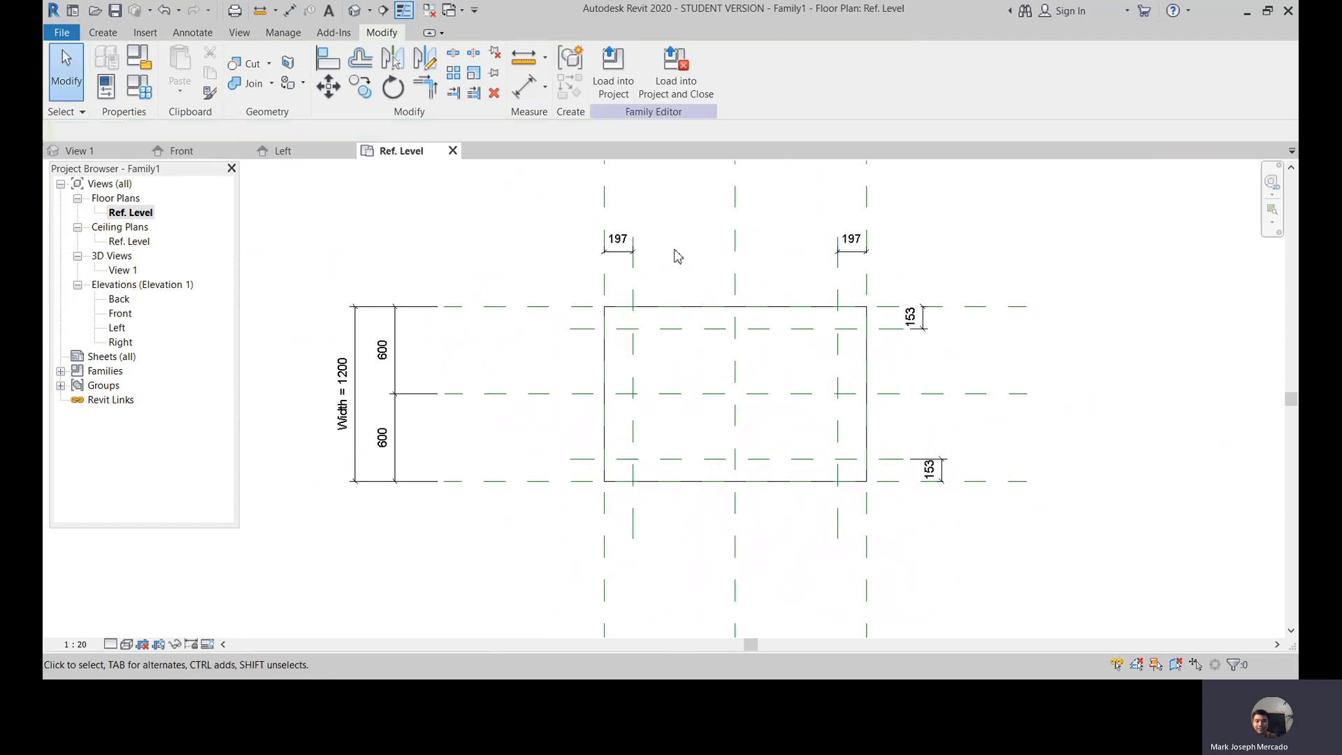
Step: Label the four inset dimensions around the table top with a new family type parameter named Leg
{"action": "left_click", "coordinate": [622, 253]}
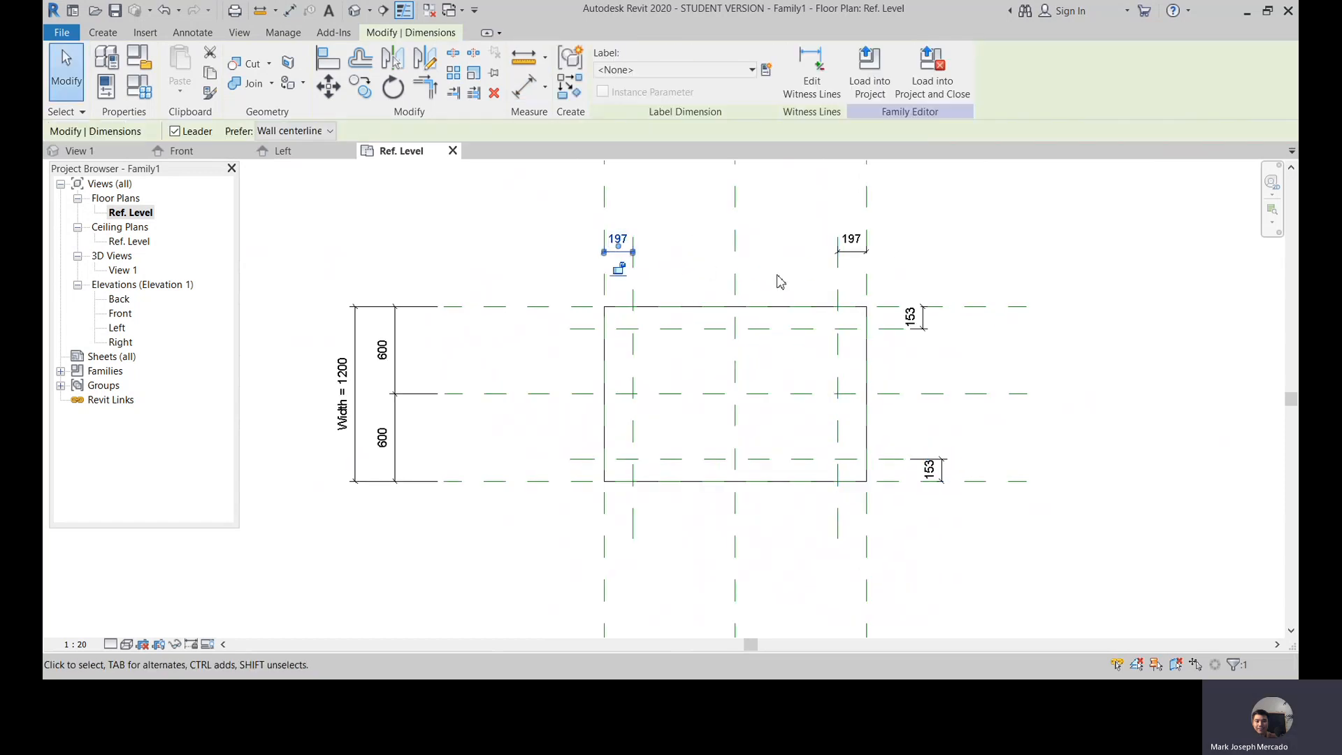
{"action": "left_click", "coordinate": [854, 259], "text": "ctrl"}
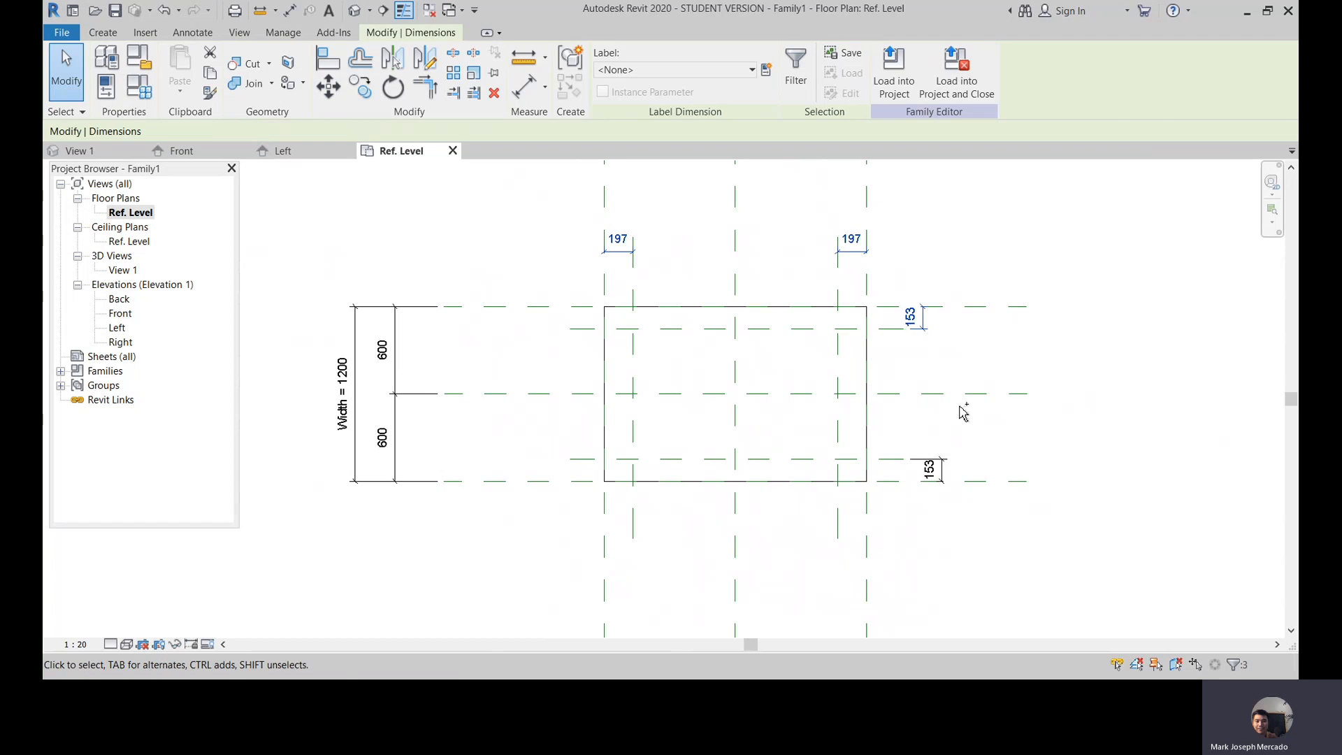
{"action": "left_click", "coordinate": [939, 470], "text": "ctrl"}
{"action": "left_click", "coordinate": [938, 471], "text": "ctrl"}
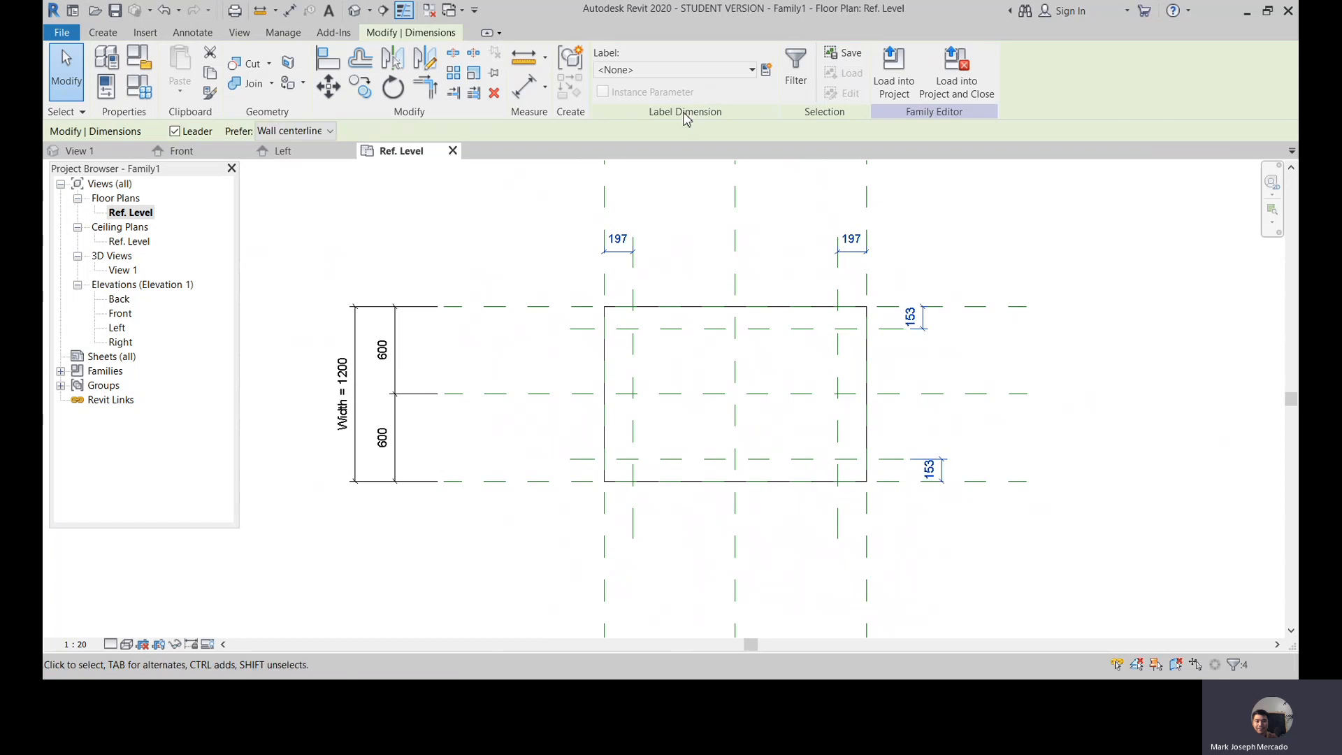
{"action": "left_click", "coordinate": [766, 70]}
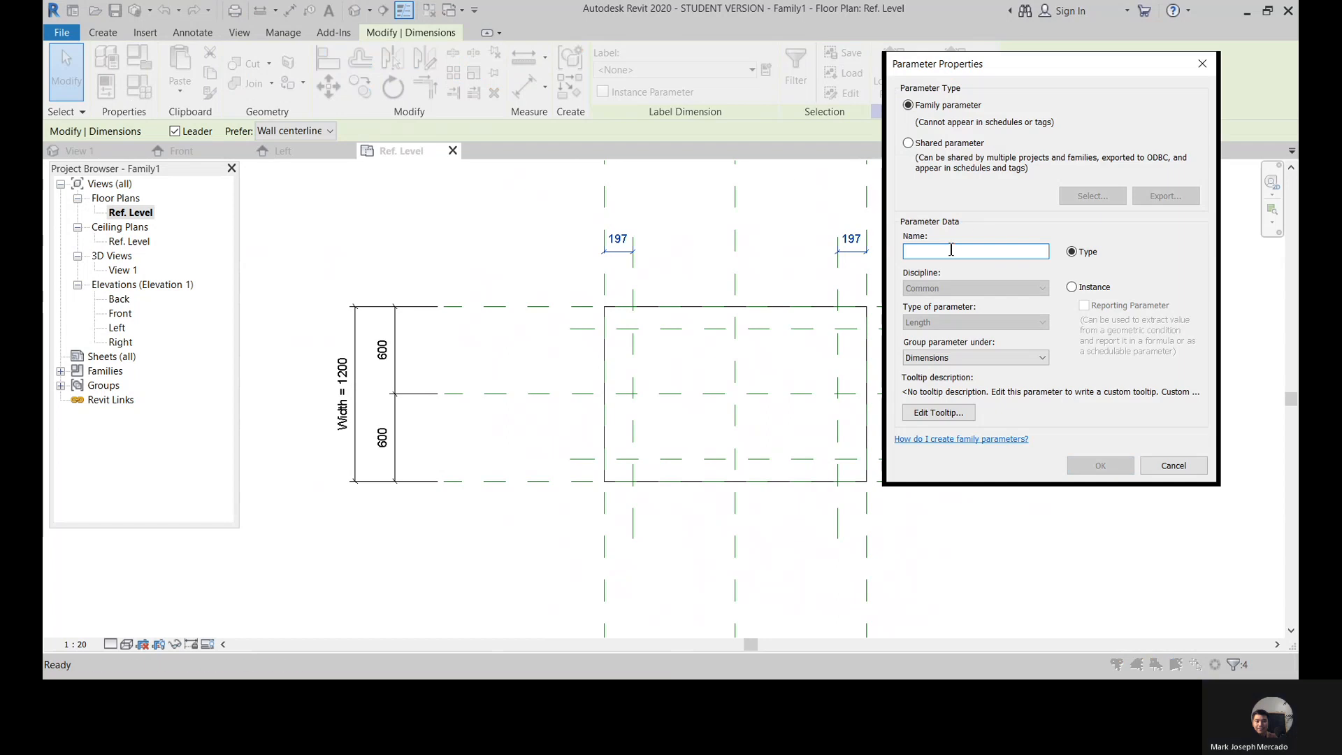
{"action": "type", "text": "Leg"}
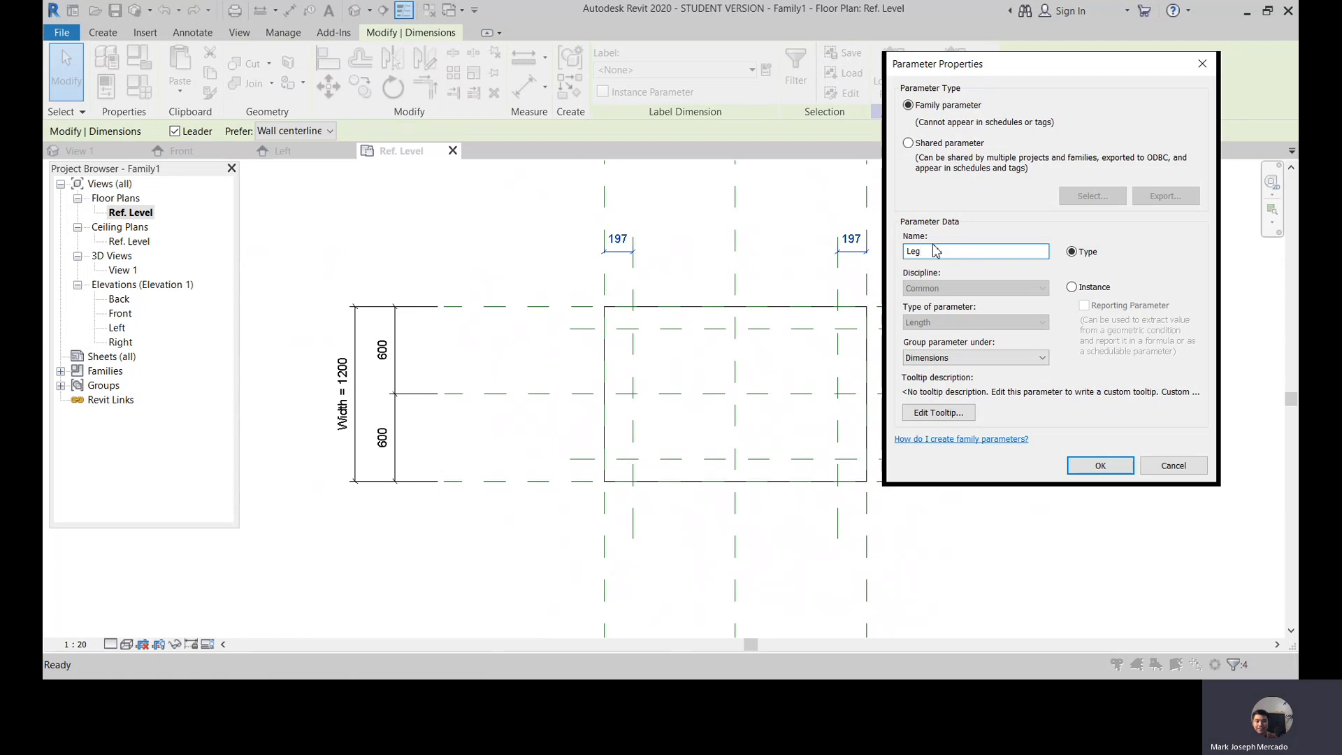
{"action": "left_click", "coordinate": [1100, 466]}
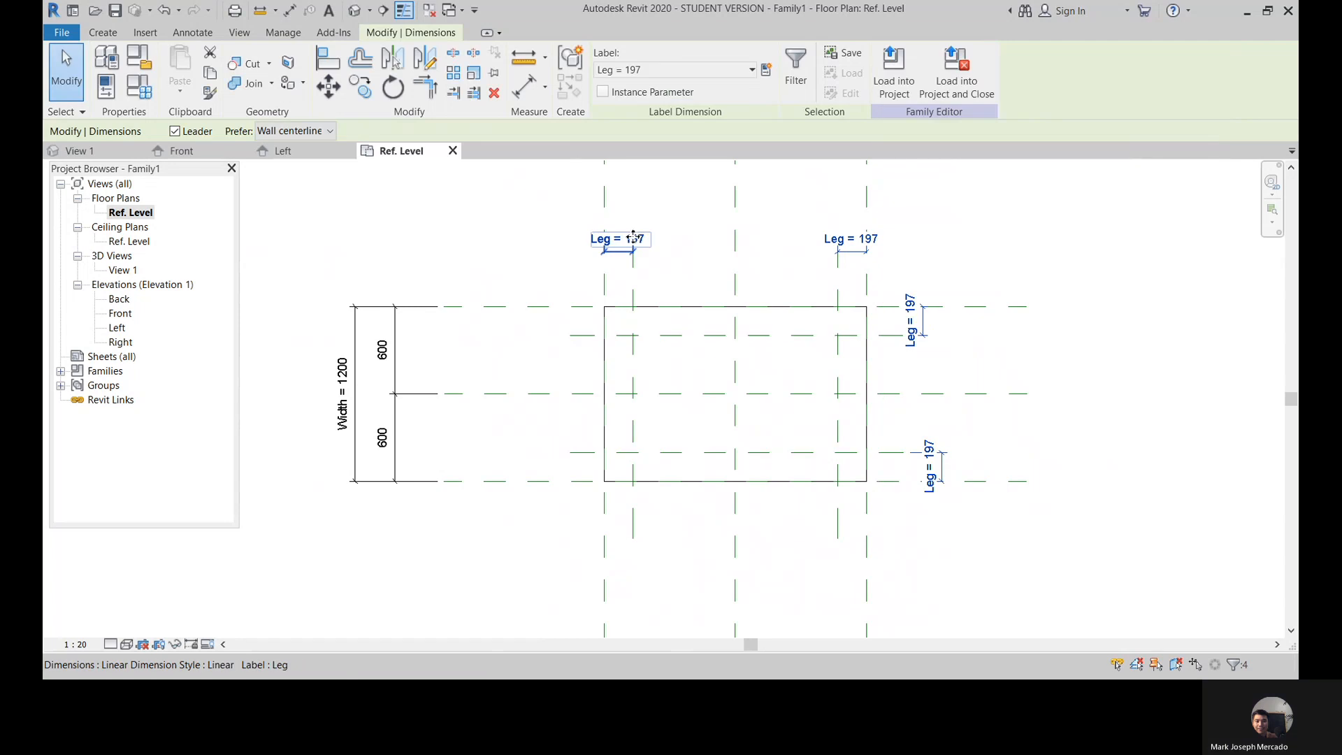
Step: Start a leg extrusion and sketch a circle of about 40 mm radius at the upper-left intersection of the inner reference planes
{"action": "scroll", "coordinate": [633, 300], "scroll_direction": "up", "scroll_amount": 1}
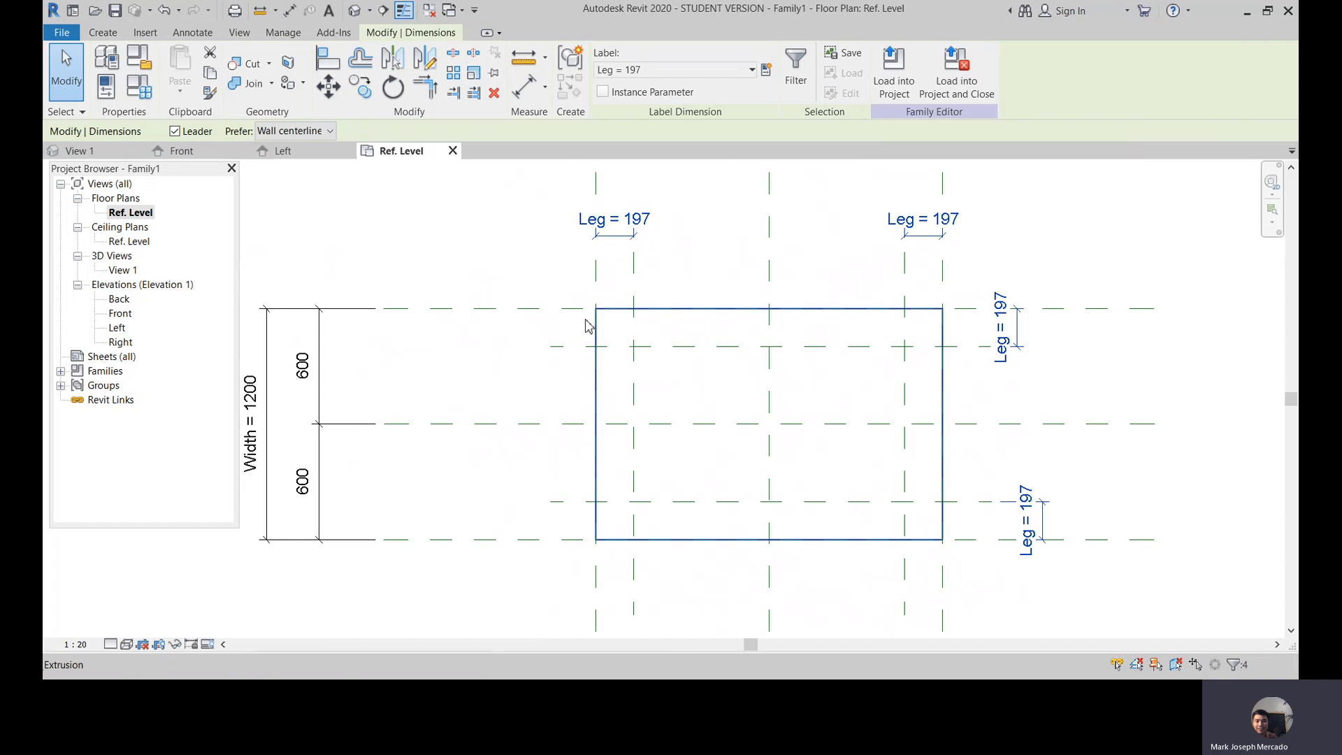
{"action": "scroll", "coordinate": [621, 350], "scroll_direction": "up", "scroll_amount": 1}
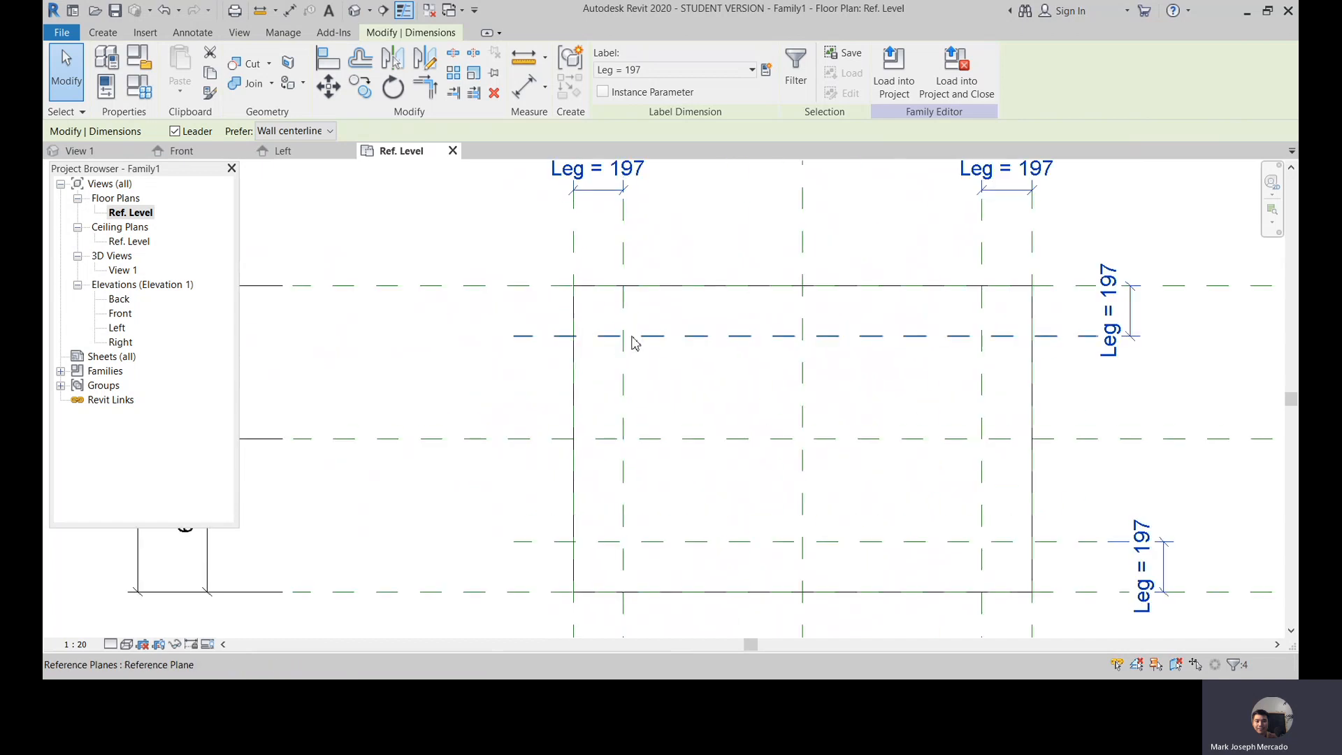
{"action": "scroll", "coordinate": [622, 329], "scroll_direction": "up", "scroll_amount": 1}
{"action": "left_click", "coordinate": [103, 33]}
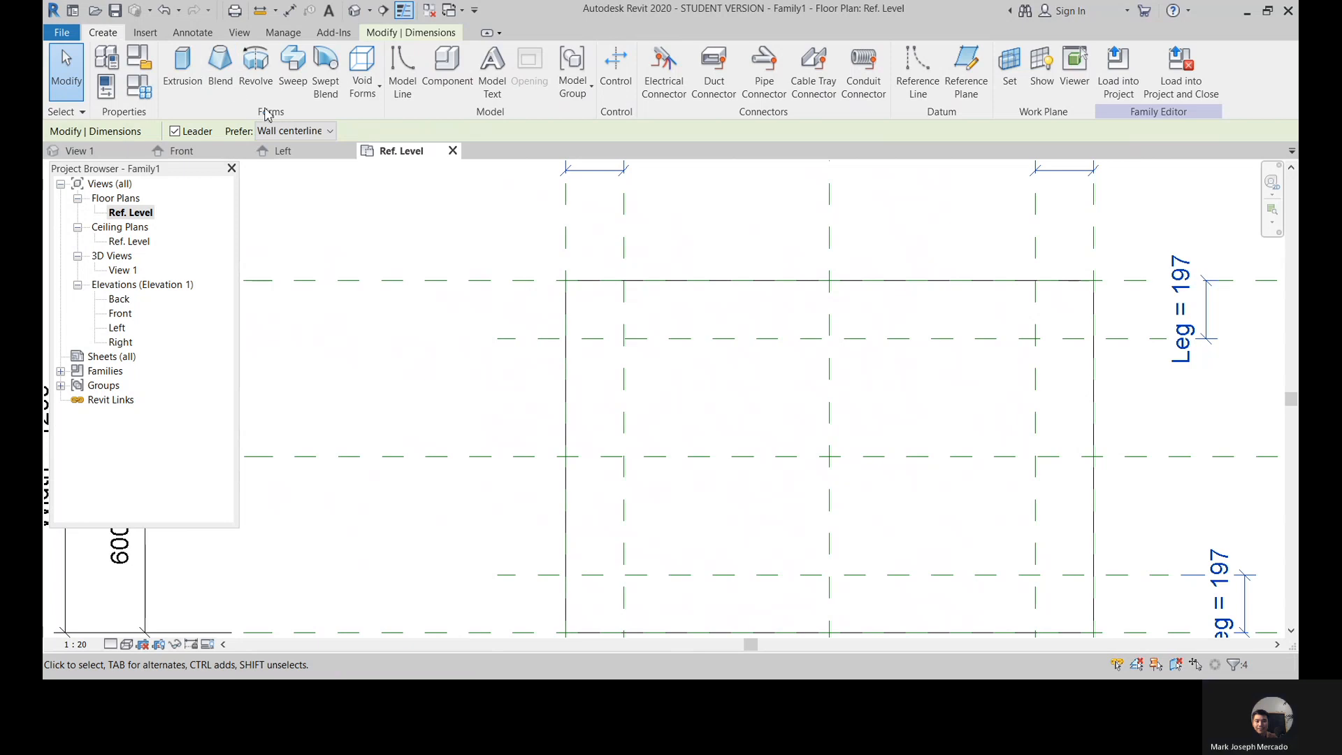
{"action": "left_click", "coordinate": [184, 69]}
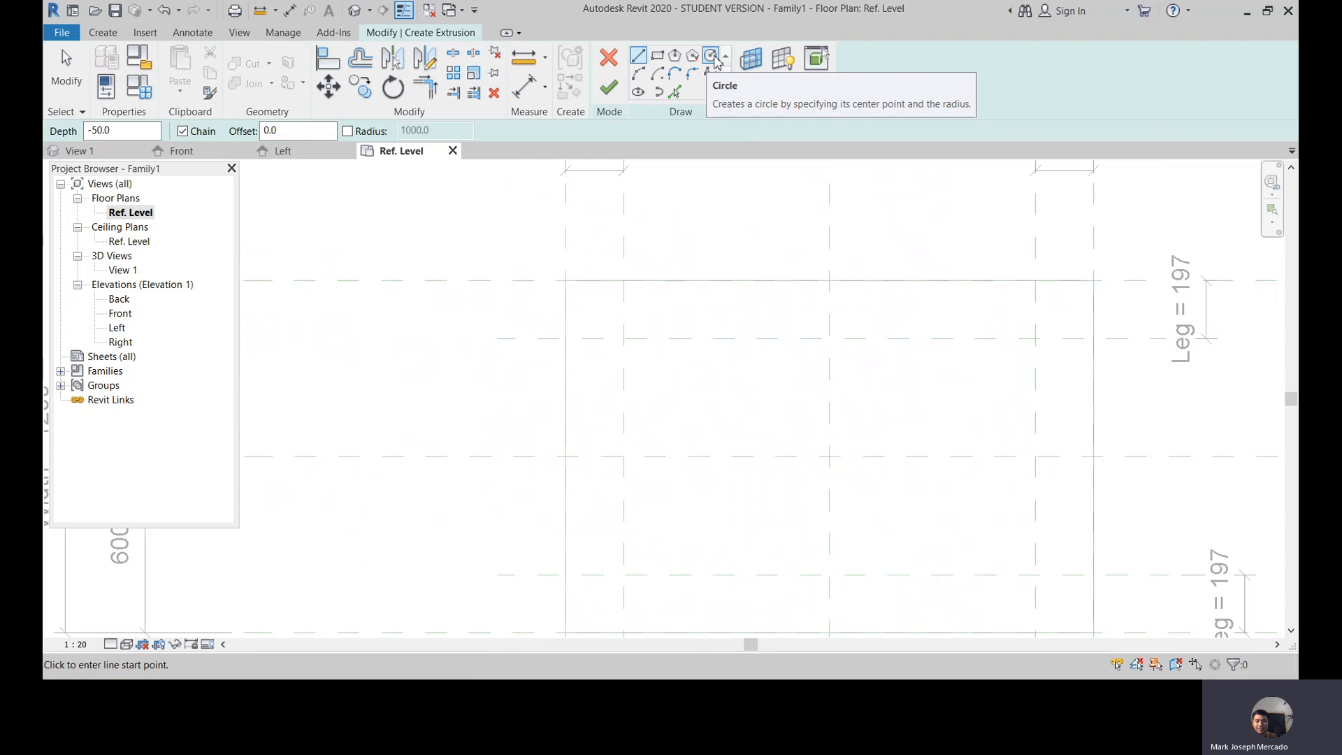
{"action": "left_click", "coordinate": [713, 59]}
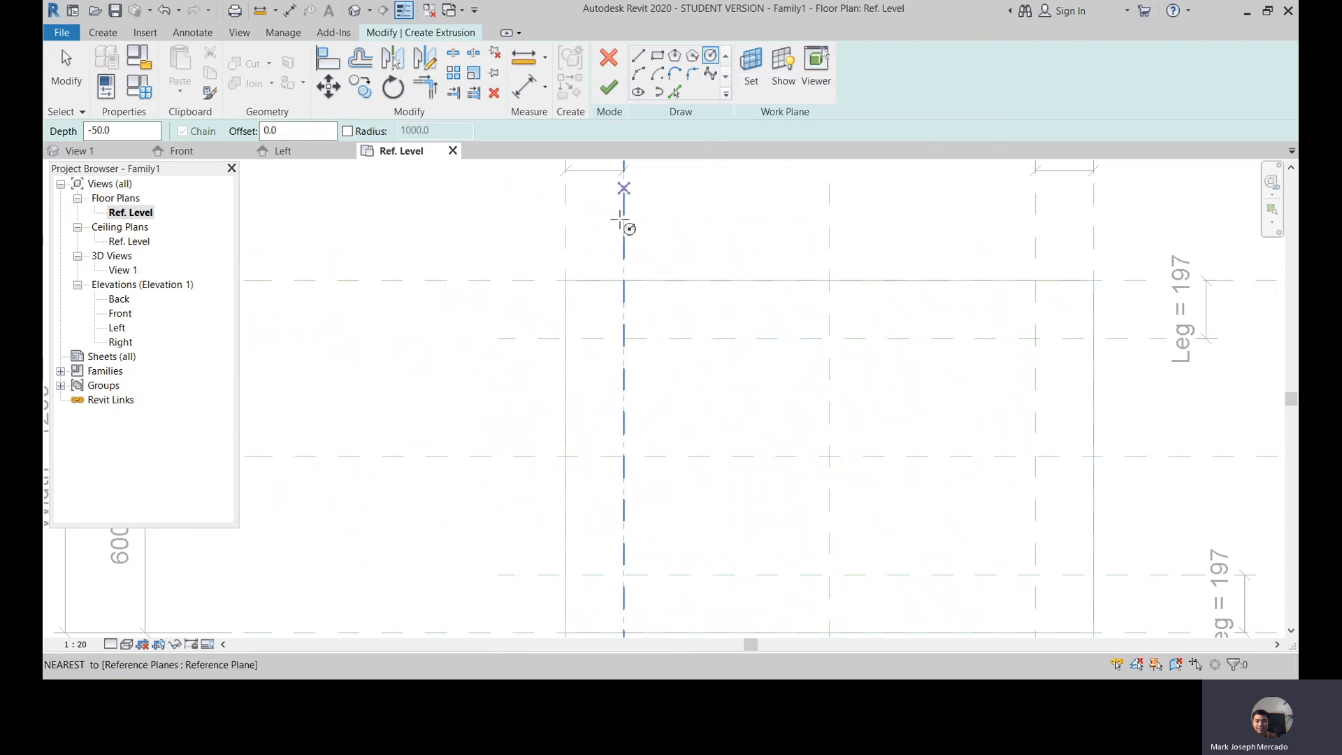
{"action": "scroll", "coordinate": [629, 339], "scroll_direction": "up", "scroll_amount": 4}
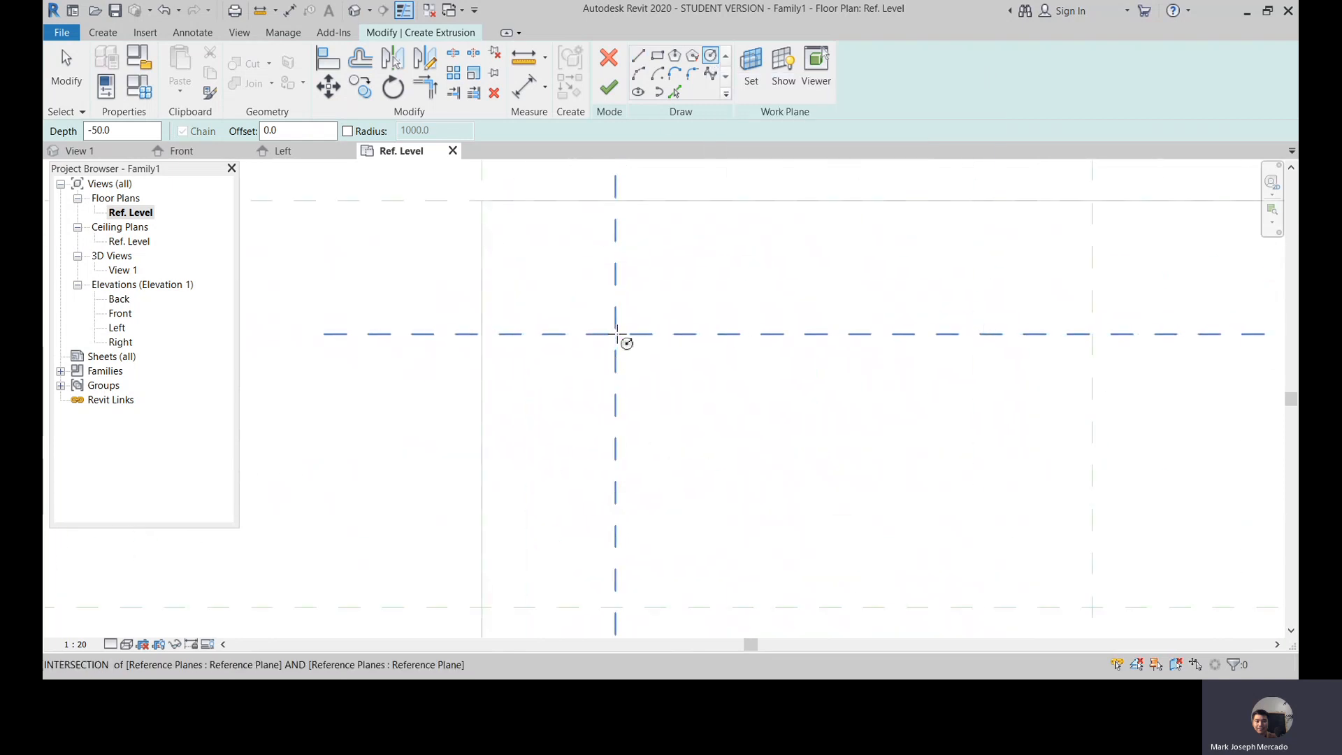
{"action": "left_click", "coordinate": [616, 334]}
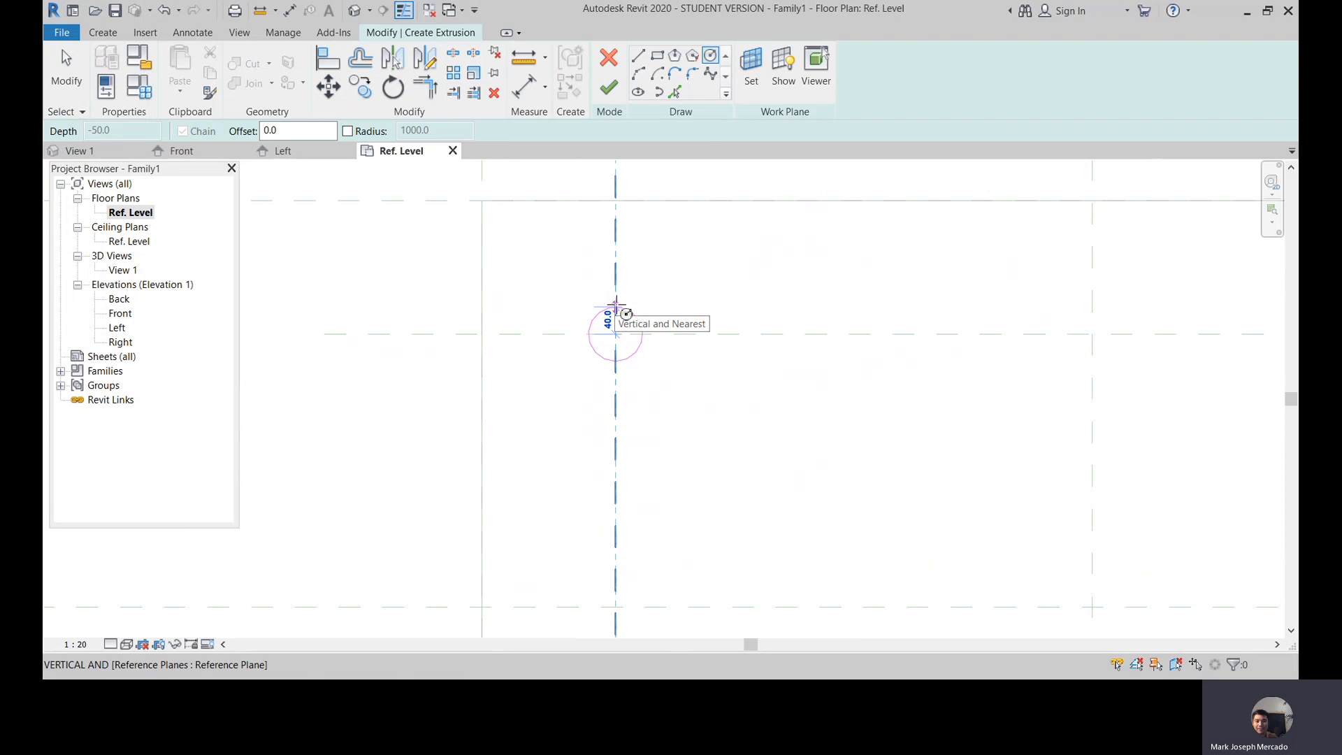
{"action": "left_click", "coordinate": [616, 307]}
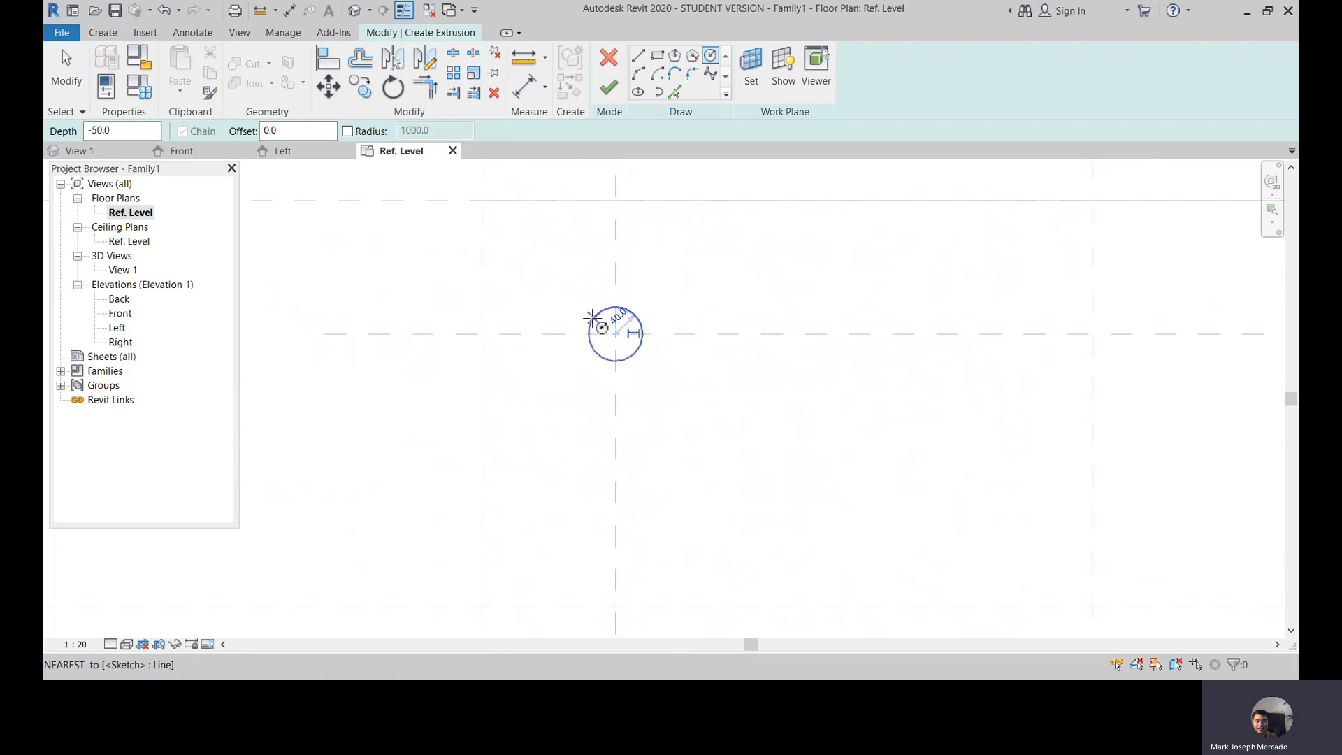
{"action": "key", "text": "Escape"}
{"action": "key", "text": "Escape"}
Step: Mirror a copy of the leg circle across the Center (Left/Right) plane to the upper-right inner intersection
{"action": "scroll", "coordinate": [563, 302], "scroll_direction": "down", "scroll_amount": 3}
{"action": "scroll", "coordinate": [564, 302], "scroll_direction": "down", "scroll_amount": 1}
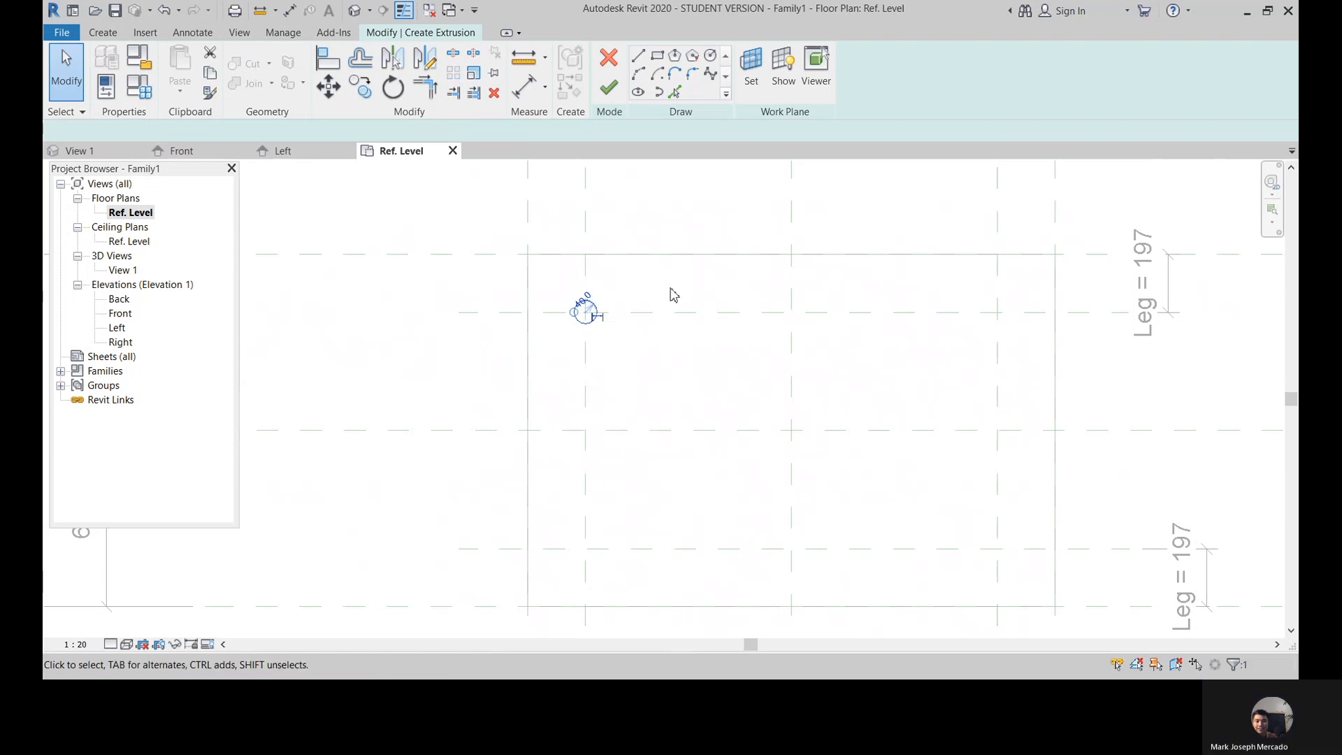
{"action": "left_click_drag", "start_coordinate": [548, 277], "coordinate": [626, 355]}
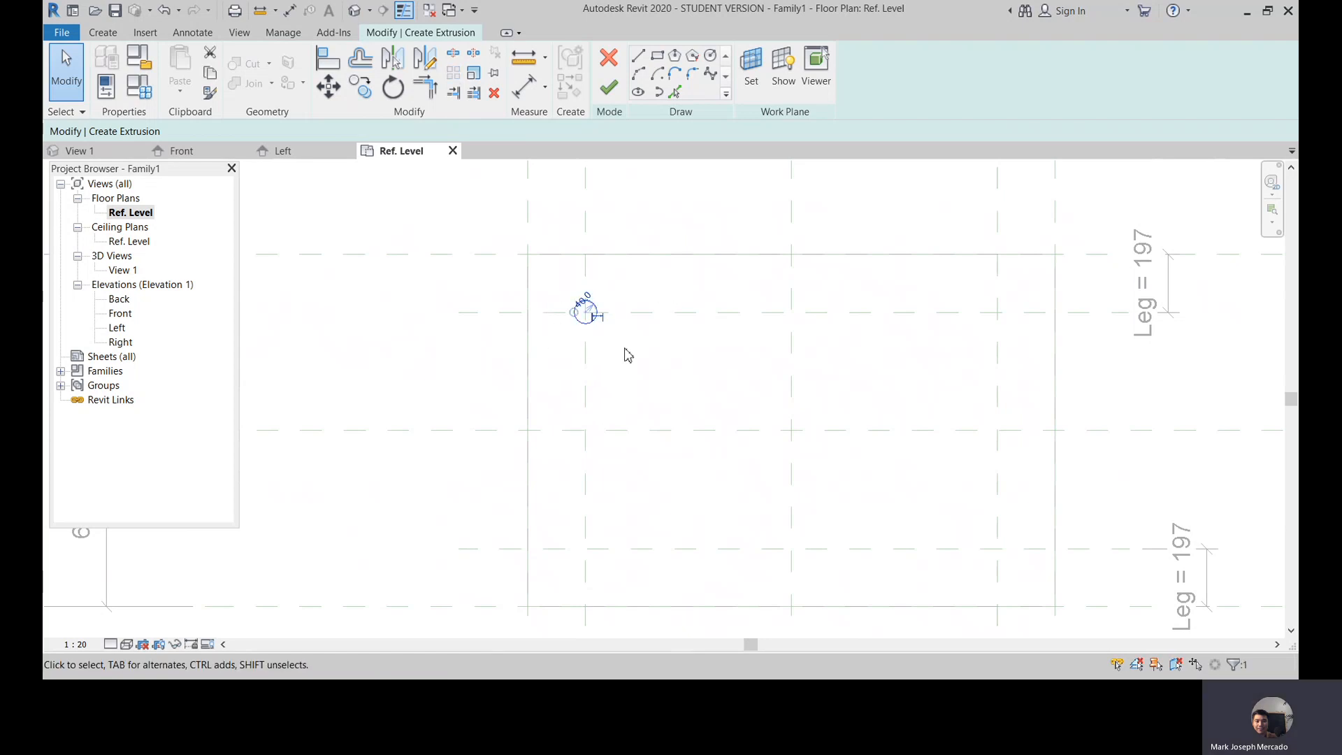
{"action": "key", "text": "d"}
{"action": "key", "text": "m"}
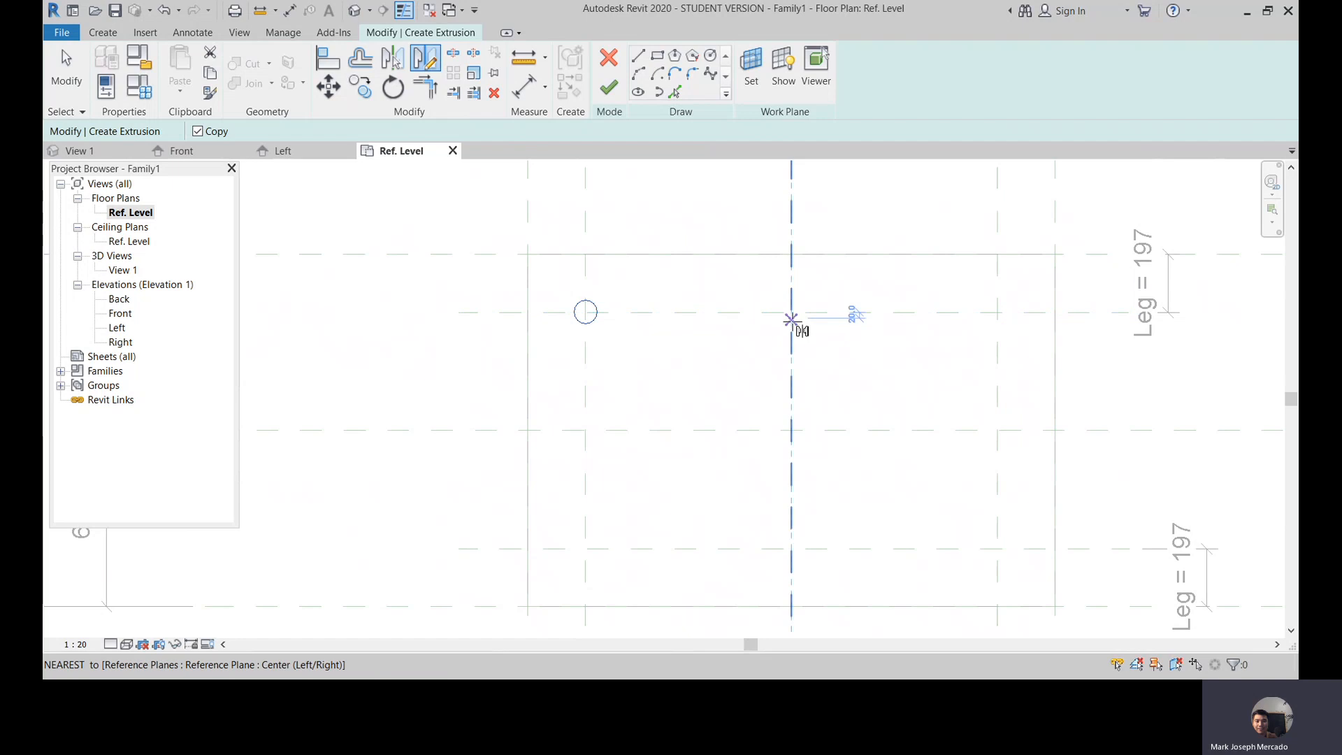
{"action": "left_click", "coordinate": [788, 315]}
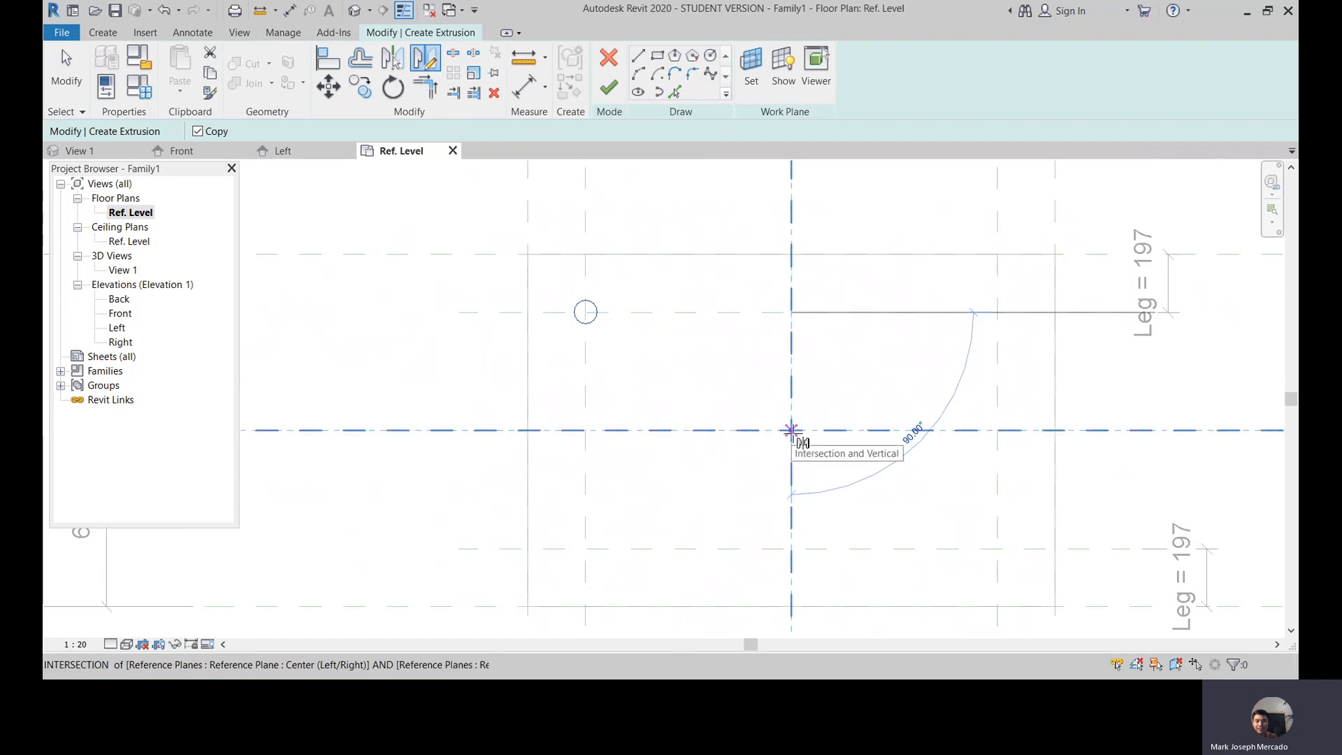
{"action": "left_click", "coordinate": [791, 430]}
Step: Mirror copies of both upper leg circles across the Center (Front/Back) plane to the lower inner intersections
{"action": "scroll", "coordinate": [695, 283], "scroll_direction": "down", "scroll_amount": 2}
{"action": "left_click_drag", "start_coordinate": [594, 279], "coordinate": [937, 351]}
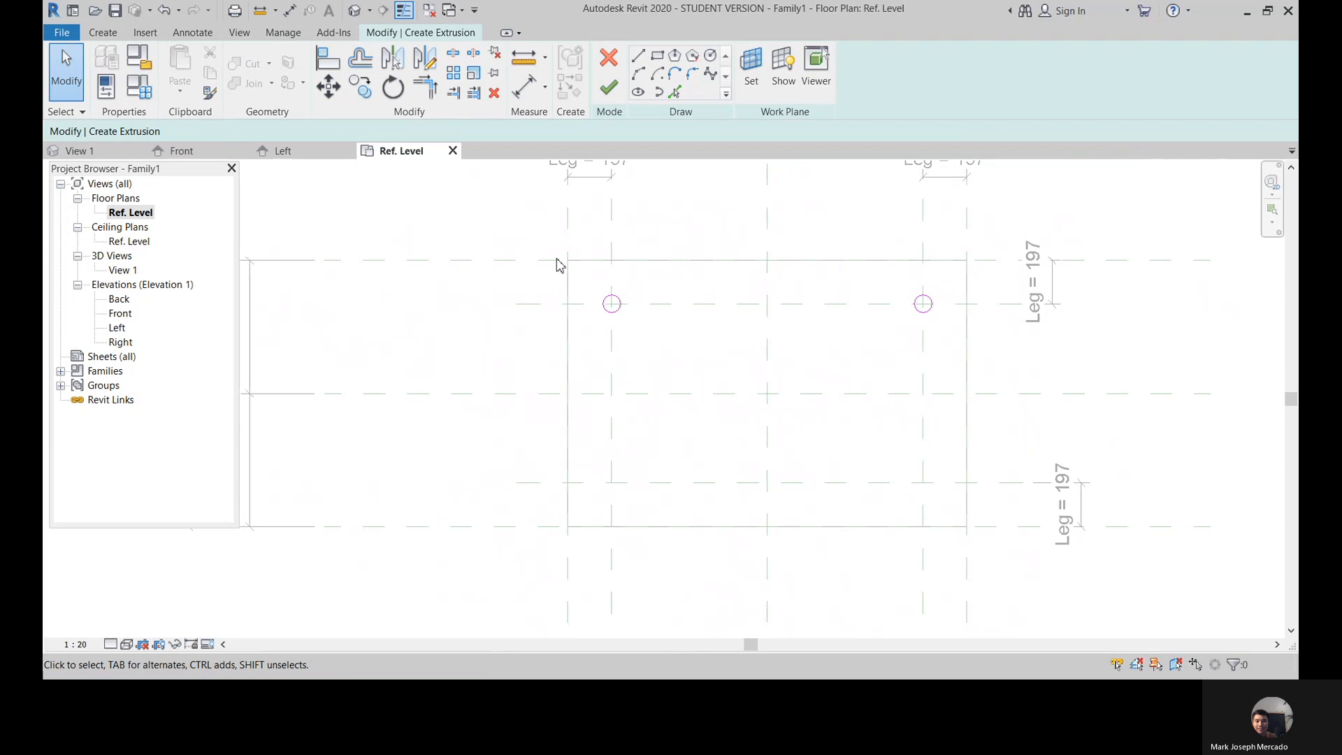
{"action": "left_click_drag", "start_coordinate": [589, 288], "coordinate": [945, 344]}
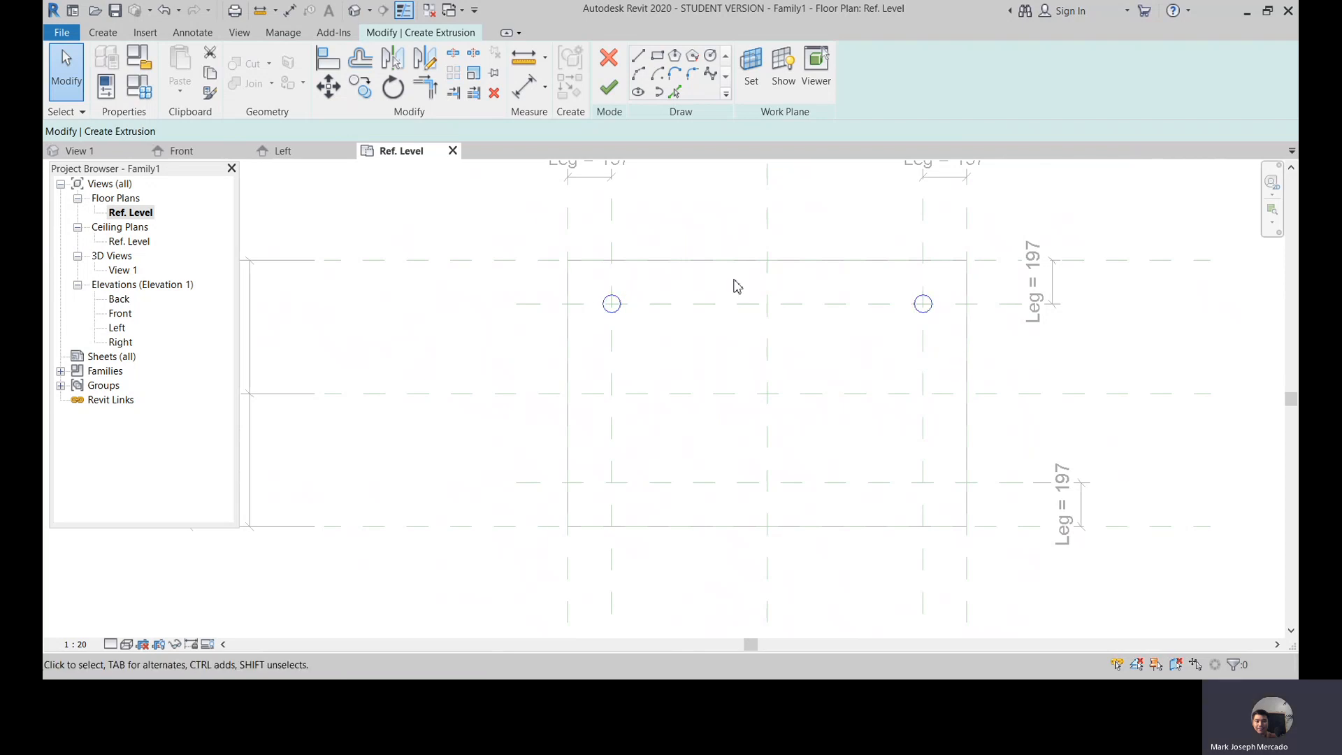
{"action": "left_click_drag", "start_coordinate": [593, 283], "coordinate": [961, 360]}
{"action": "key", "text": "m"}
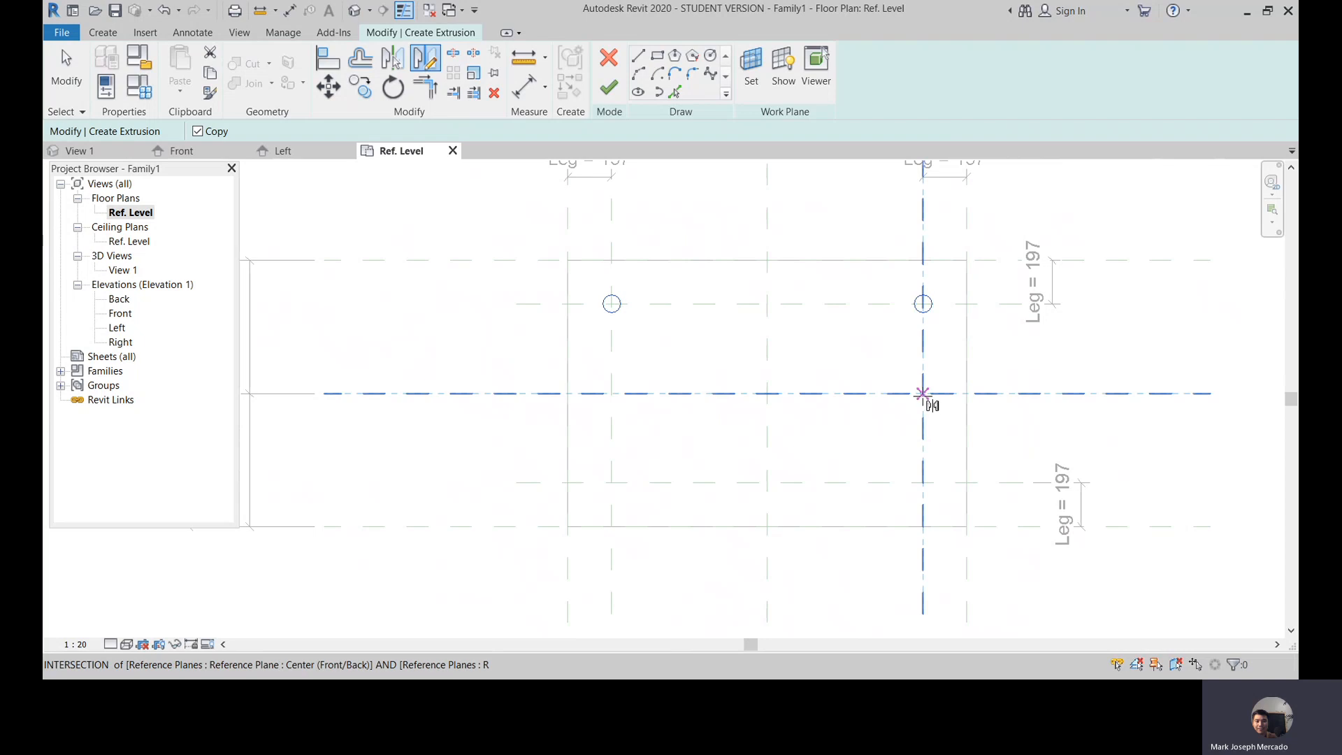
{"action": "left_click", "coordinate": [922, 392]}
{"action": "left_click", "coordinate": [615, 392]}
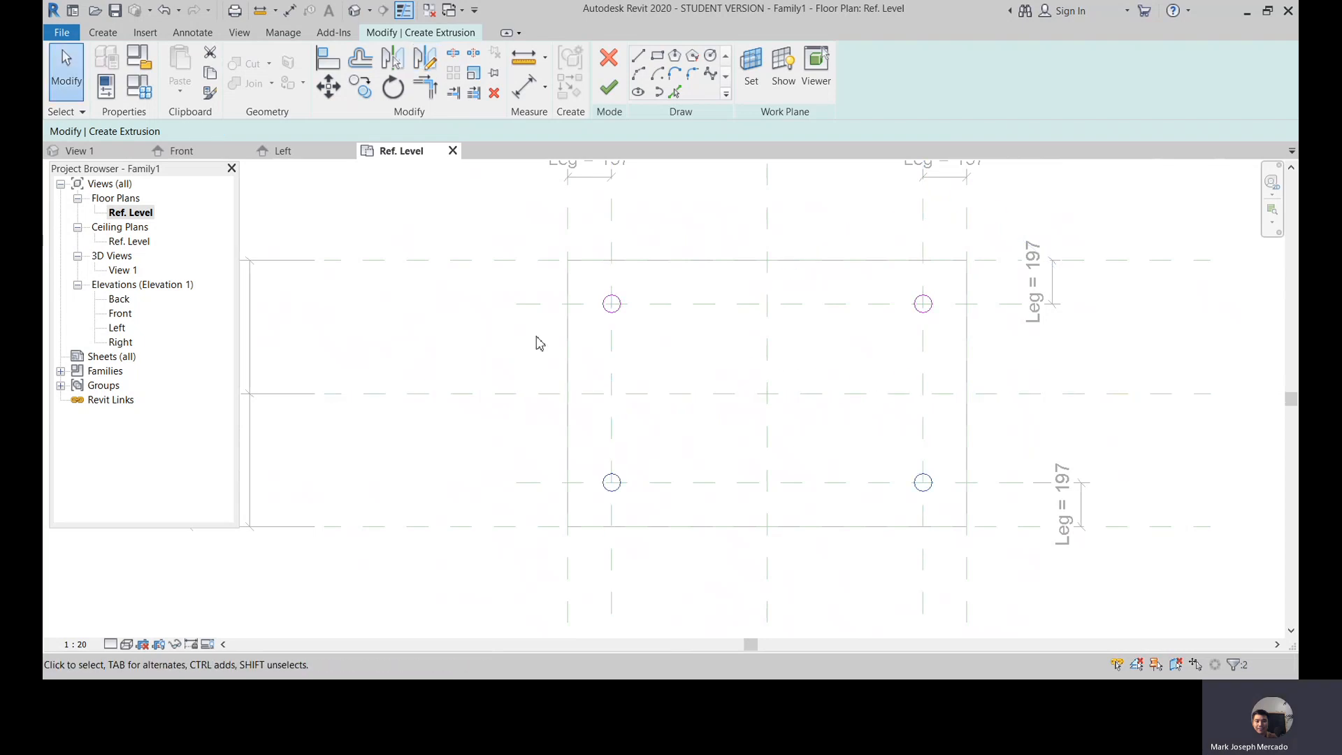
Step: Finish the four-leg extrusion with a depth of 700 and keep Level : Ref. Level as its work plane
{"action": "left_click", "coordinate": [610, 89]}
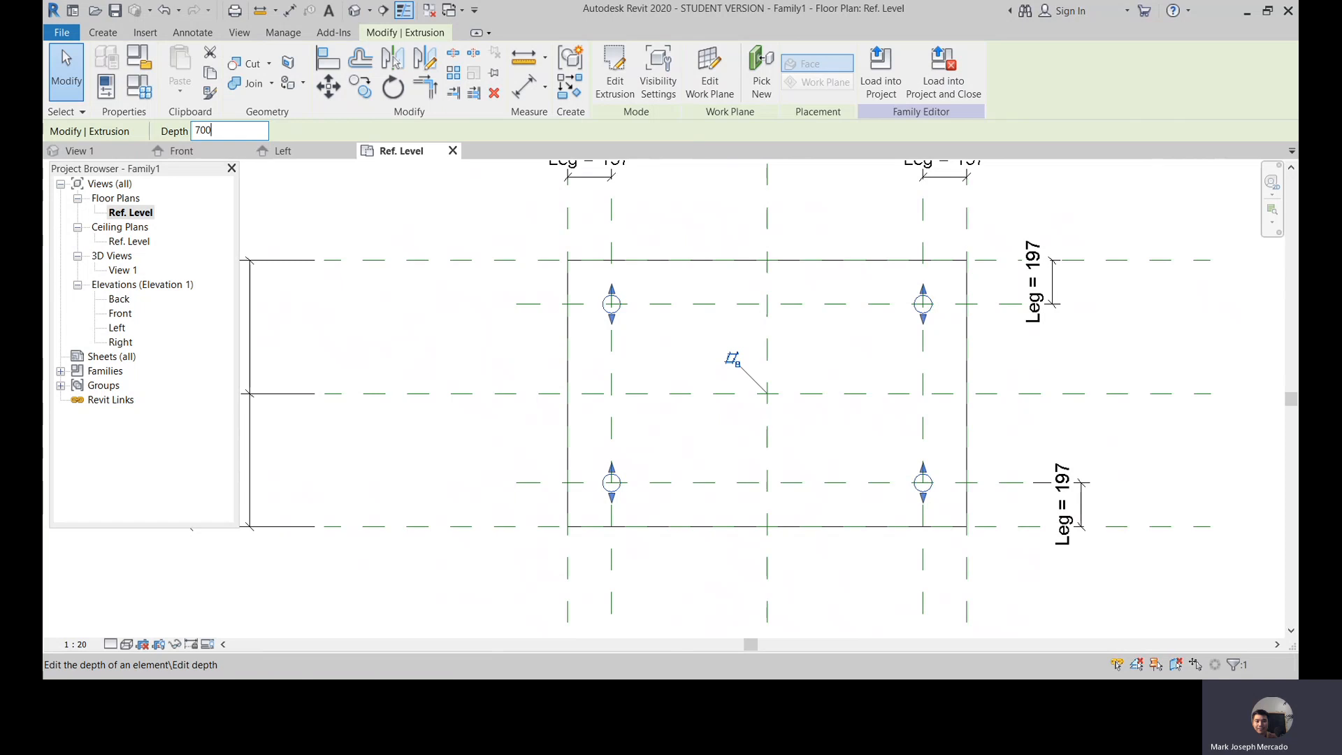
{"action": "left_click", "coordinate": [723, 89]}
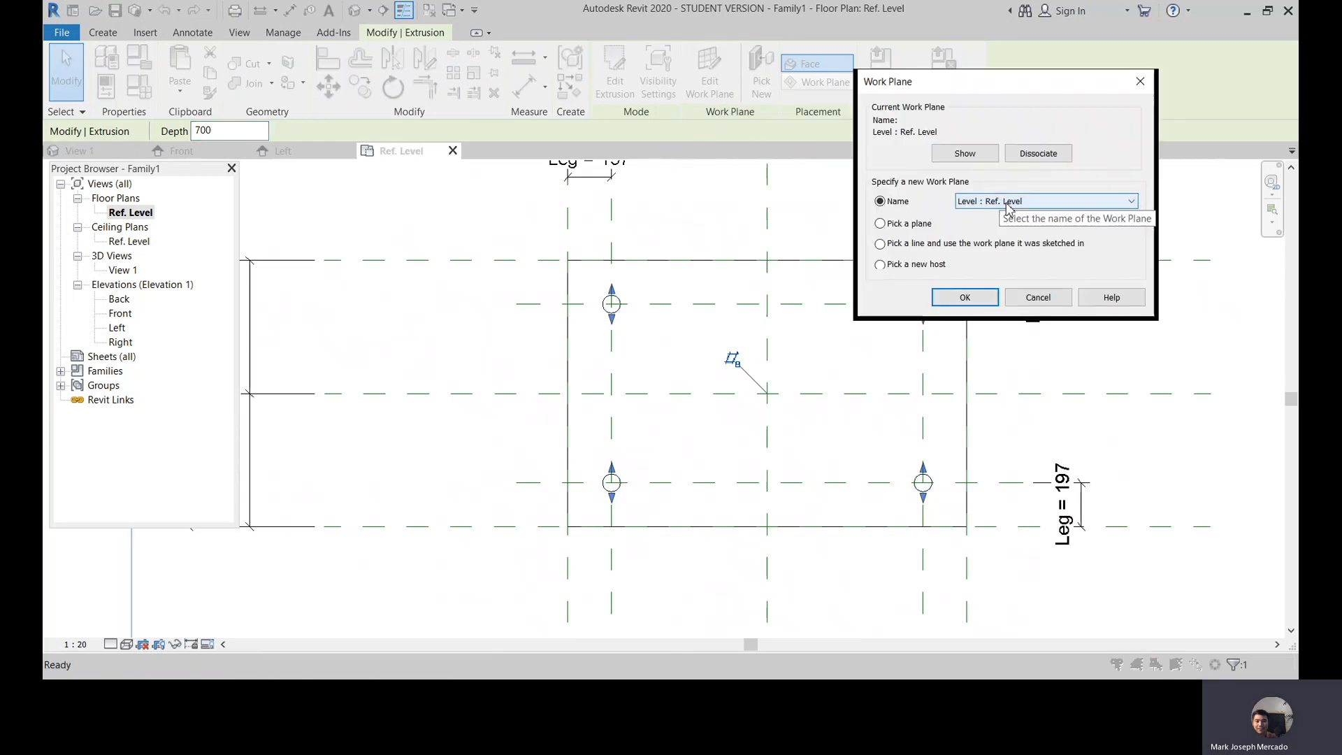
{"action": "left_click", "coordinate": [966, 297]}
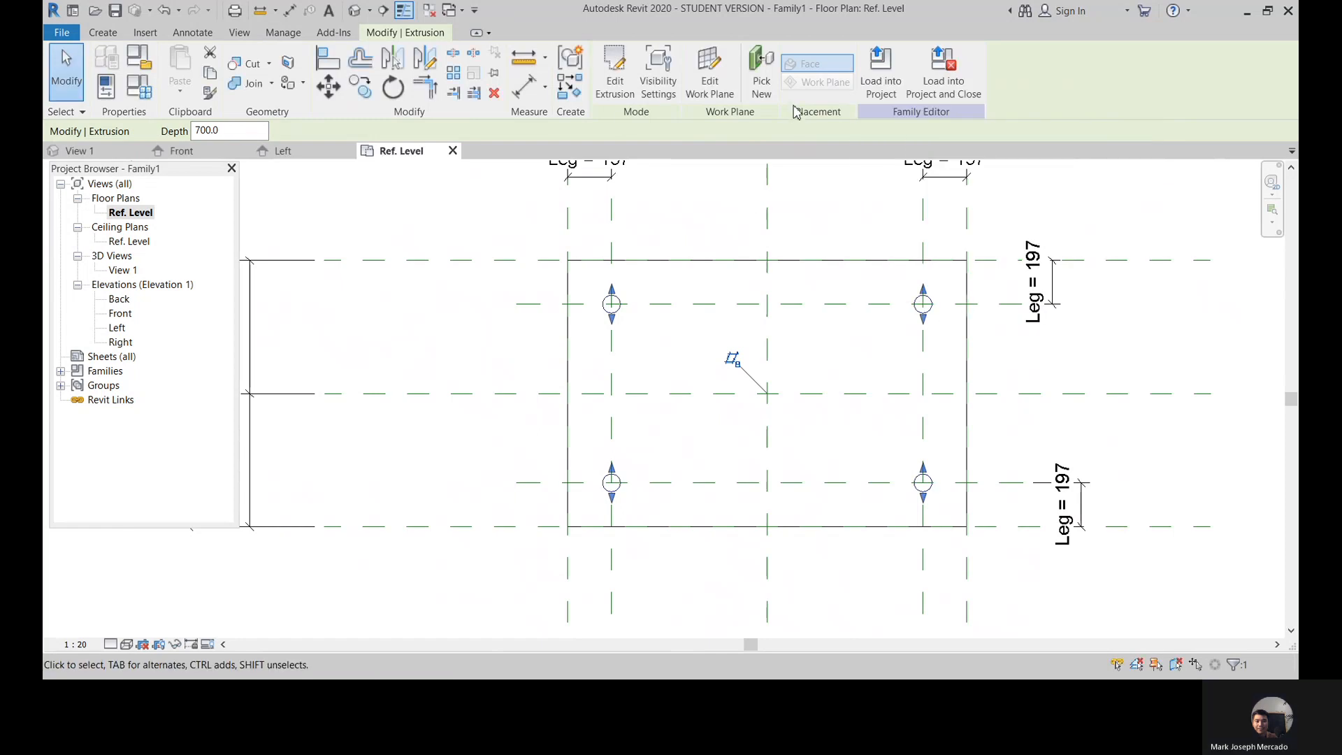
Step: Examine how the legs meet the table top and the reference level in the Front elevation and the default 3D view
{"action": "double_click", "coordinate": [119, 318]}
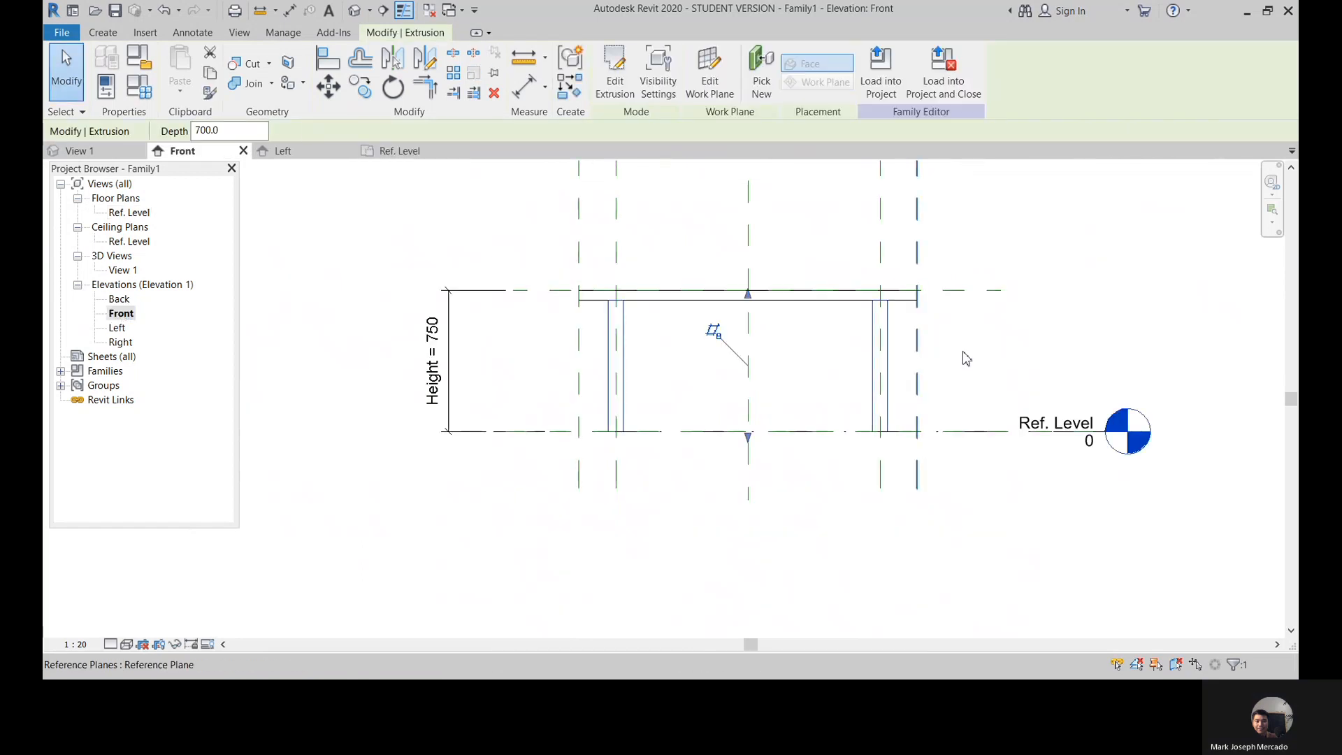
{"action": "scroll", "coordinate": [887, 327], "scroll_direction": "up", "scroll_amount": 4}
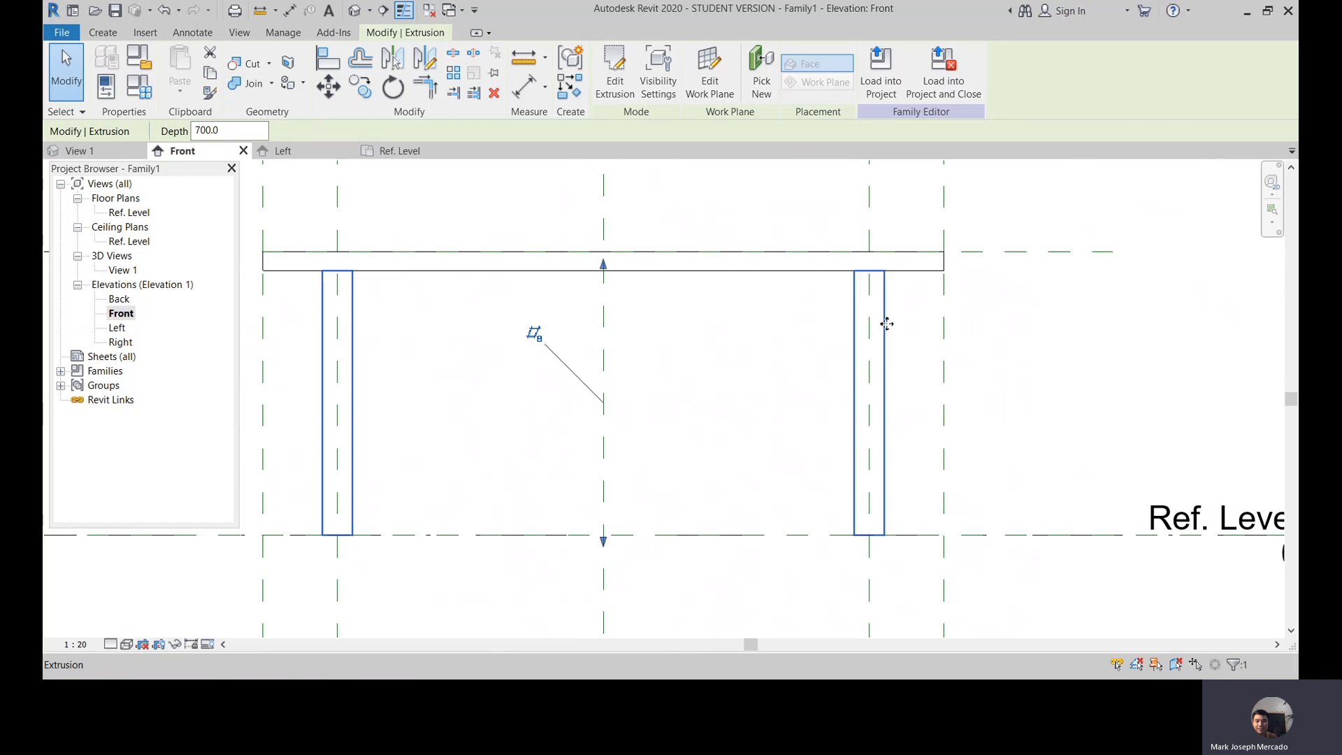
{"action": "scroll", "coordinate": [886, 324], "scroll_direction": "down", "scroll_amount": 1}
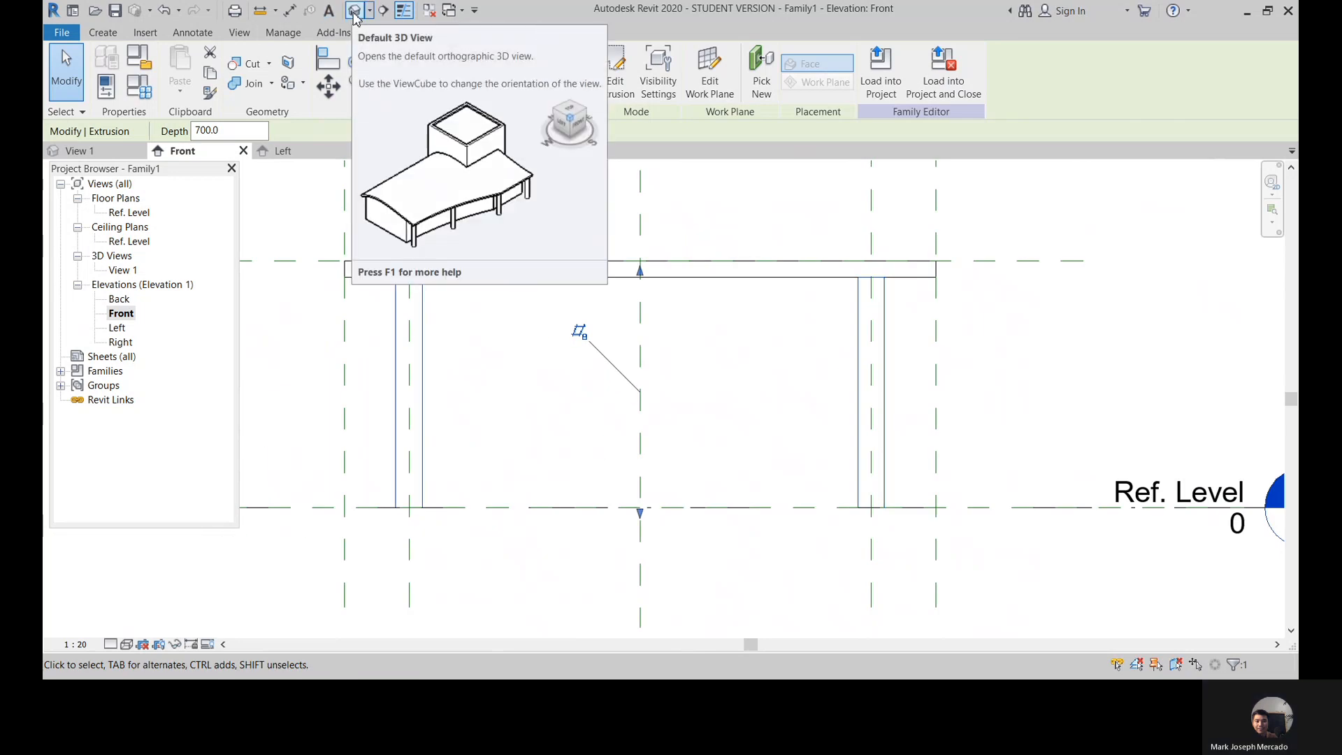
{"action": "left_click", "coordinate": [355, 12]}
{"action": "middle_click_drag", "start_coordinate": [791, 276], "coordinate": [674, 349], "text": "shift"}
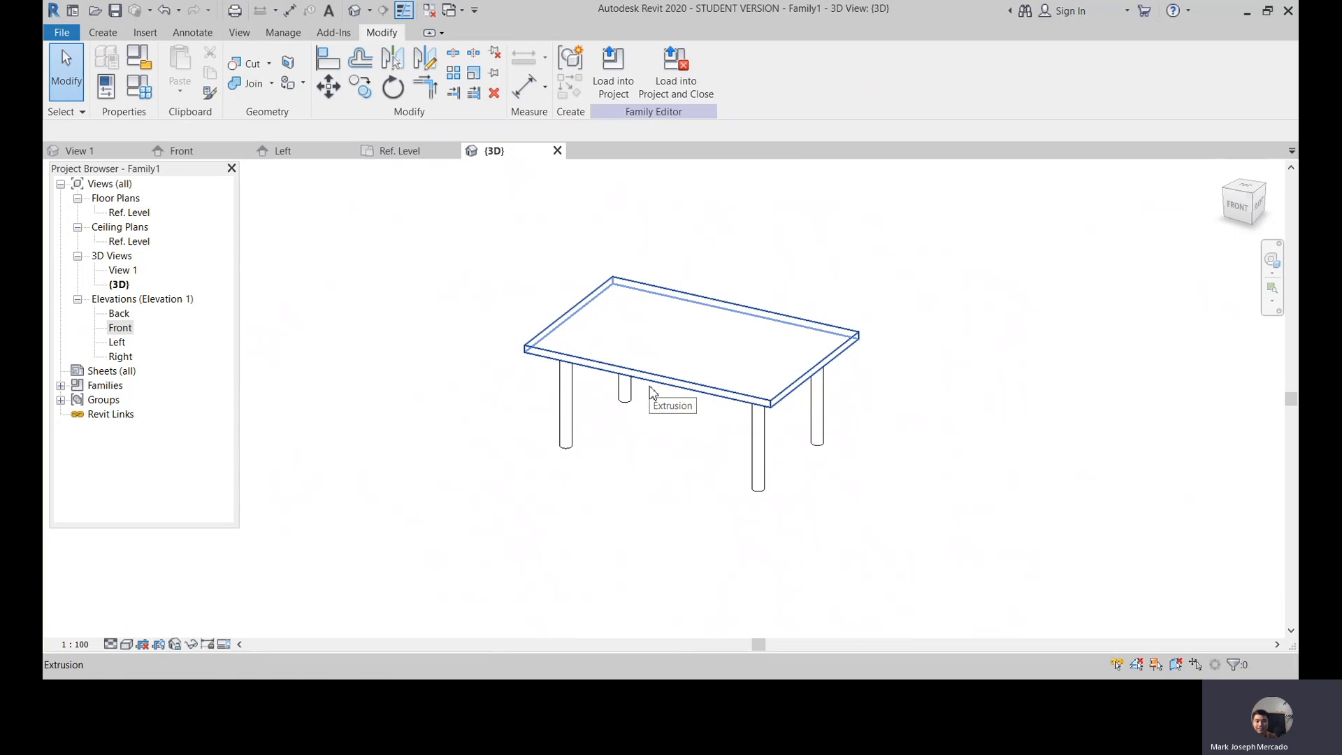
Step: Save the family in Documents under the name Customized Dining Table
{"action": "left_click", "coordinate": [62, 33]}
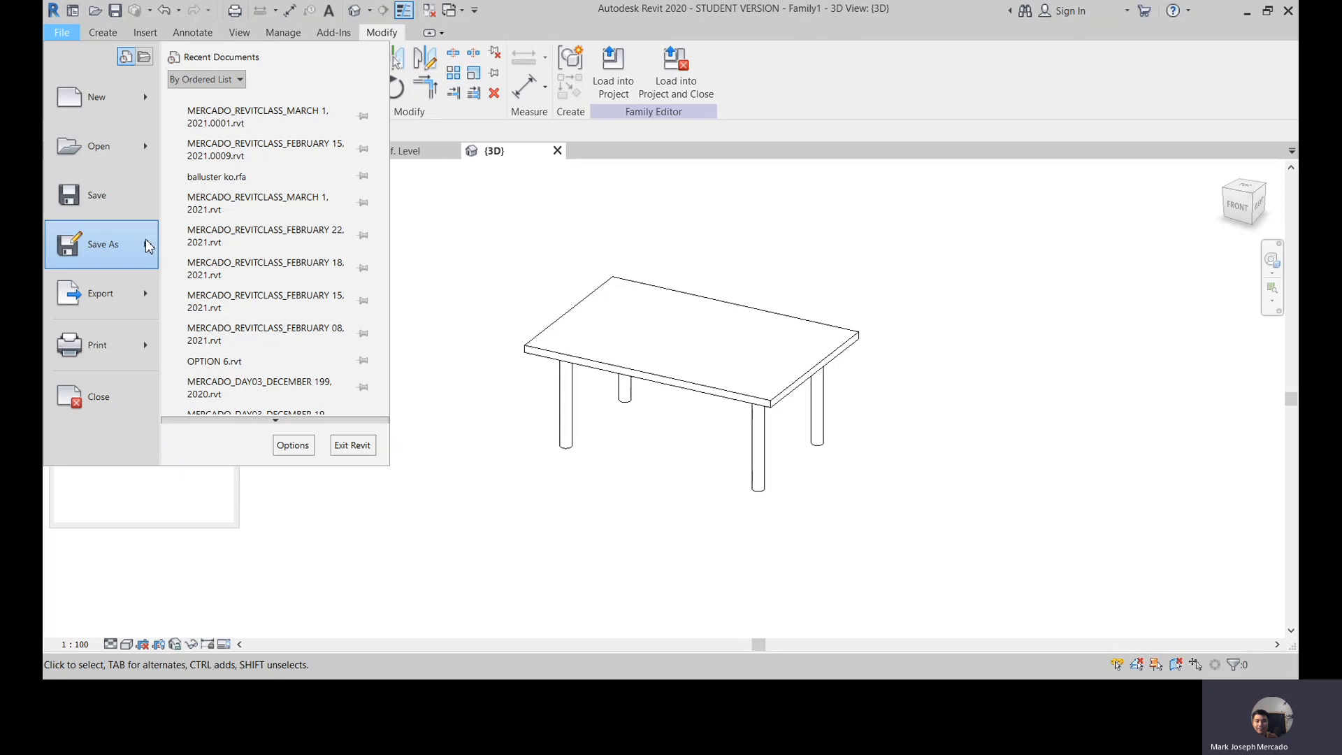
{"action": "left_click", "coordinate": [103, 243]}
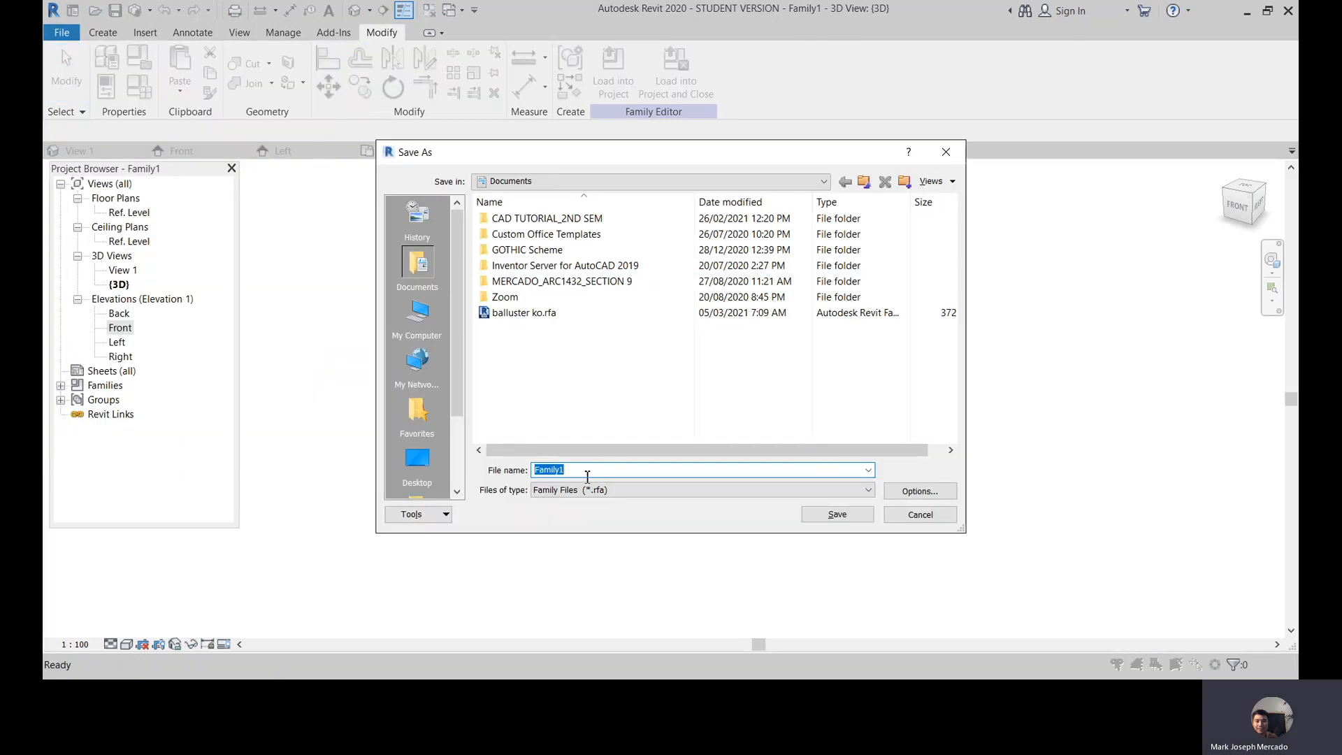
{"action": "type", "text": "Customized Dining Table"}
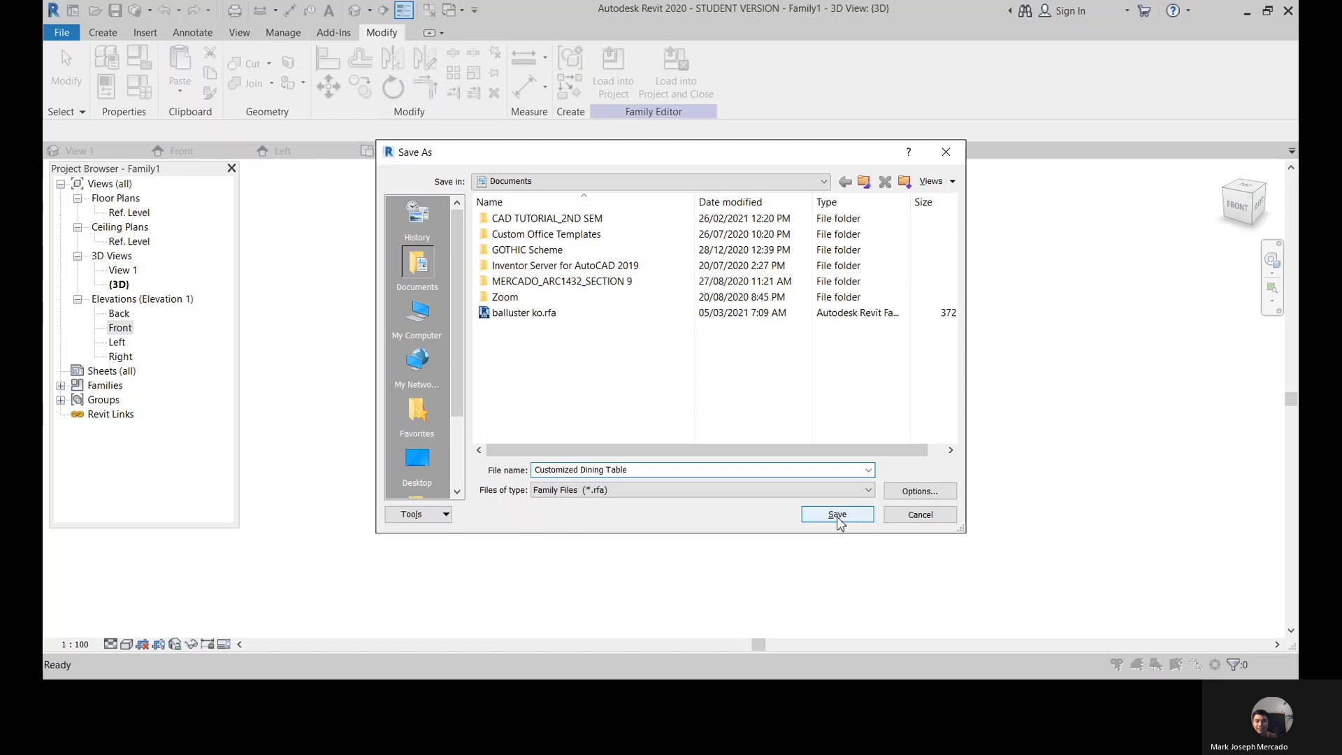
{"action": "left_click", "coordinate": [838, 517]}
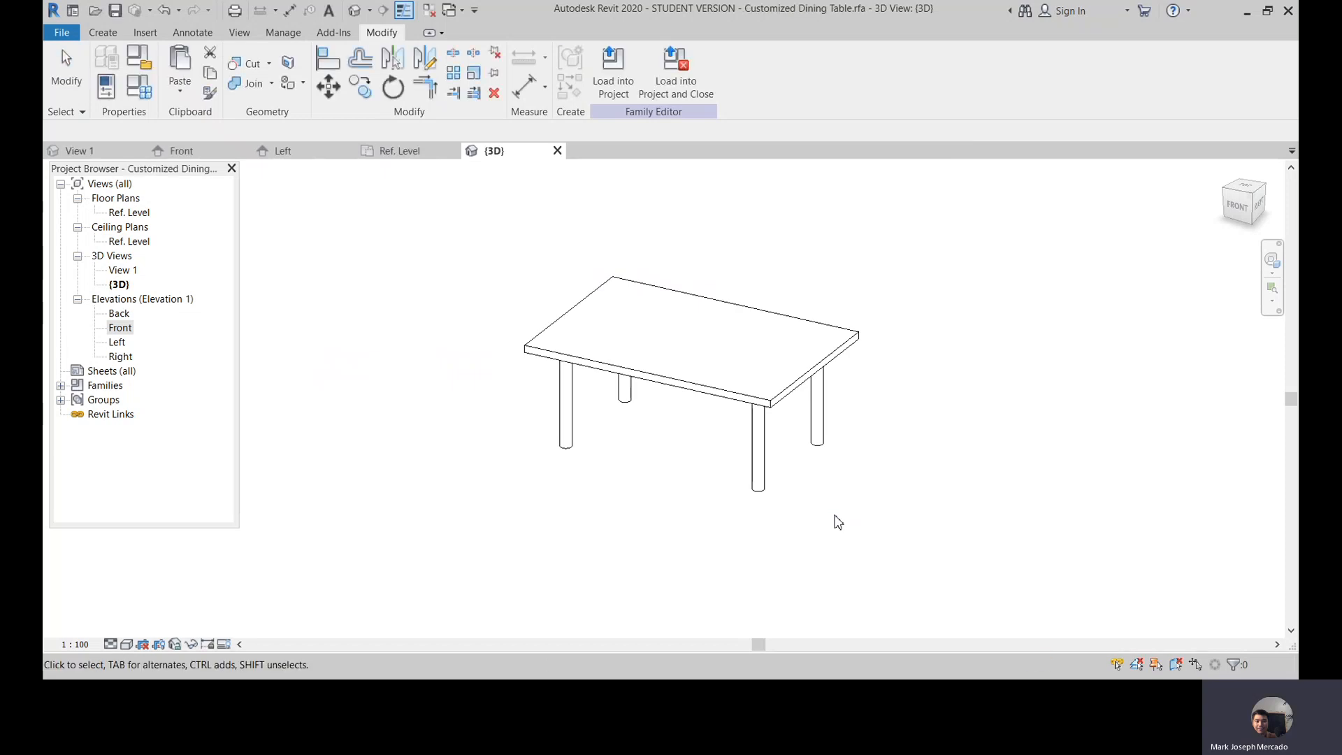
Step: Create a family type named Dining Table with the family's existing dimension values
{"action": "scroll", "coordinate": [765, 393], "scroll_direction": "up", "scroll_amount": 2}
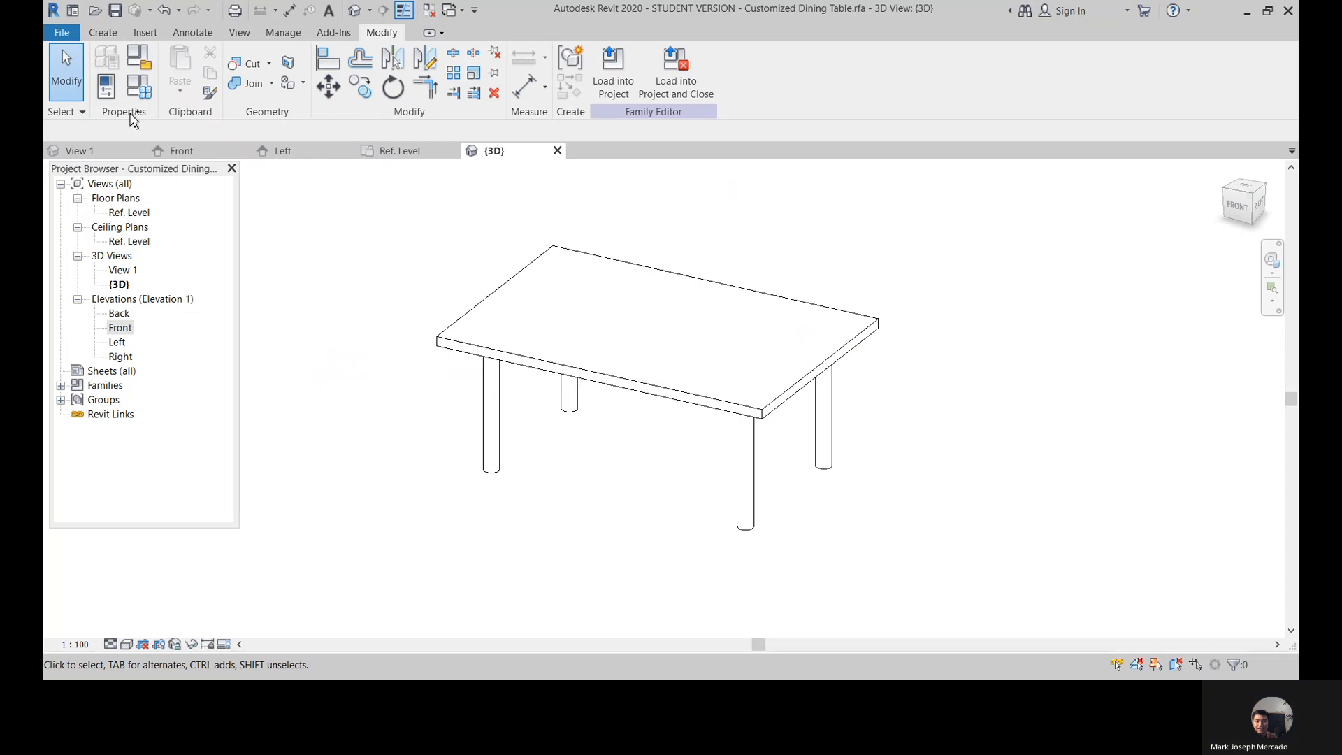
{"action": "left_click", "coordinate": [140, 65]}
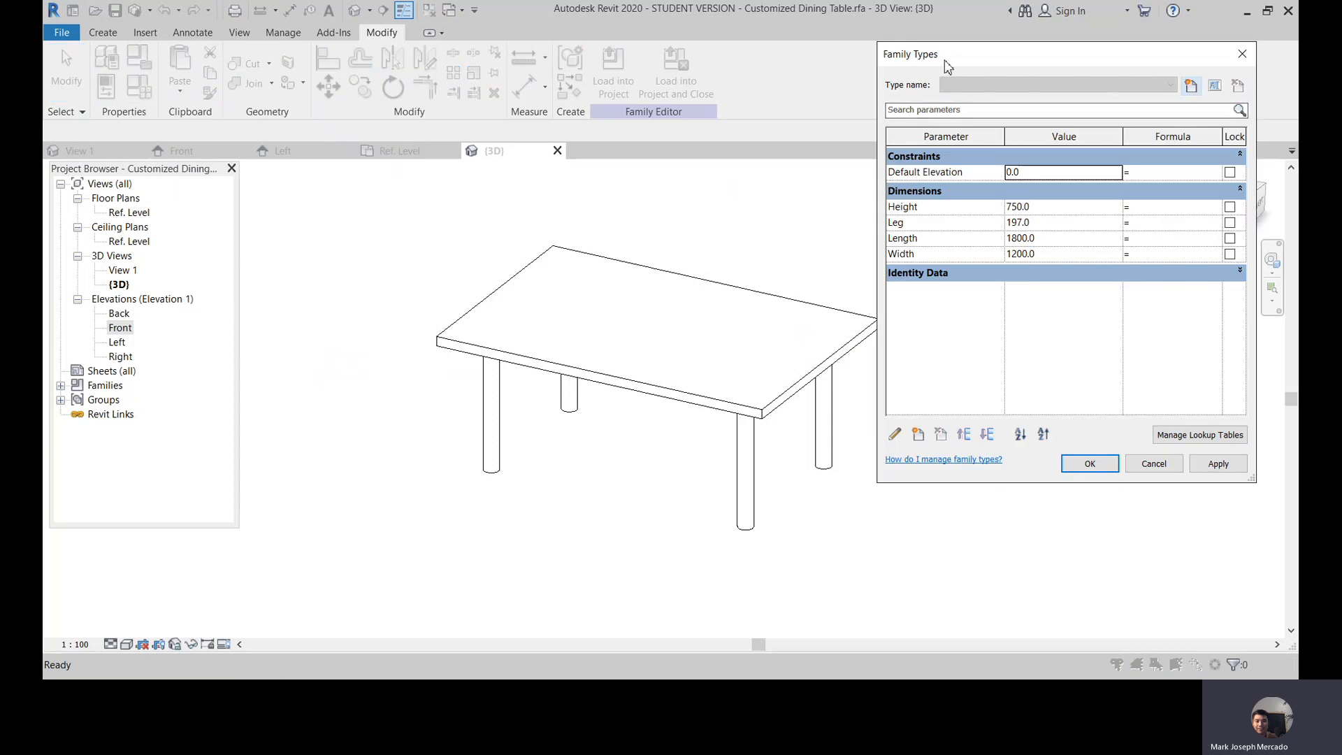
{"action": "left_click_drag", "start_coordinate": [942, 60], "coordinate": [959, 54]}
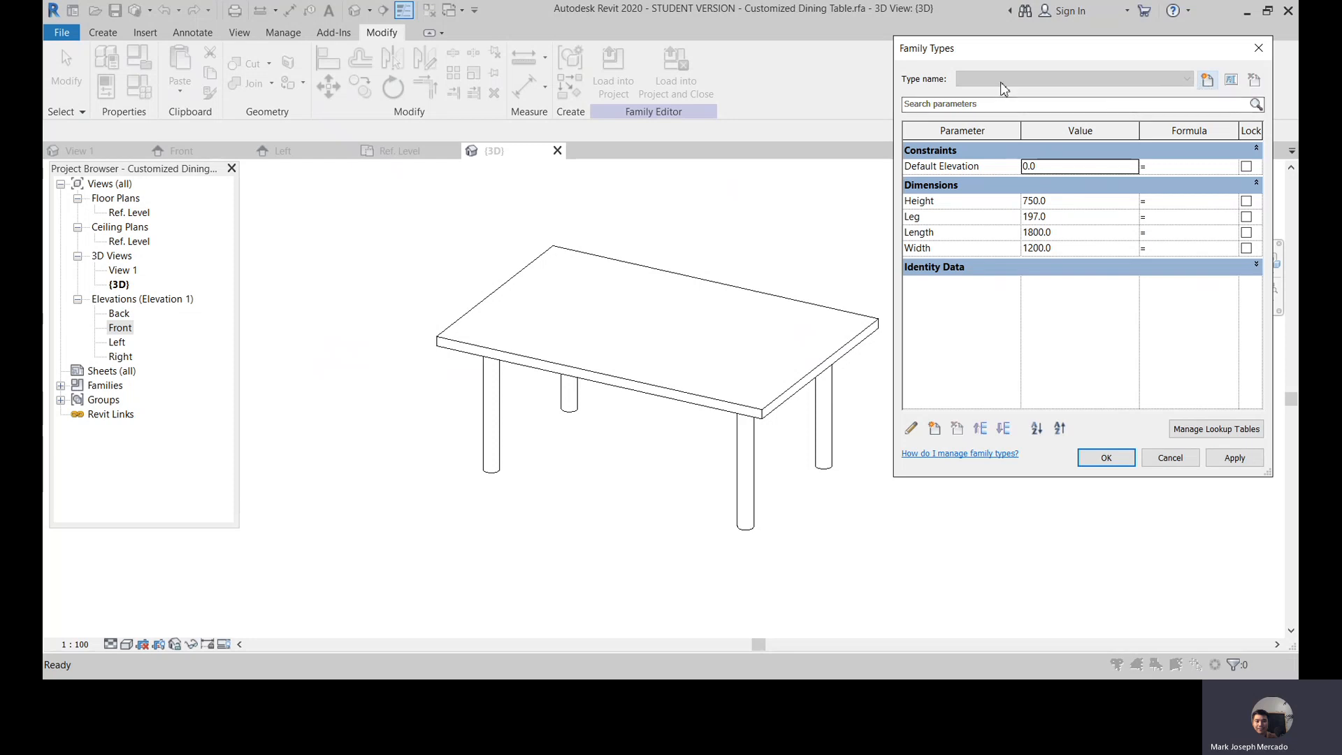
{"action": "left_click", "coordinate": [912, 429]}
{"action": "left_click", "coordinate": [1157, 421]}
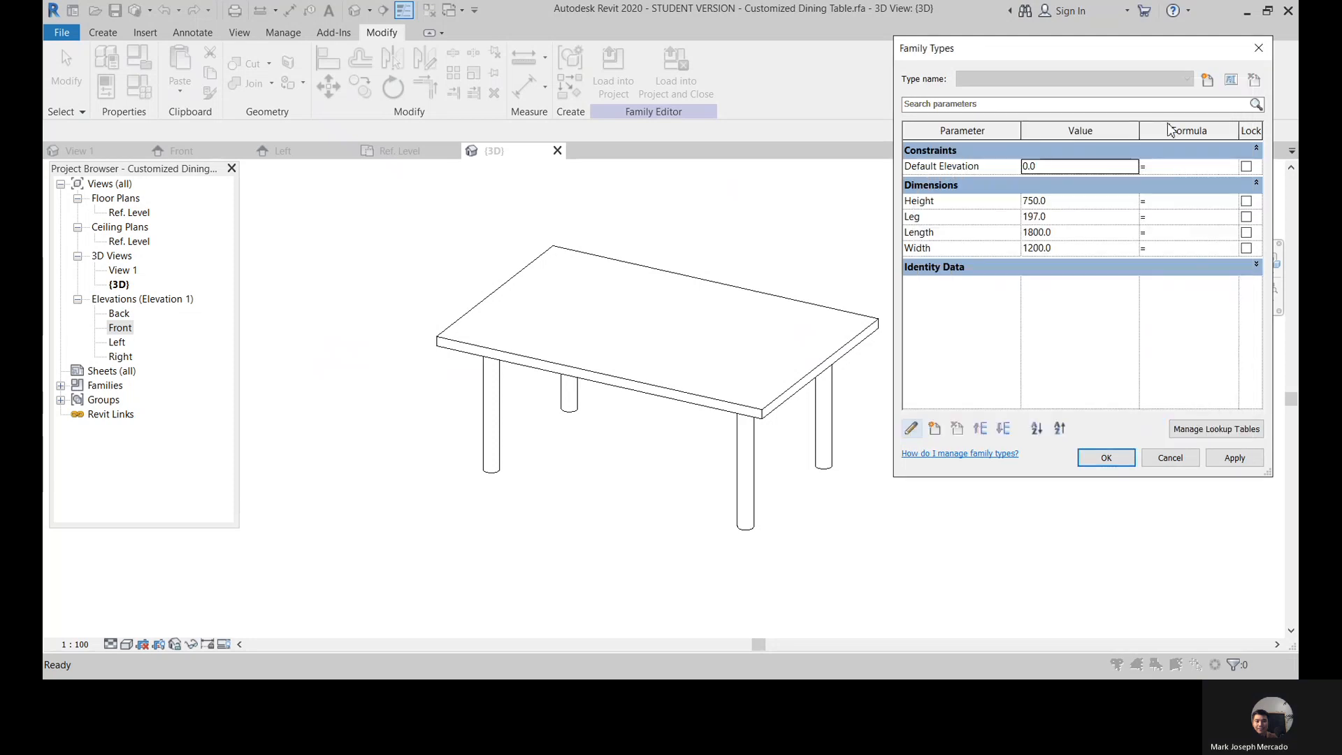
{"action": "left_click", "coordinate": [1208, 80]}
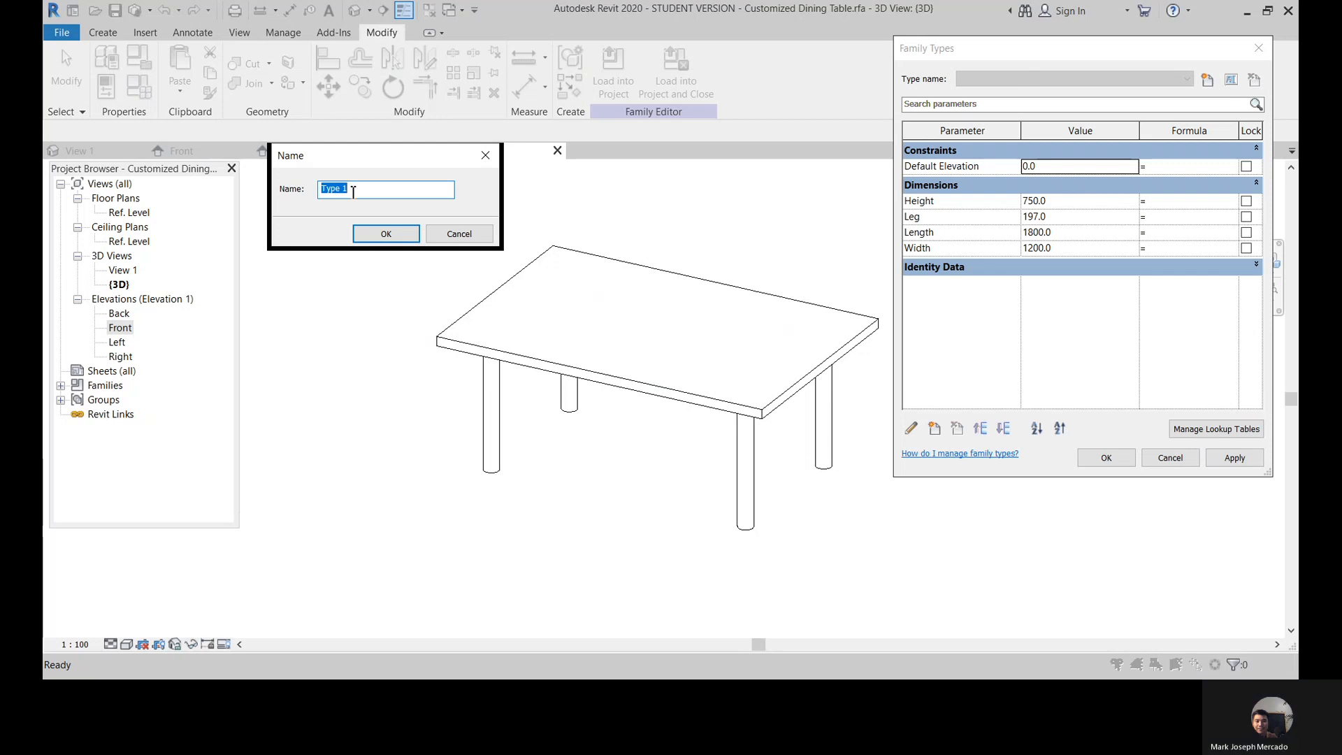
{"action": "type", "text": "Dining T"}
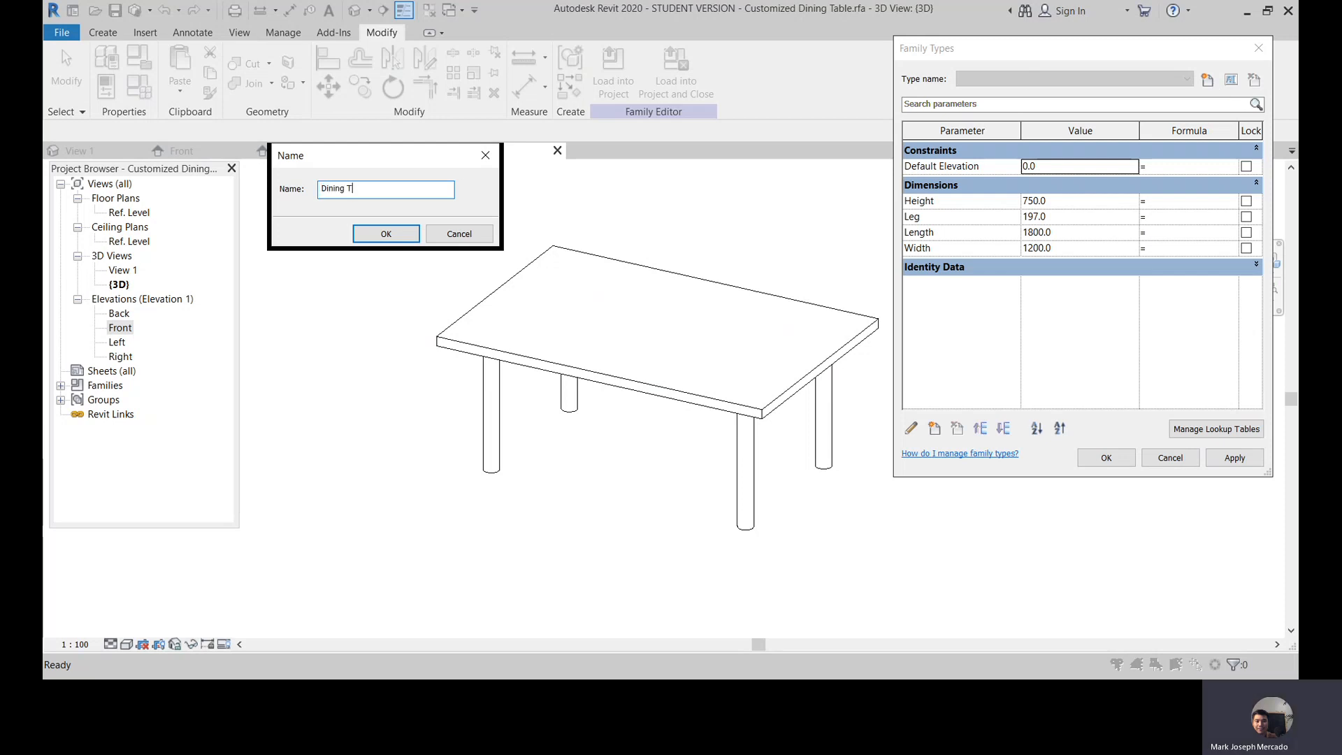
{"action": "type", "text": "able"}
{"action": "left_click", "coordinate": [386, 234]}
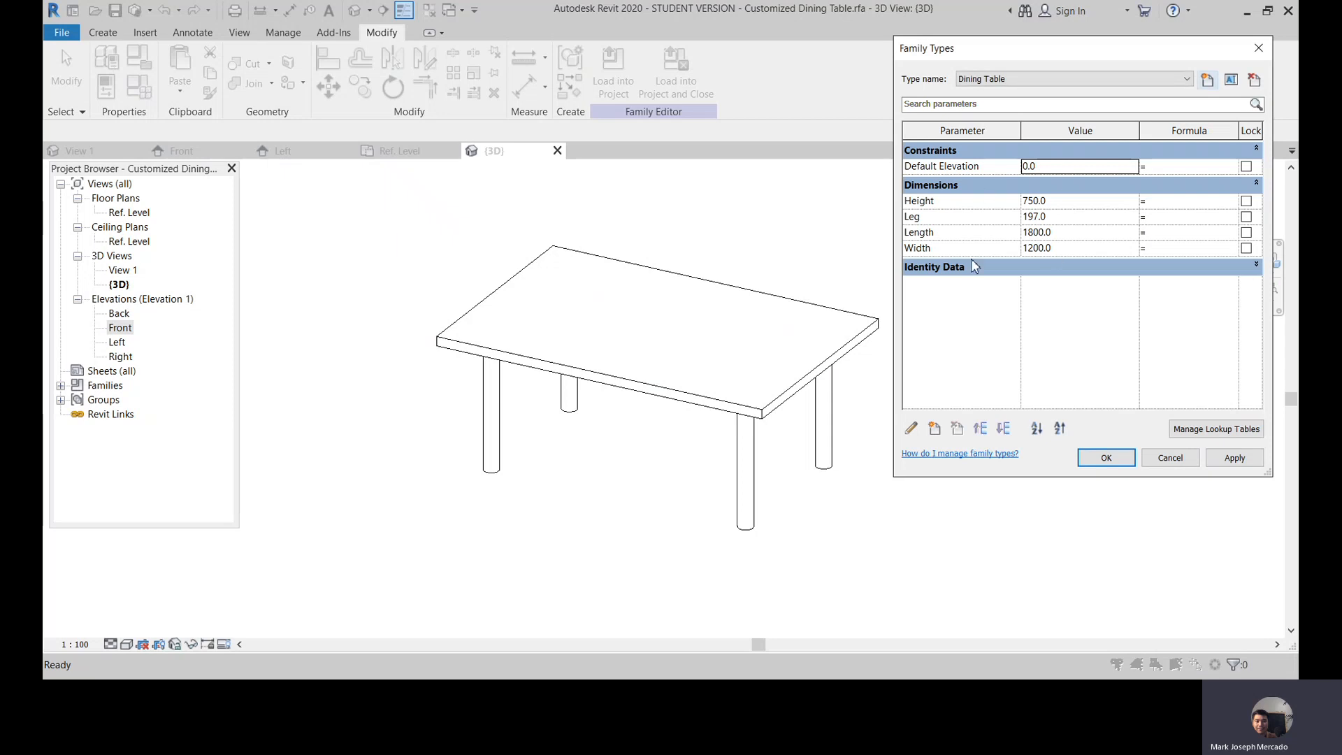
Step: Add a second family type named Office table
{"action": "left_click", "coordinate": [1207, 81]}
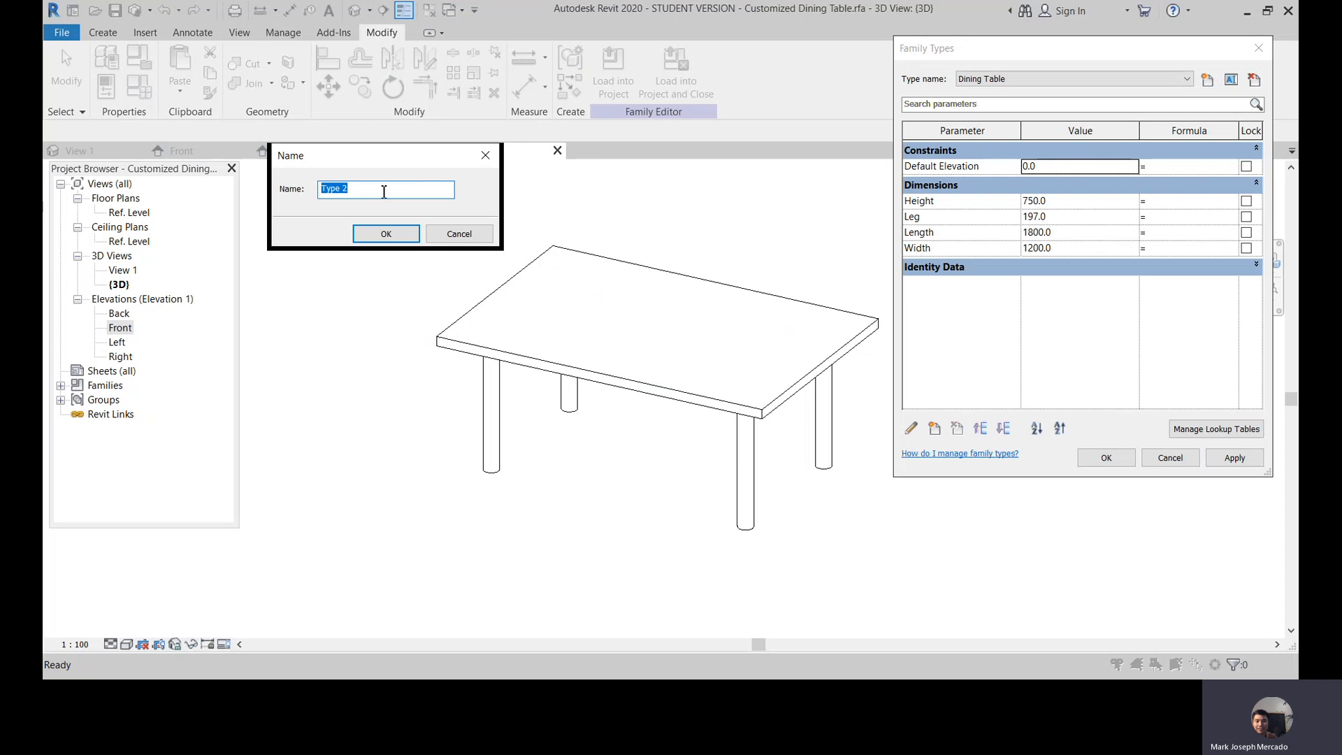
{"action": "type", "text": "0ffice table"}
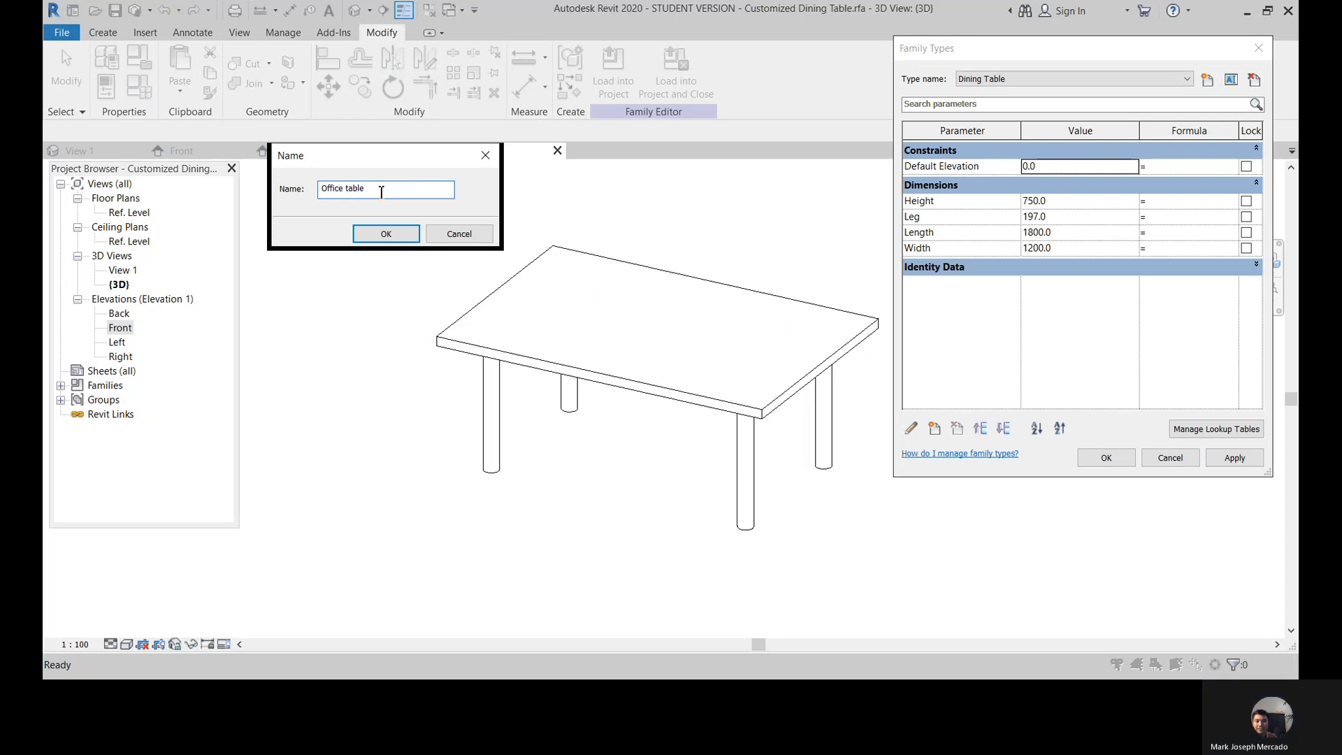
{"action": "left_click", "coordinate": [384, 233]}
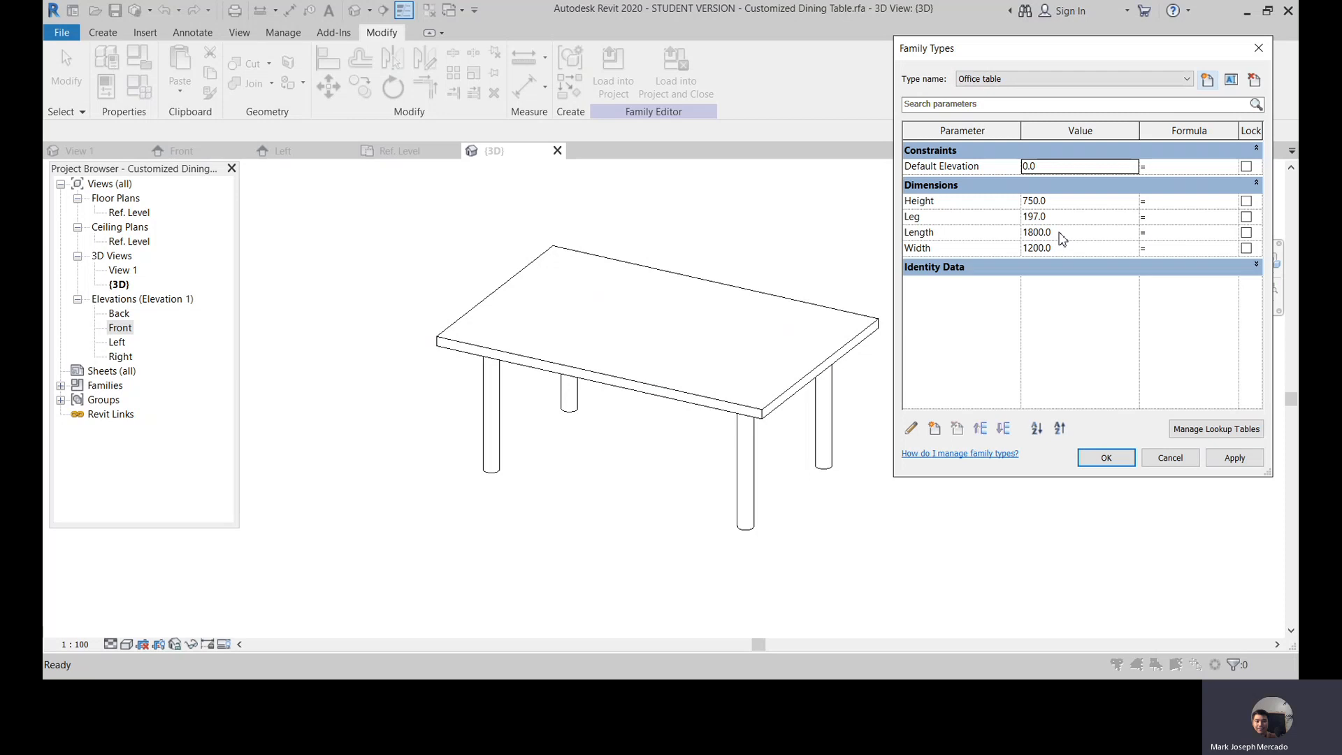
Step: Set the Office table type's Length to 1800, Width to 850 and Leg to 165, and apply the values to the model
{"action": "left_click", "coordinate": [1062, 233]}
{"action": "double_click", "coordinate": [1062, 233]}
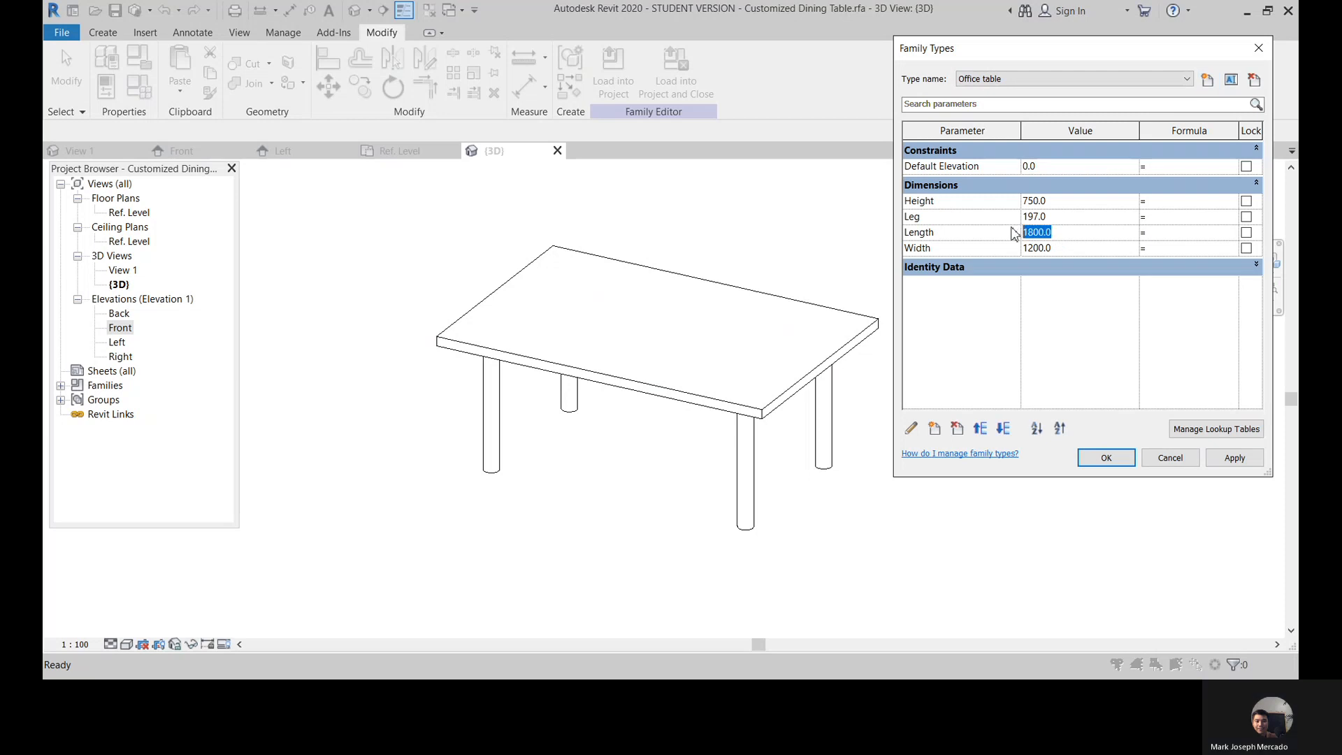
{"action": "type", "text": "1800"}
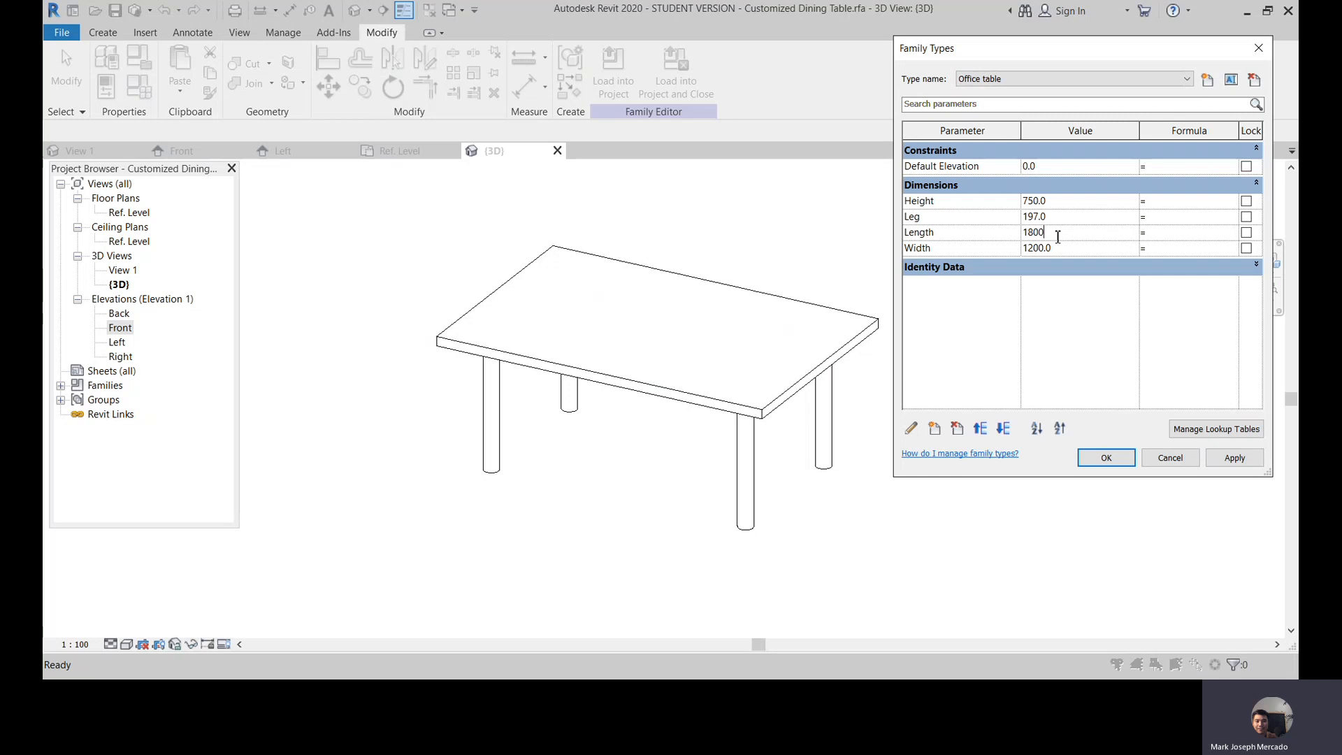
{"action": "key", "text": "Tab"}
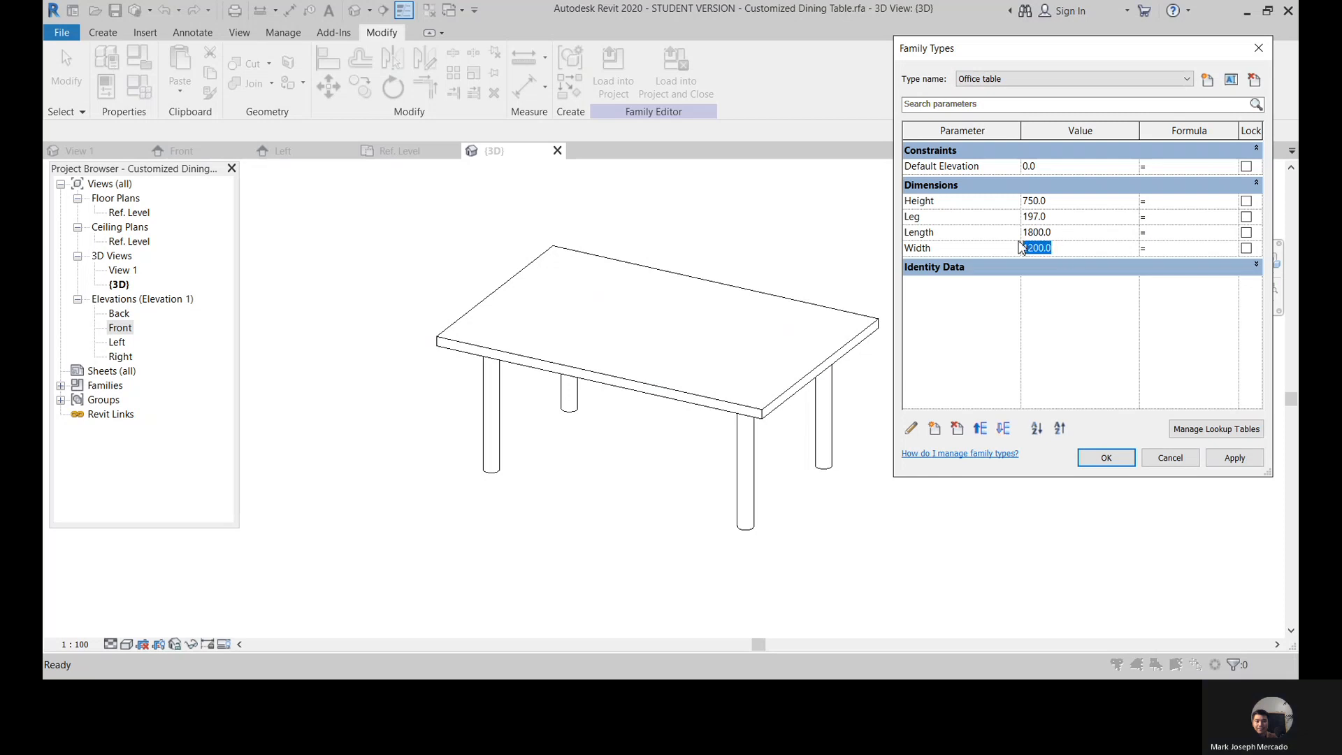
{"action": "key", "text": "BackSpace"}
{"action": "type", "text": "850"}
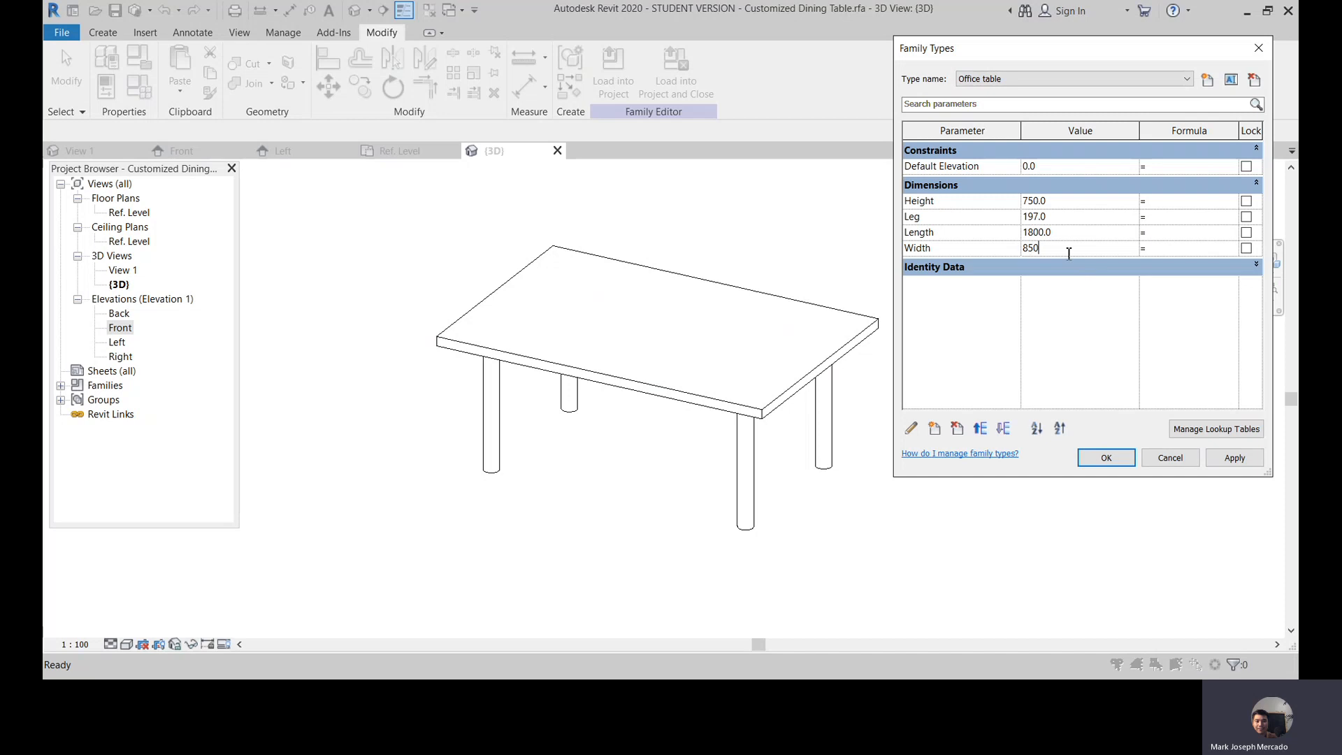
{"action": "left_click", "coordinate": [1064, 216]}
{"action": "type", "text": "165"}
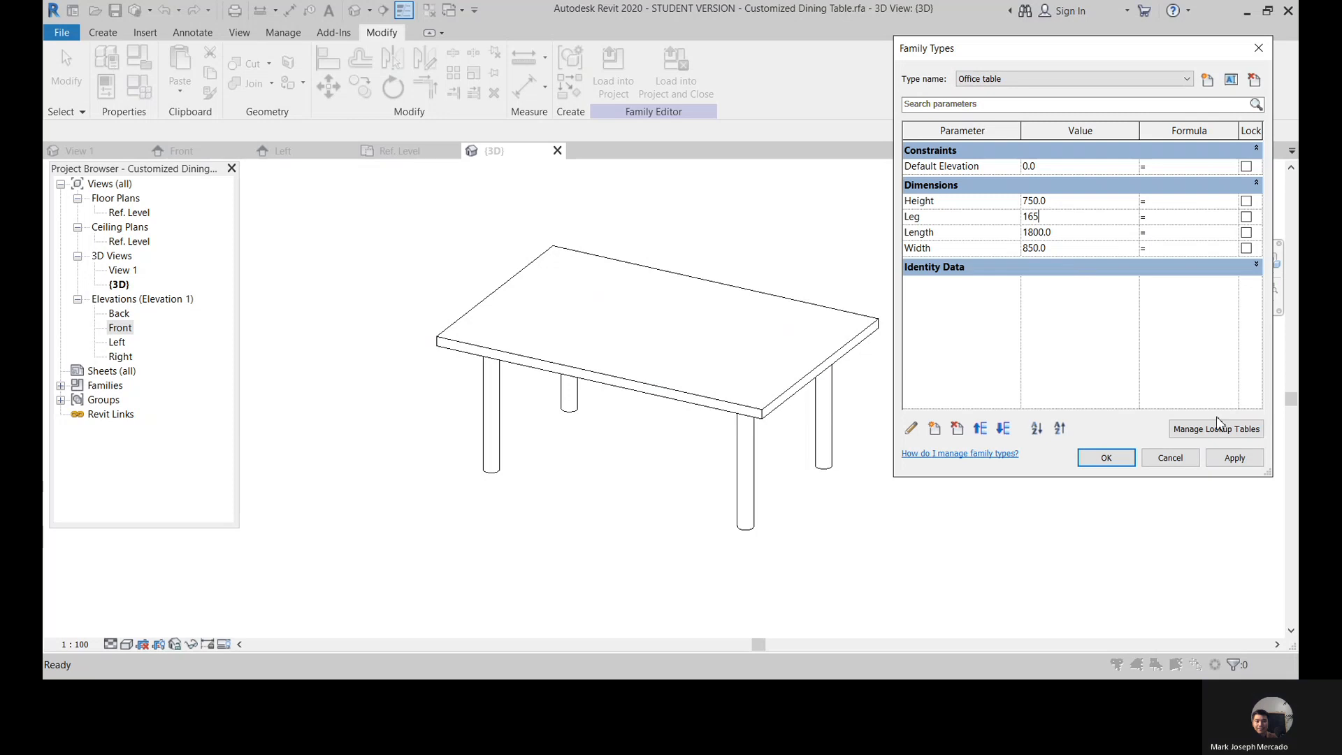
{"action": "left_click", "coordinate": [1236, 462]}
{"action": "left_click", "coordinate": [1111, 460]}
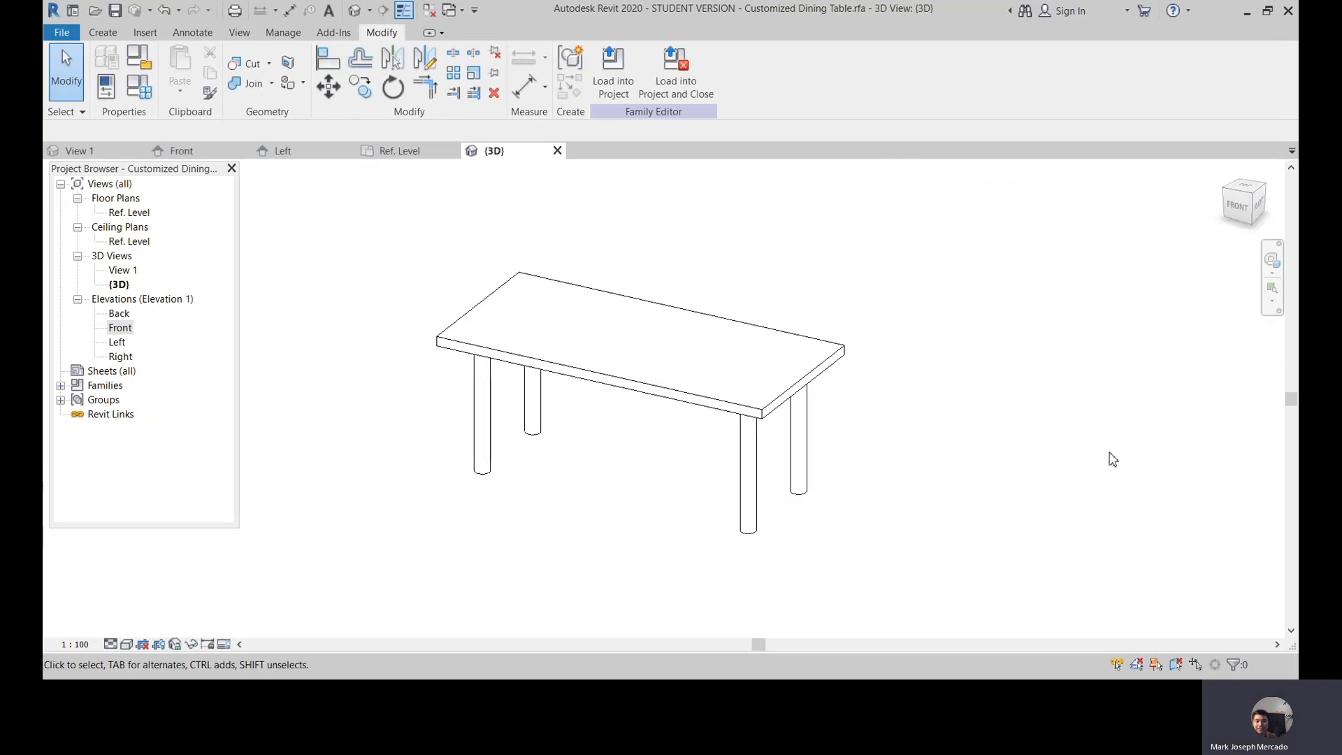